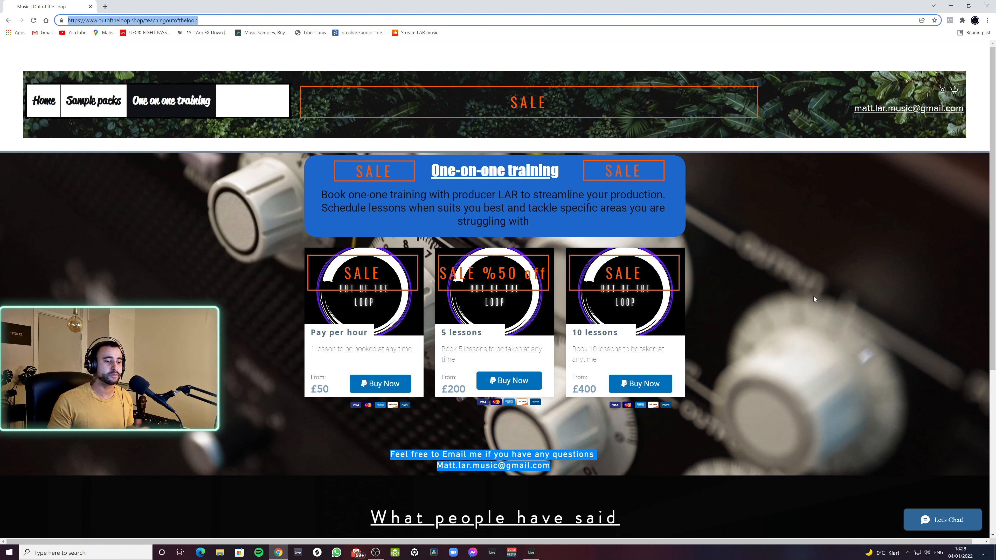
Step: Switch to Ableton Live and play the arrangement from bar 13
left_click(530, 552)
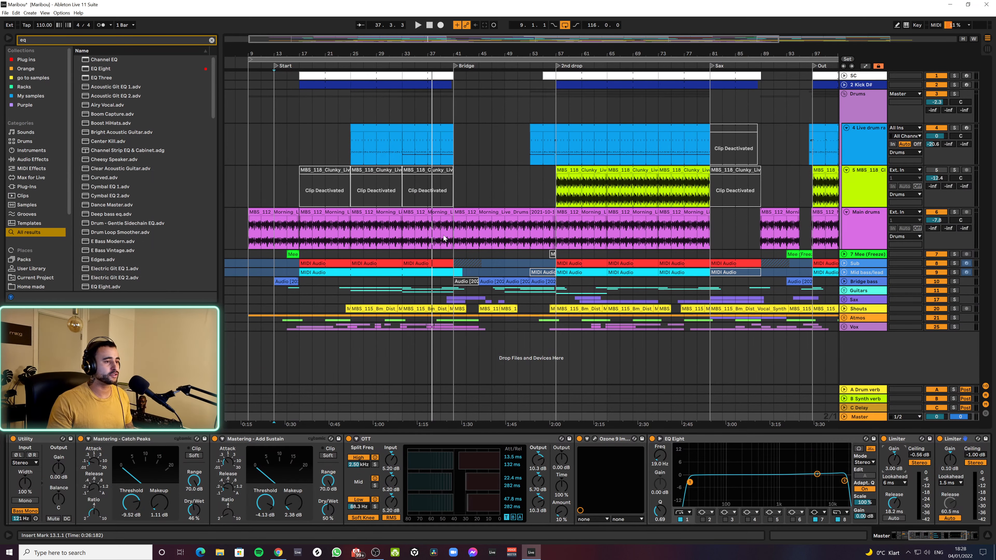
left_click_drag(437, 55, 433, 28)
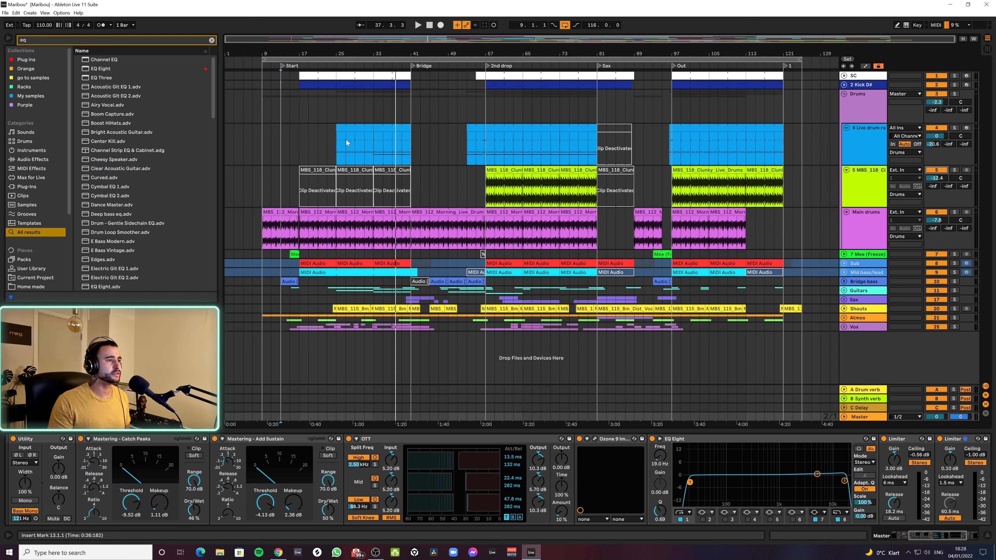
left_click(307, 144)
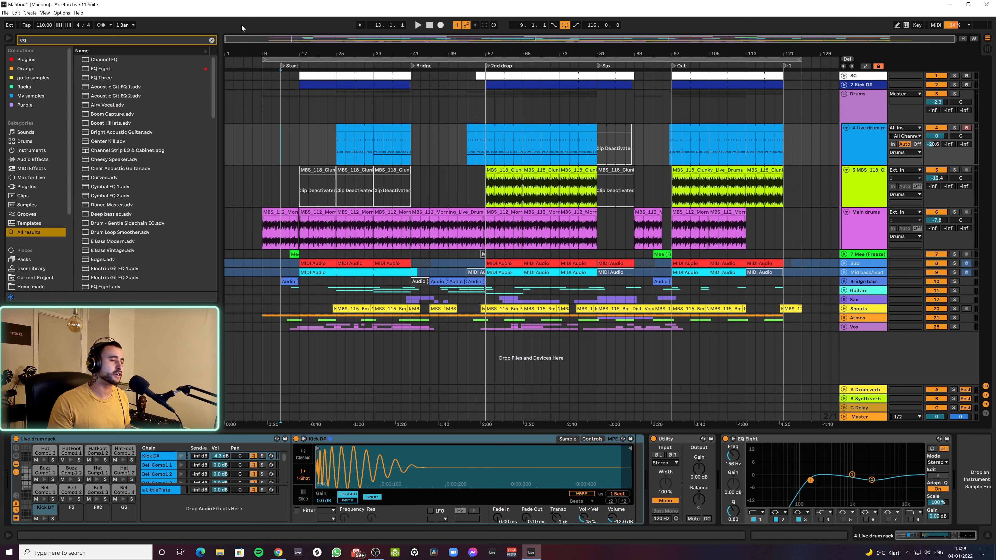
key("space")
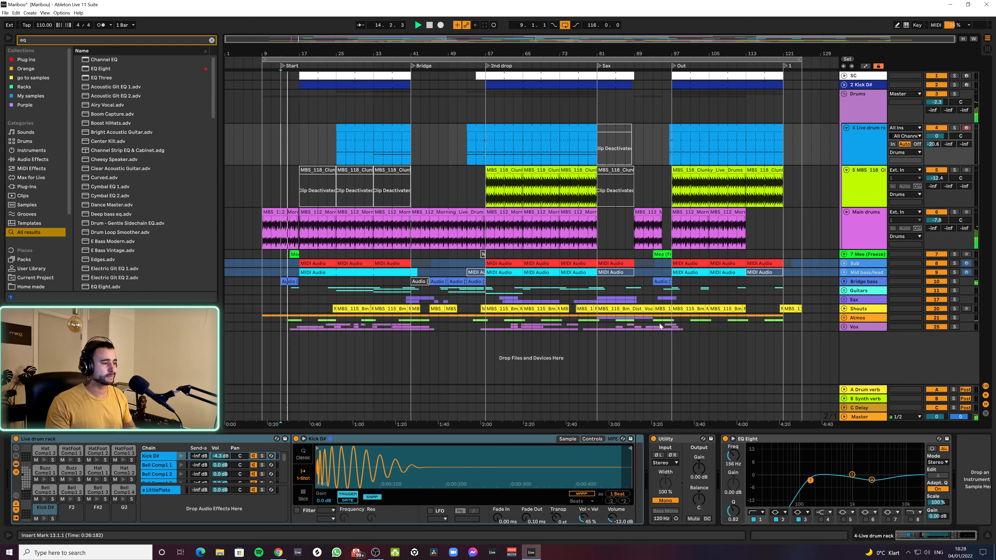
Step: View the devices of the Live drum rack, MBS_118 Clunky and Main drums tracks in turn
left_click(862, 154)
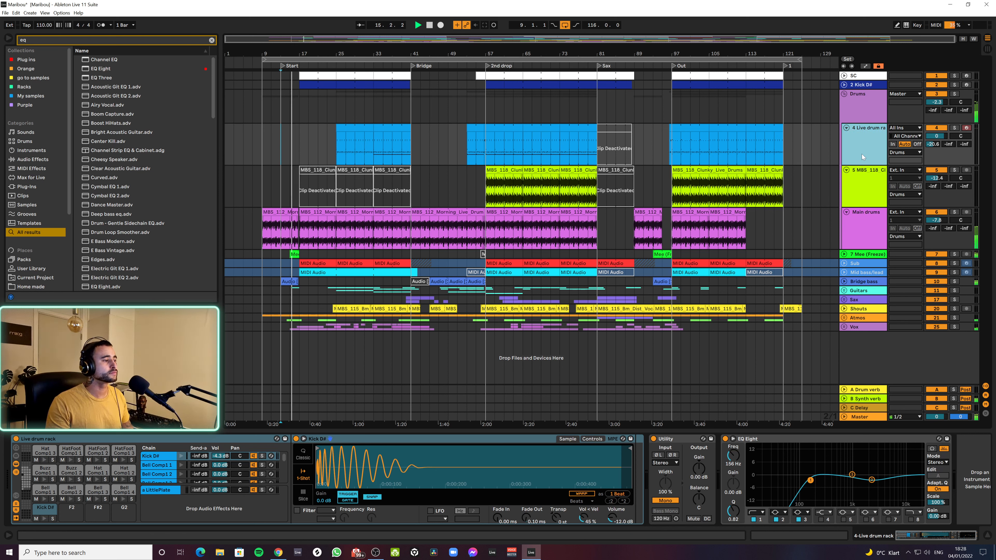
left_click(871, 191)
left_click(866, 217)
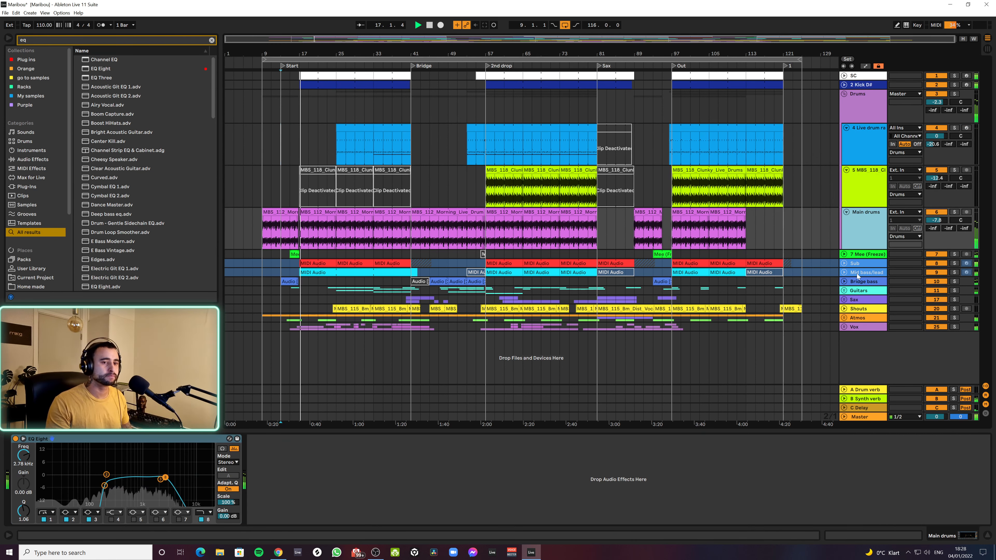
Step: Unfold the Guitars group and view the device chain of its first Komplete Kontrol track
left_click(844, 290)
scroll(861, 302, "down", 3)
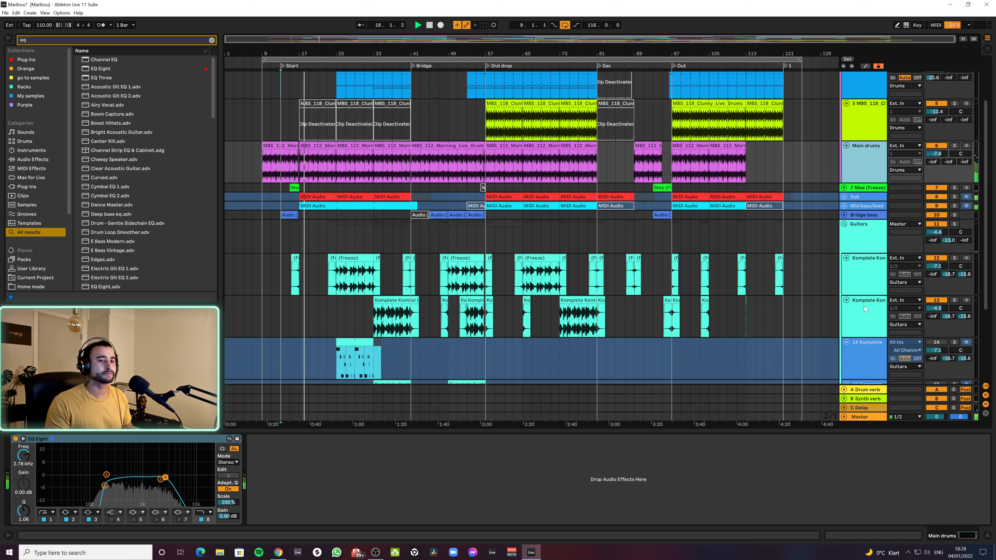
left_click(869, 283)
scroll(870, 283, "down", 1)
scroll(869, 283, "down", 1)
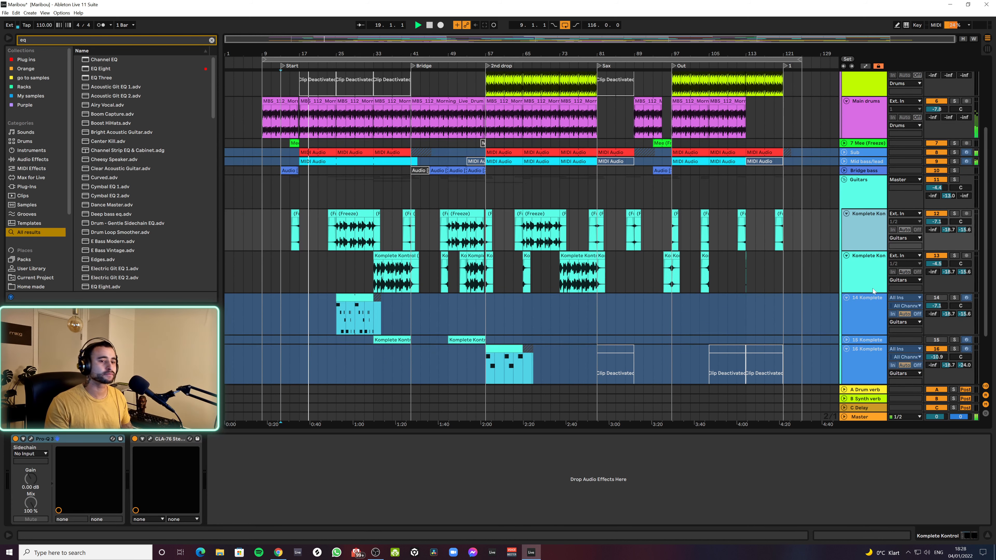
scroll(871, 303, "down", 1)
scroll(871, 304, "down", 1)
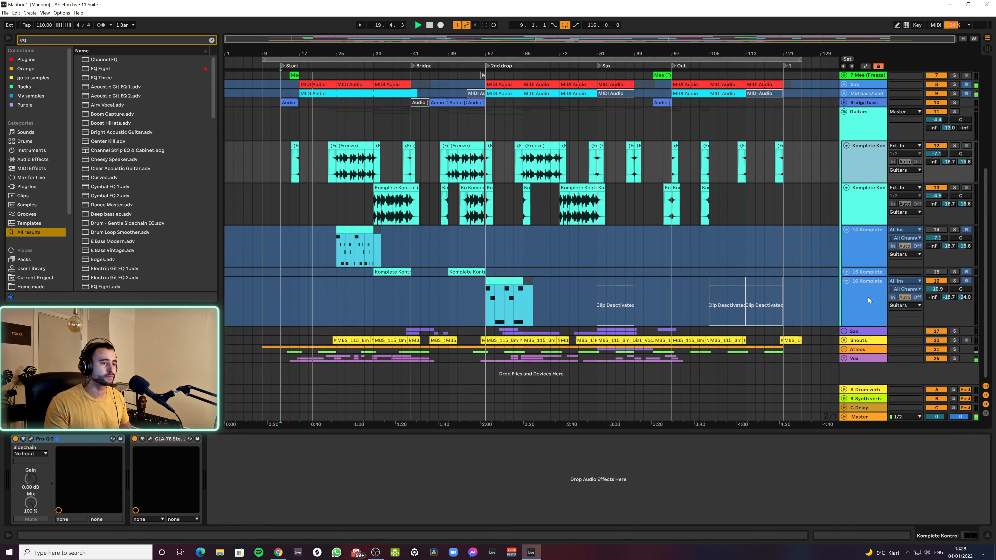
Step: Unfold the Vox group and view the devices of its harmony and frozen main tracks
left_click(844, 362)
scroll(865, 354, "down", 2)
scroll(865, 352, "down", 2)
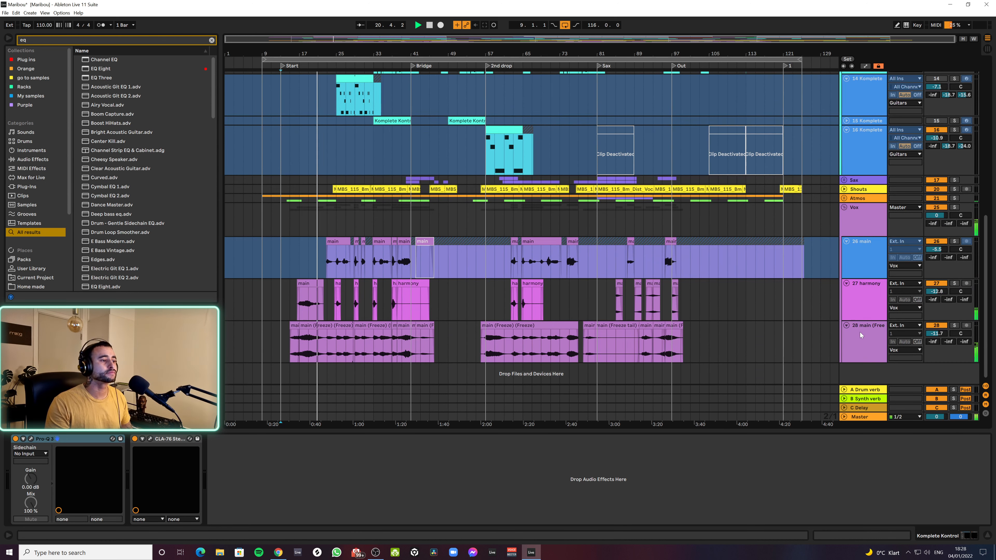
left_click(865, 304)
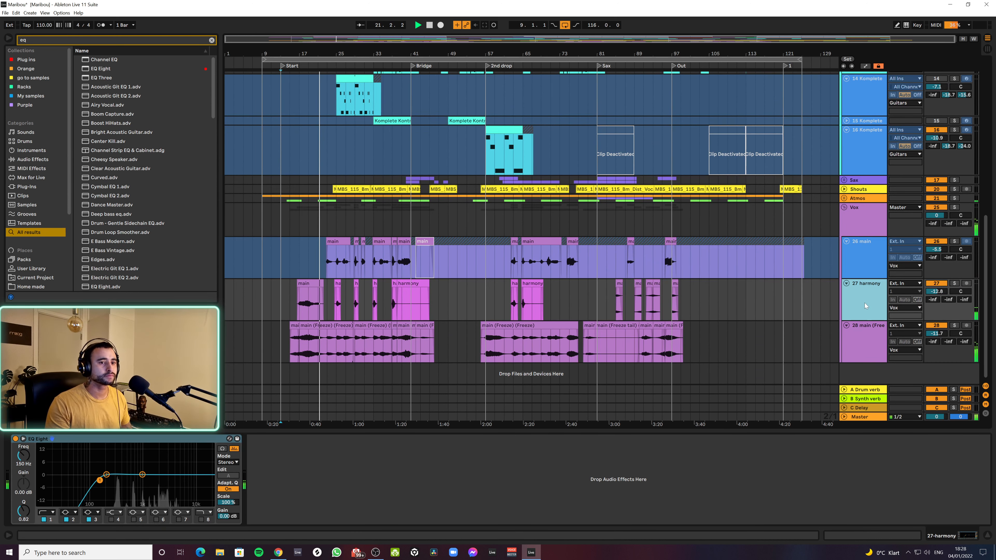
left_click(868, 340)
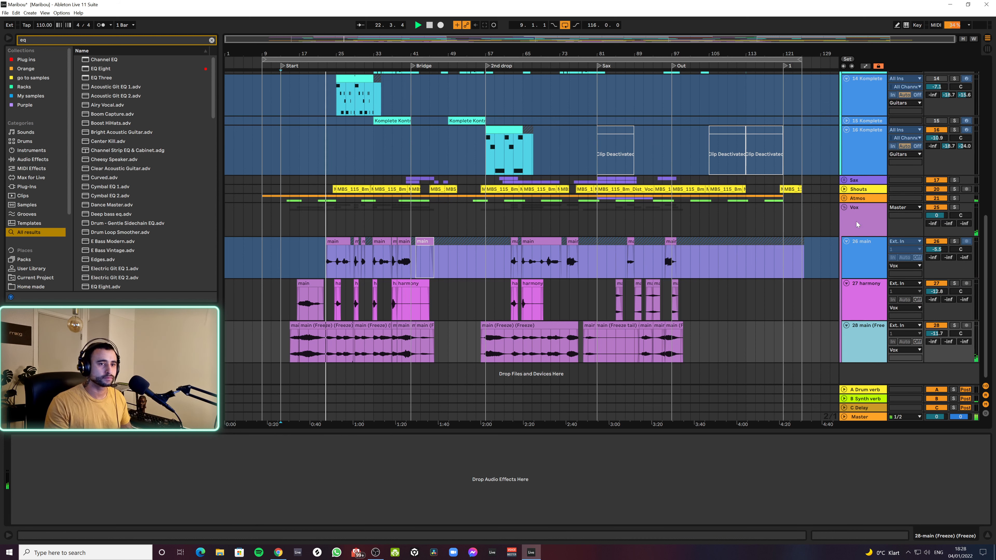
Step: Unfold the Atmos group and the Shouts track
left_click(844, 199)
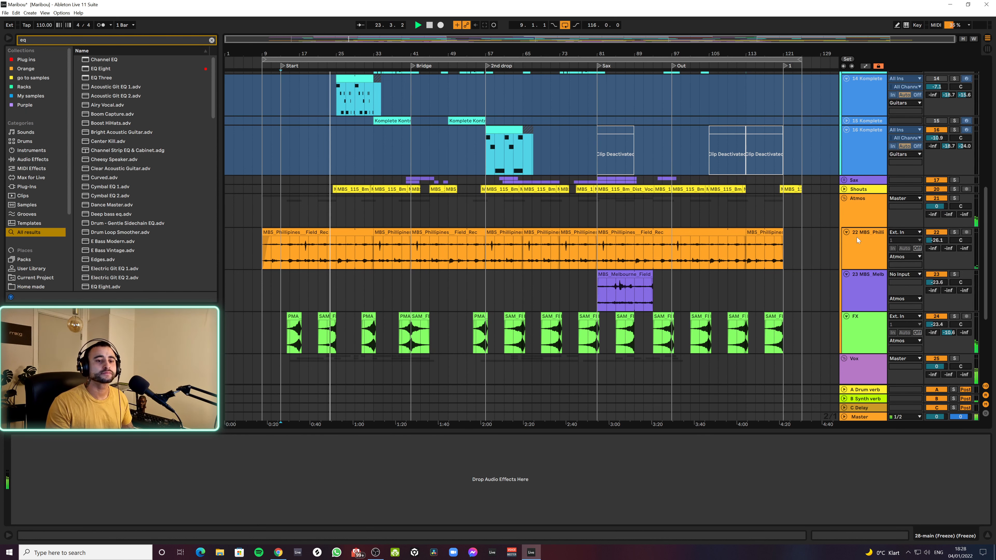
left_click(843, 189)
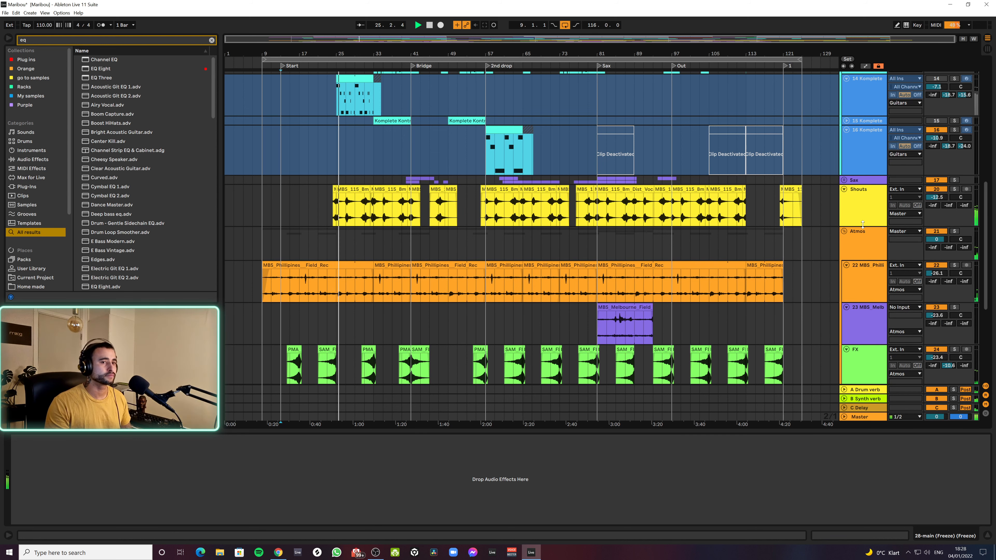
Step: Show the Live drum rack track's devices, then stop playback and place the insert marker at bar 49
scroll(862, 224, "up", 10)
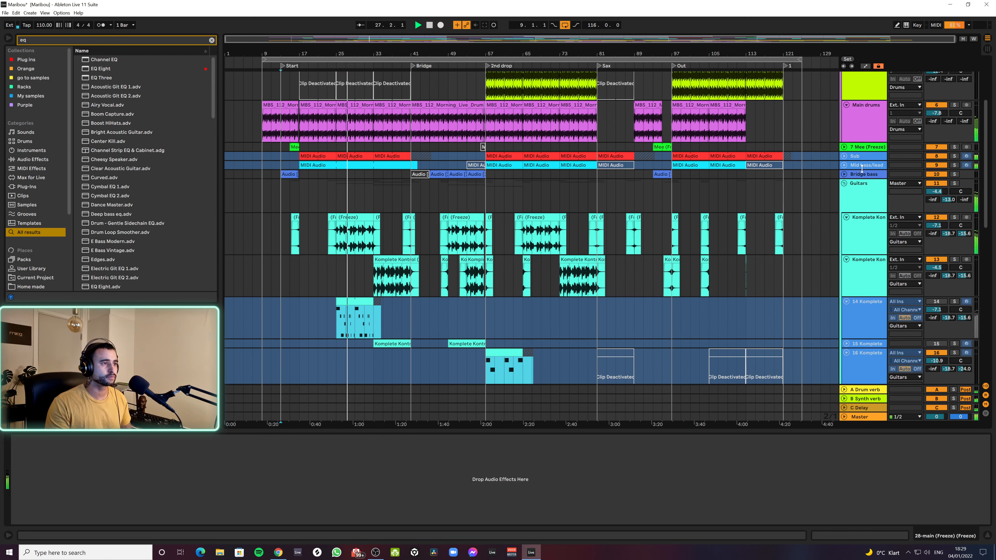
scroll(861, 168, "up", 3)
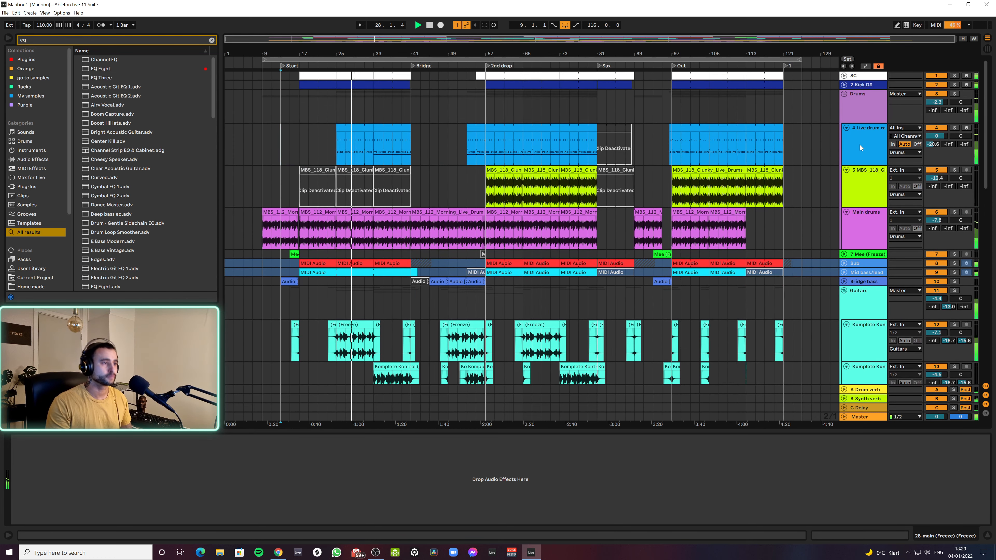
left_click(859, 144)
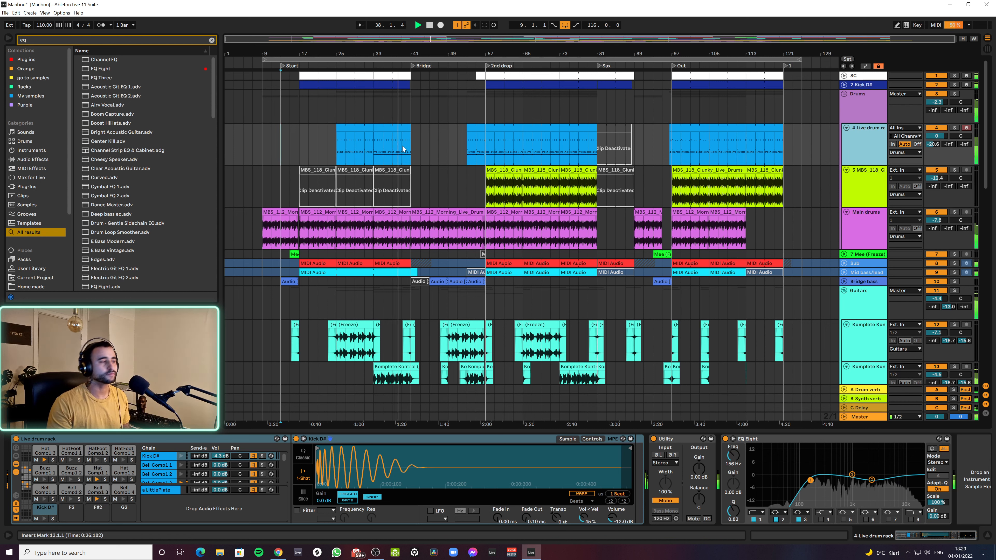
key("space")
left_click(418, 141)
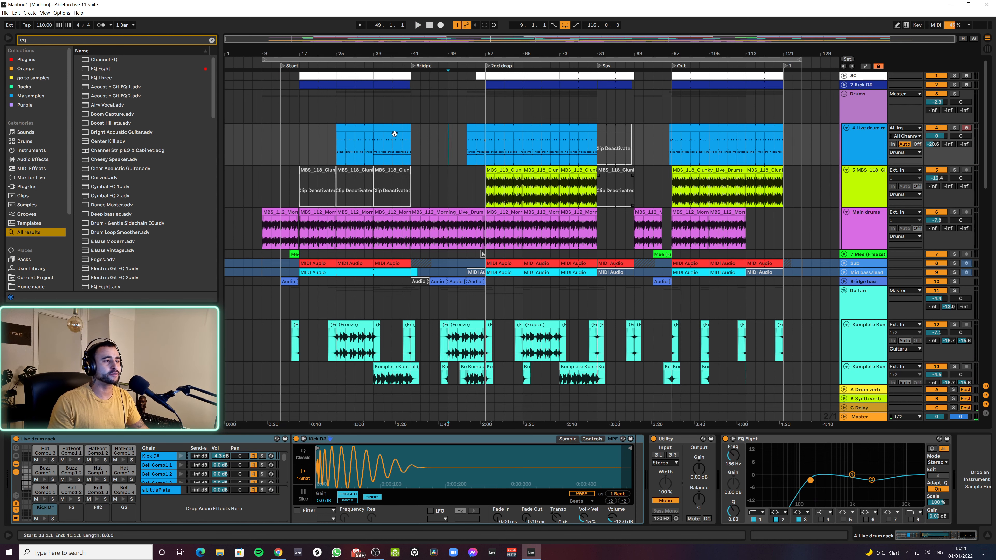
Step: Fold the Guitars group
scroll(461, 235, "down", 8)
scroll(823, 165, "up", 3)
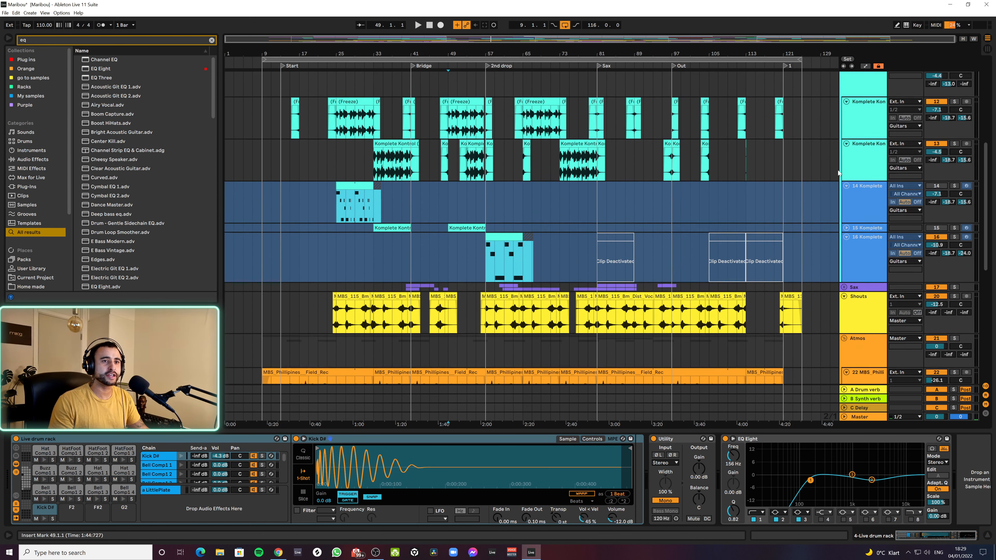
left_click(844, 114)
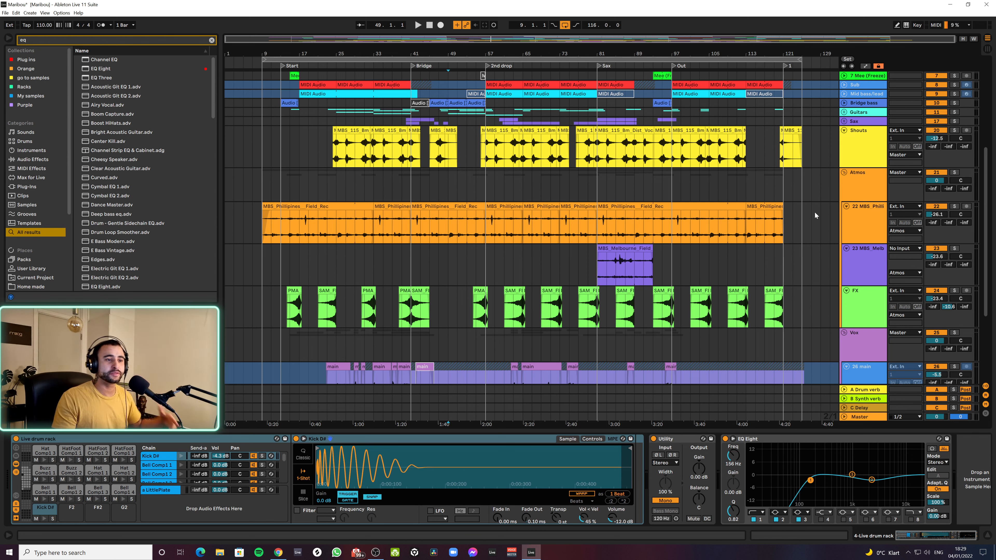
Step: Select the Kick D# track and then the SC track above it
scroll(418, 348, "down", 6)
scroll(662, 240, "up", 5)
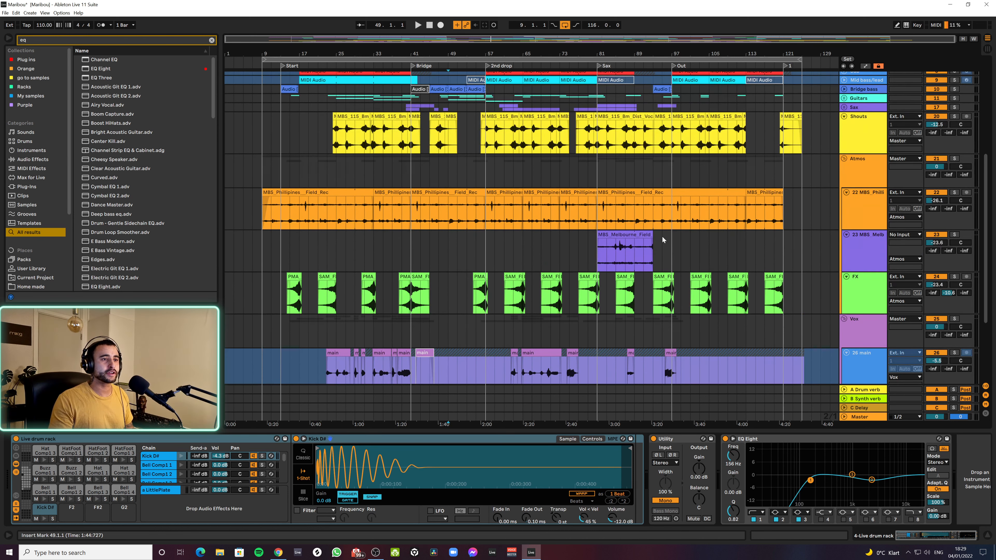
scroll(608, 215, "up", 3)
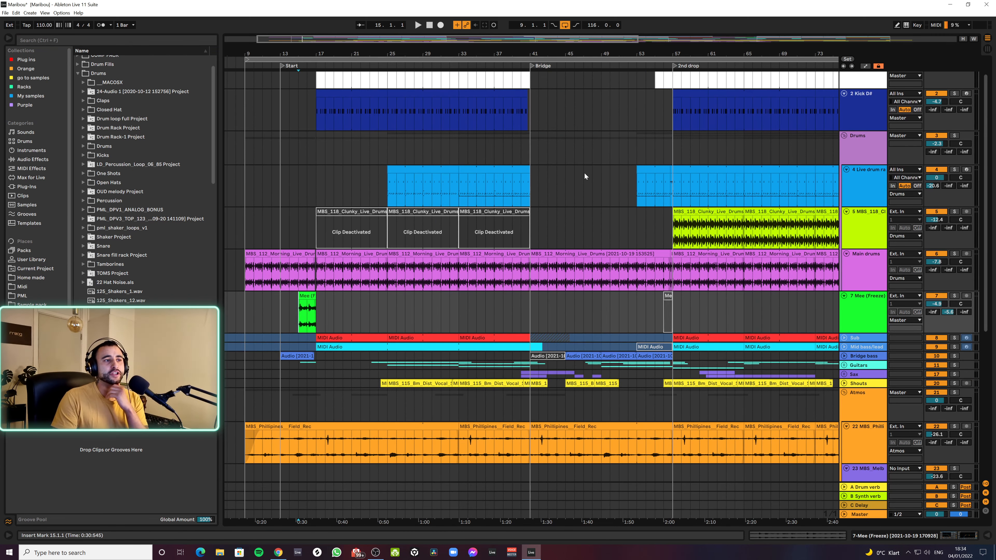
scroll(604, 175, "up", 1)
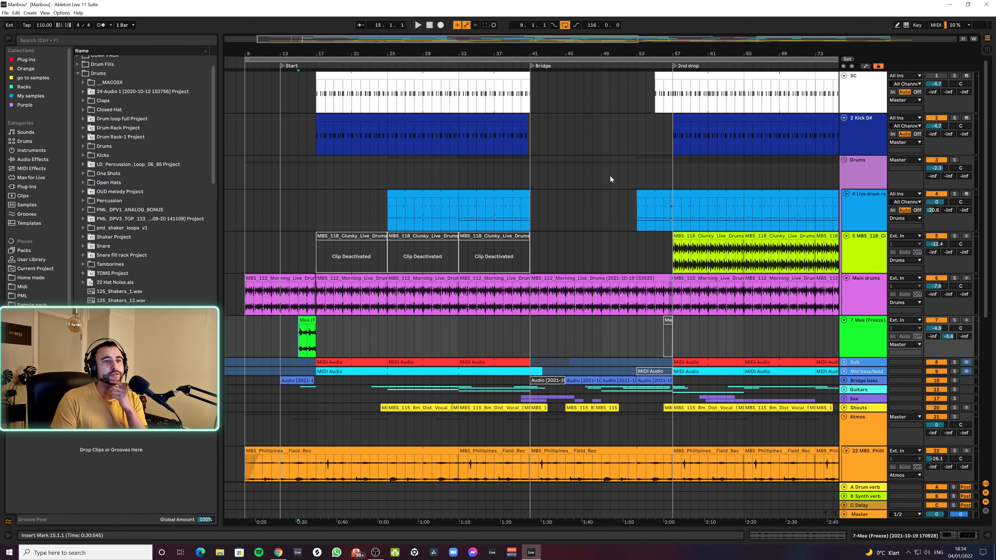
left_click(865, 133)
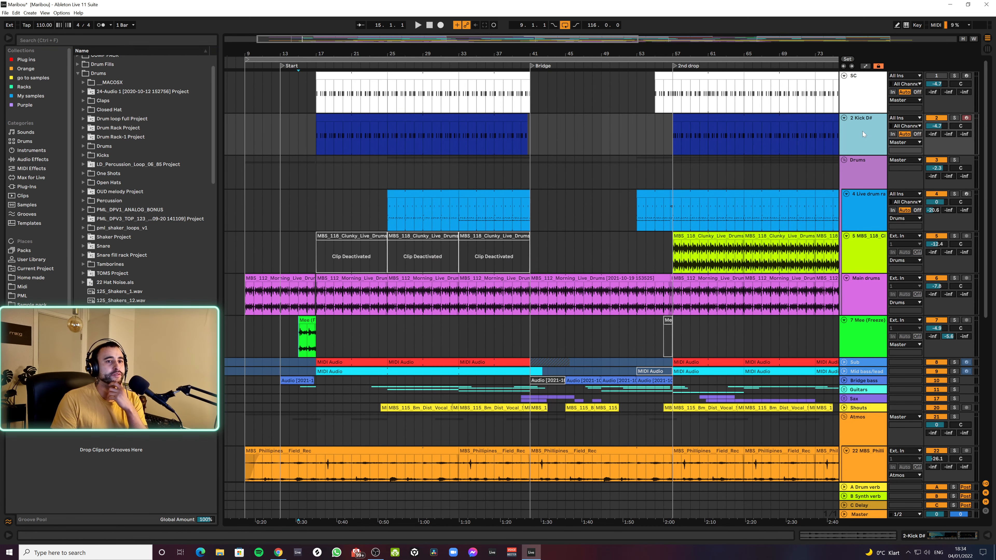
left_click(866, 99)
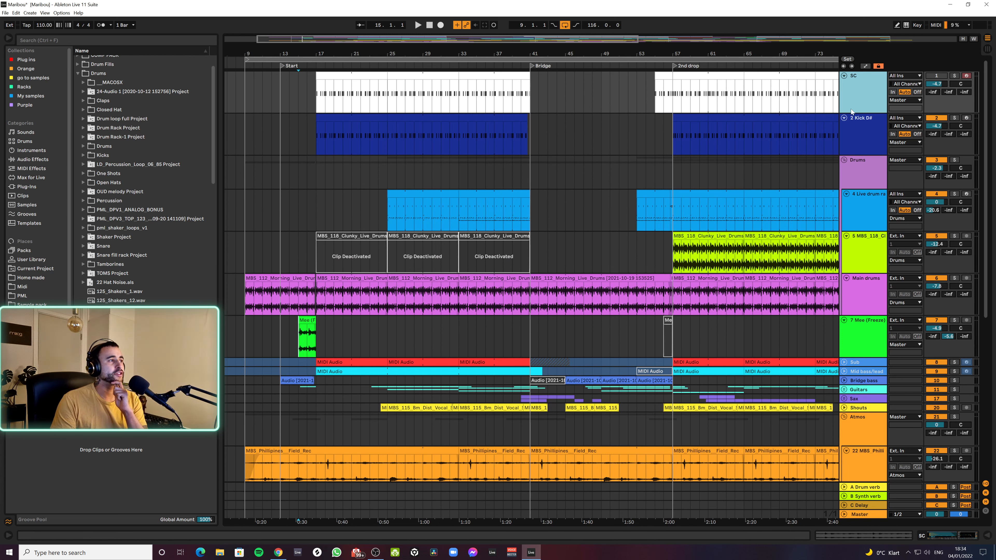
Step: Play the arrangement from bar 17, where the SC and kick clips start, and stop after a short listen
left_click(320, 97)
key("space")
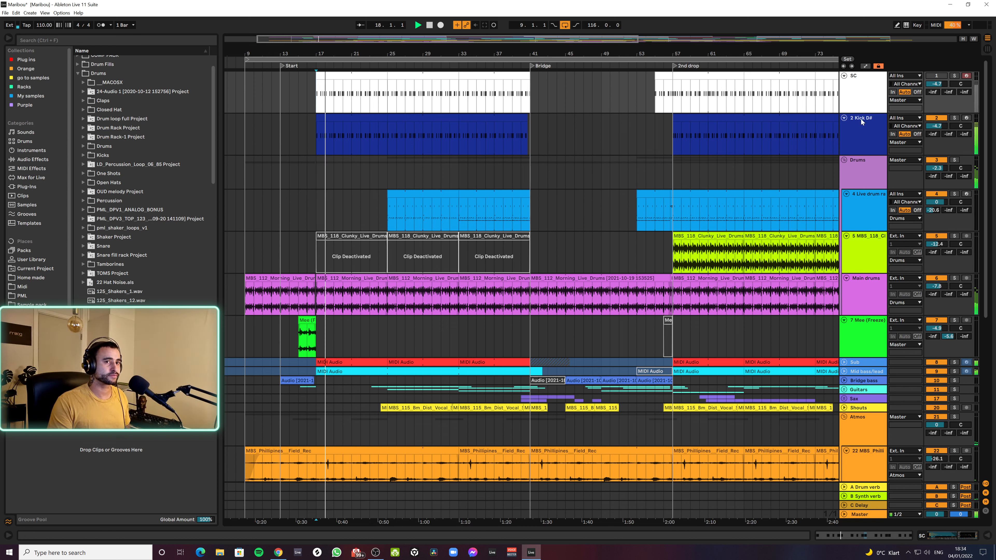
key("space")
Step: Place the insert marker at bar 55 on the SC and Kick D# tracks and show the Kick D# device chain
left_click(869, 136)
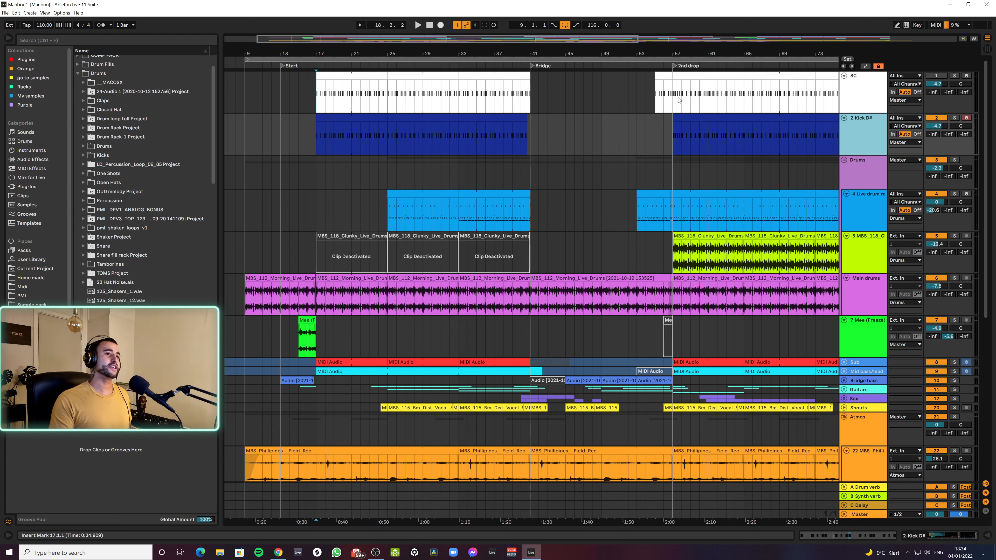
left_click(657, 102)
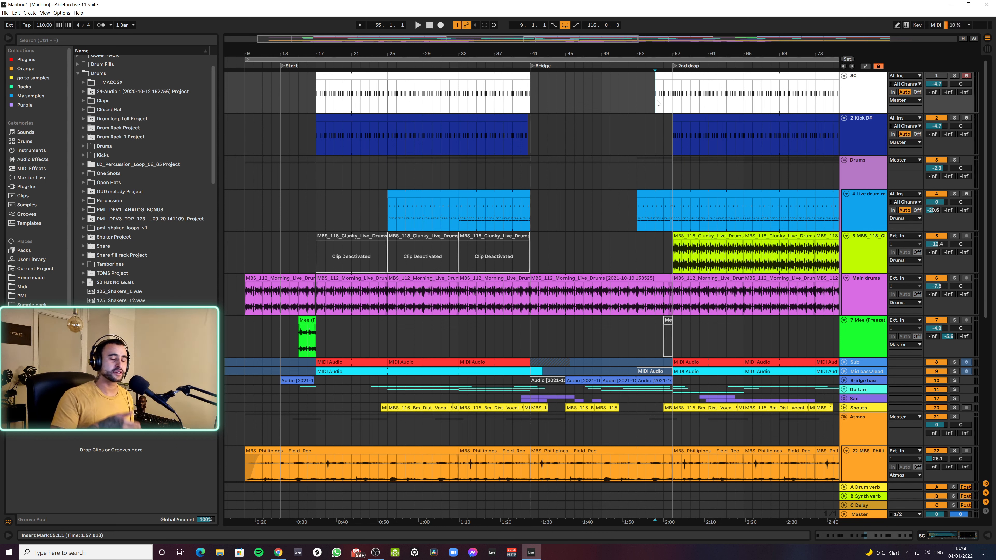
left_click(656, 139)
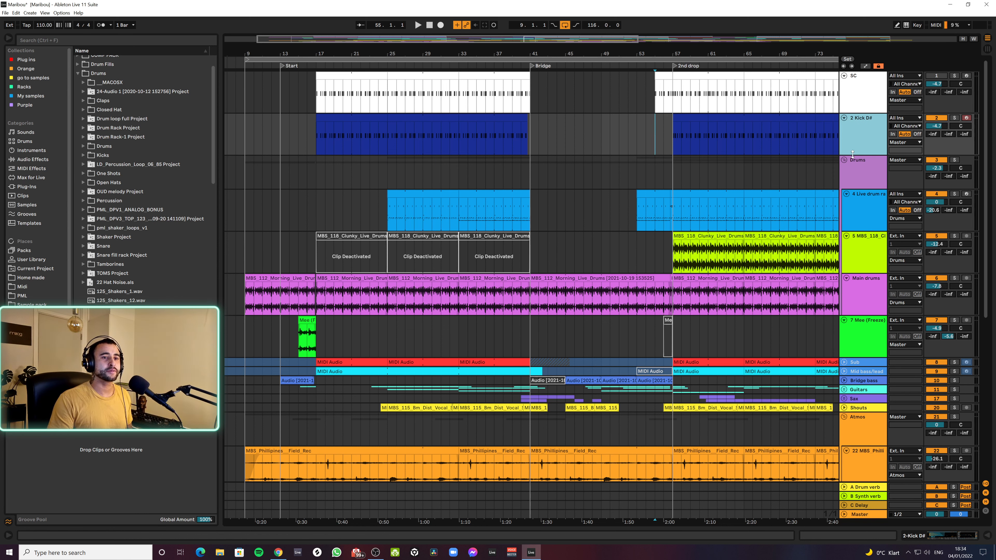
left_click(987, 535)
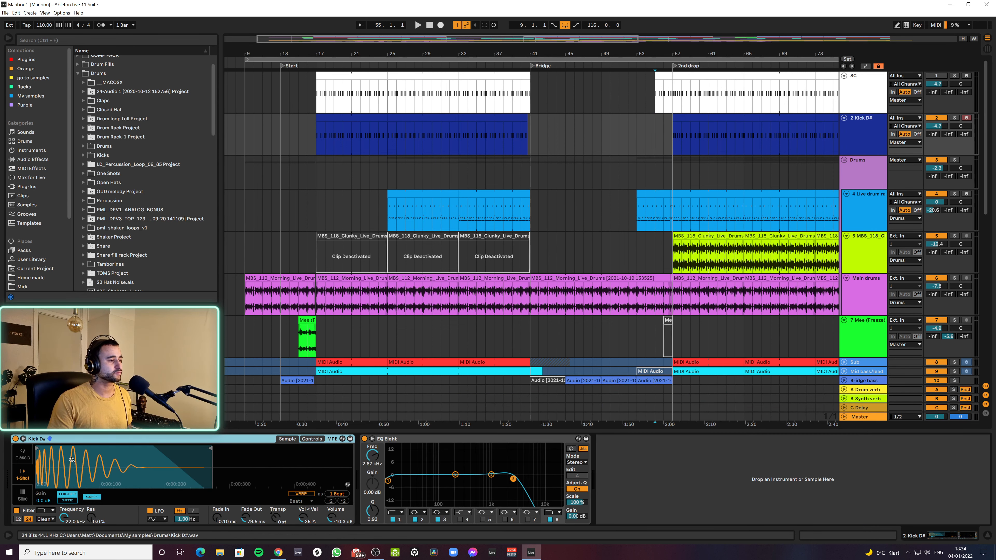
Step: Solo the Live drum rack track and play it from bar 57 at the 2nd drop
scroll(735, 131, "right", 5)
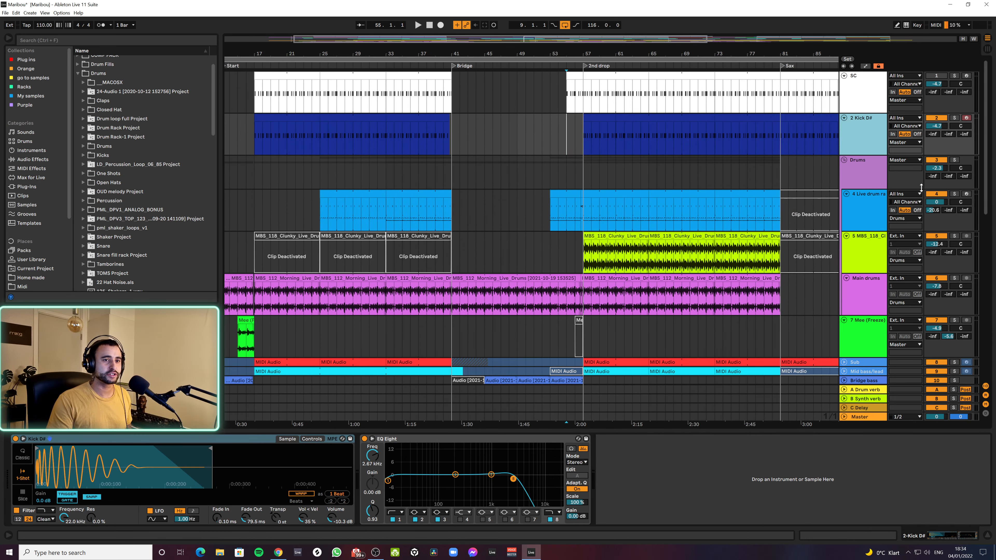
left_click(873, 213)
scroll(792, 197, "down", 2)
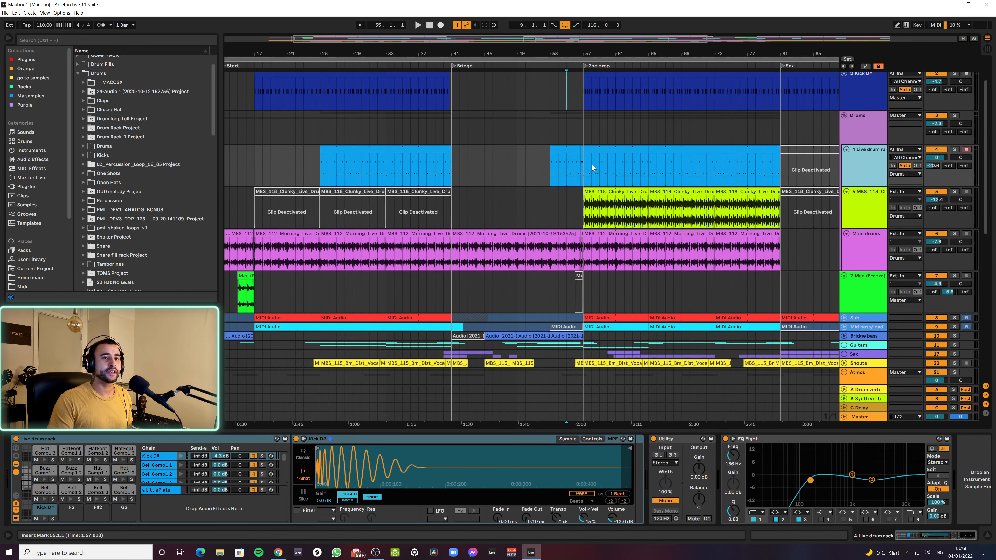
left_click(586, 159)
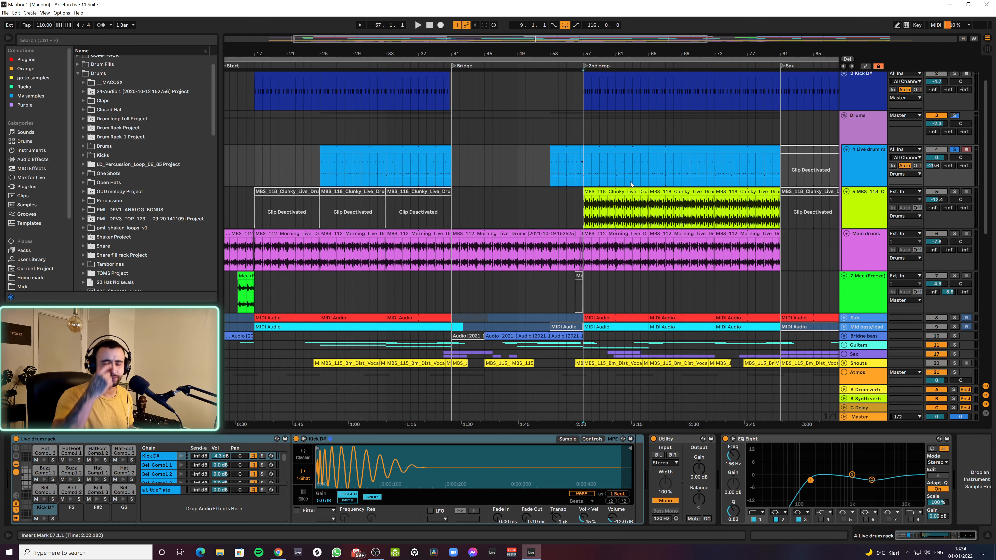
key("space")
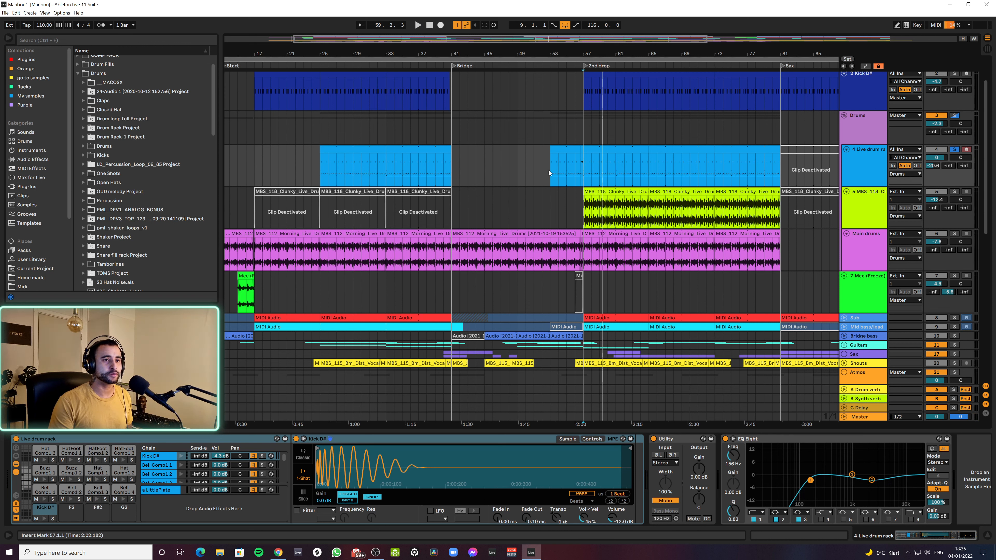
Step: Play the soloed Live drum rack from bar 25, where its first clip begins
left_click(321, 174)
key("space")
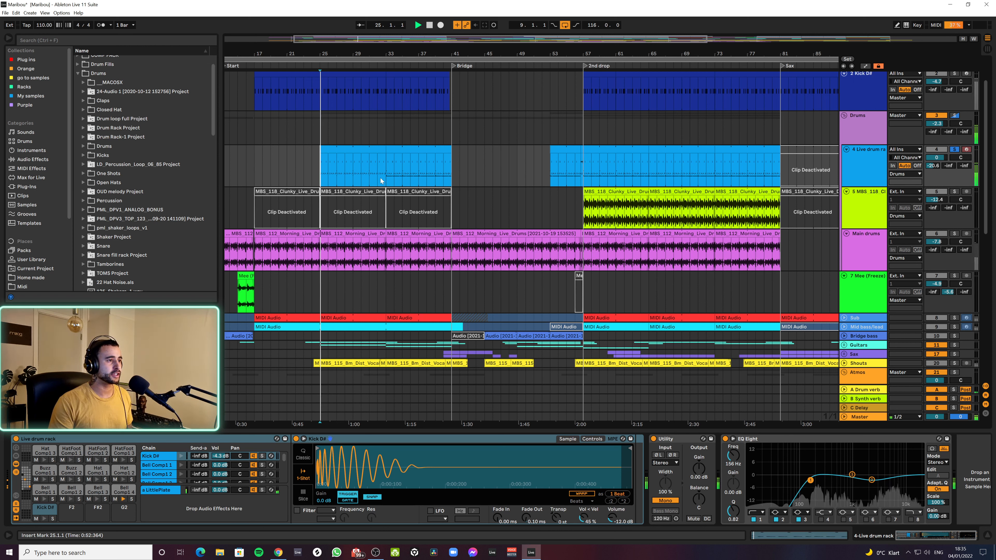
Step: Open the notes of the Live drum rack clip at bar 33, examine its percussion patterns and close the clip view
double_click(369, 167)
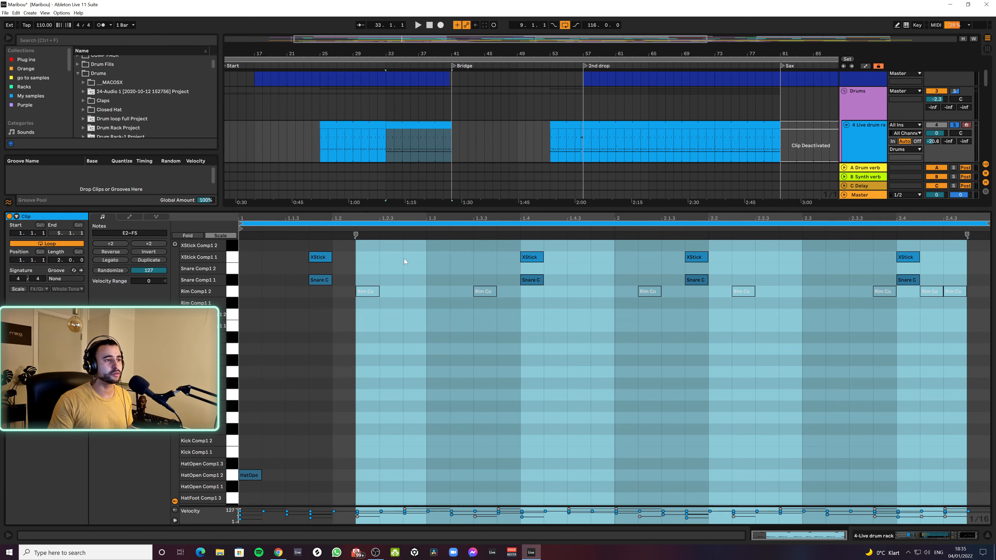
scroll(383, 445, "down", 5)
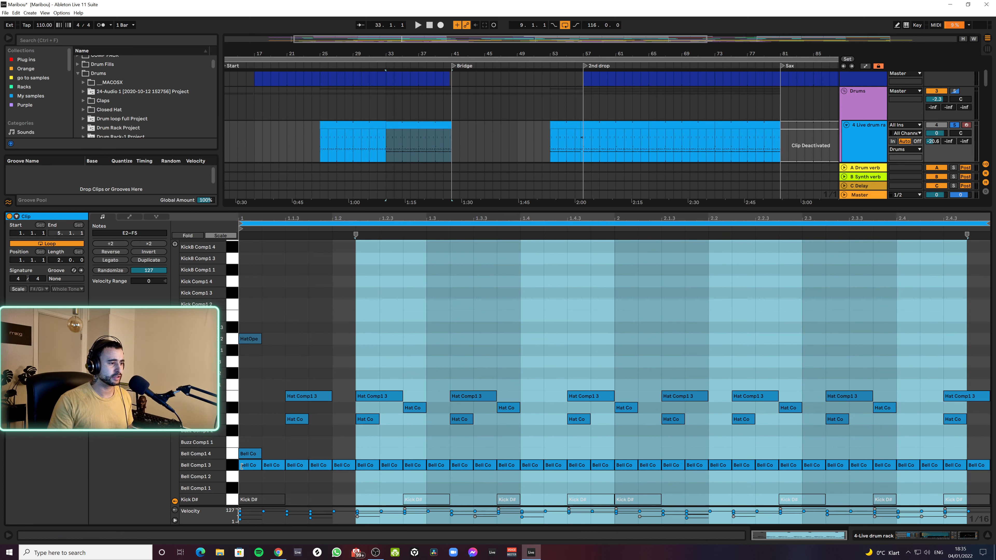
left_click(987, 535)
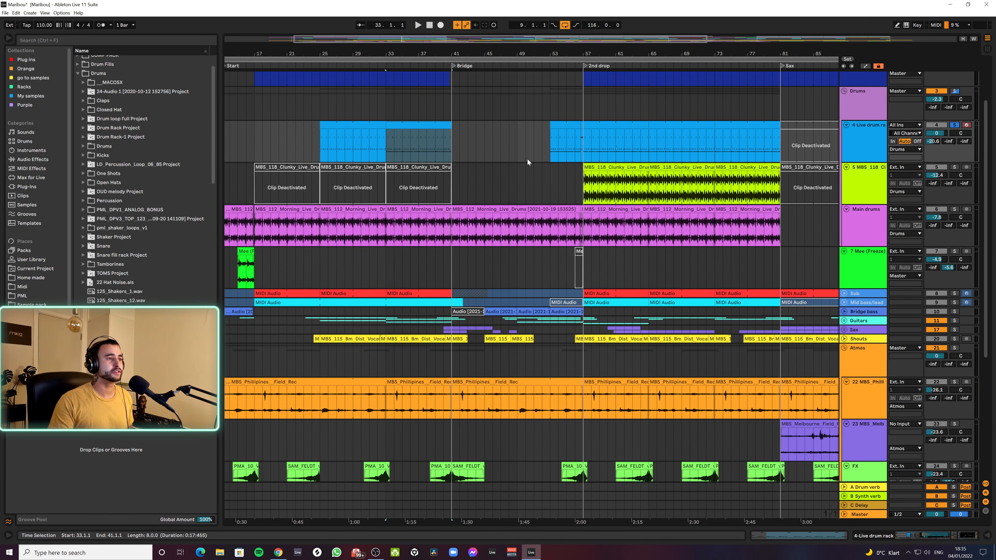
Step: Play the soloed Live drum rack from bar 97, at the start of the Out section
scroll(531, 293, "right", 5)
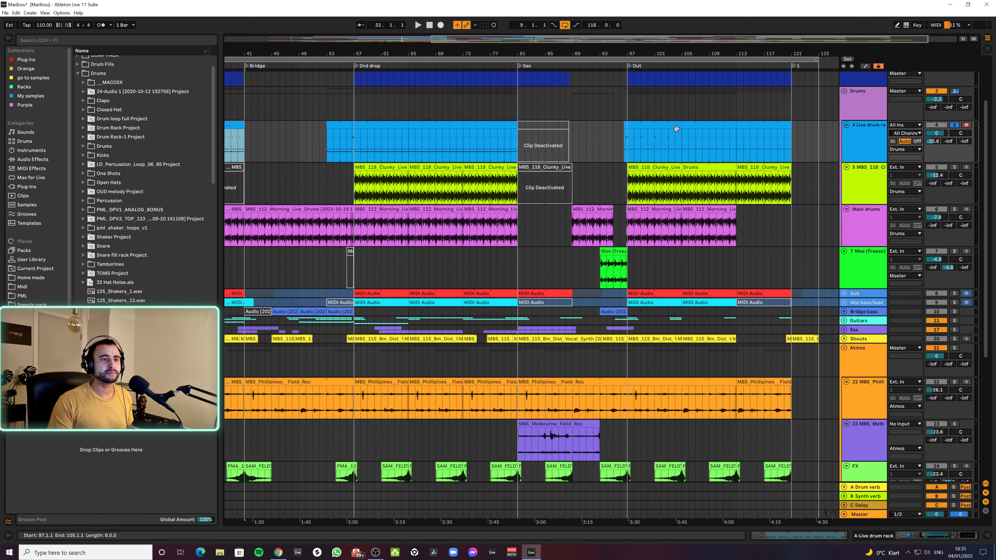
left_click(649, 124)
left_click(650, 155)
key("space")
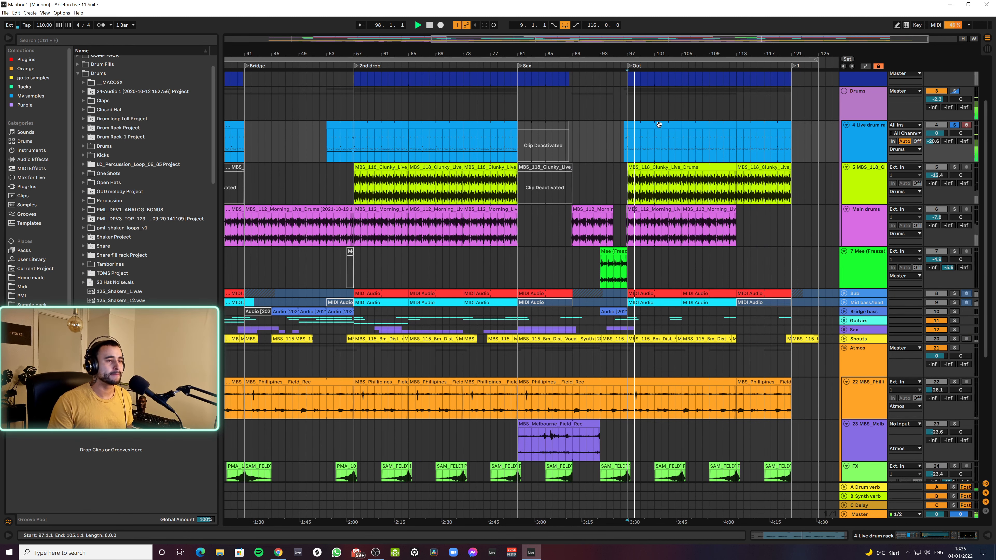
Step: Inspect the notes of the Live drum rack clip at bar 97, stop playback and return to the whole arrangement
left_click(654, 125)
double_click(654, 125)
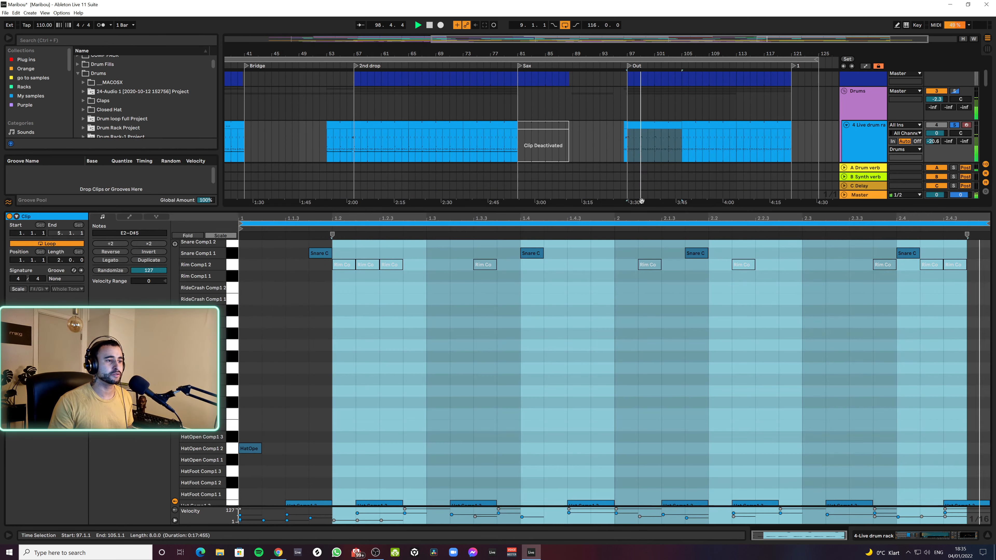
left_click(987, 536)
key("w")
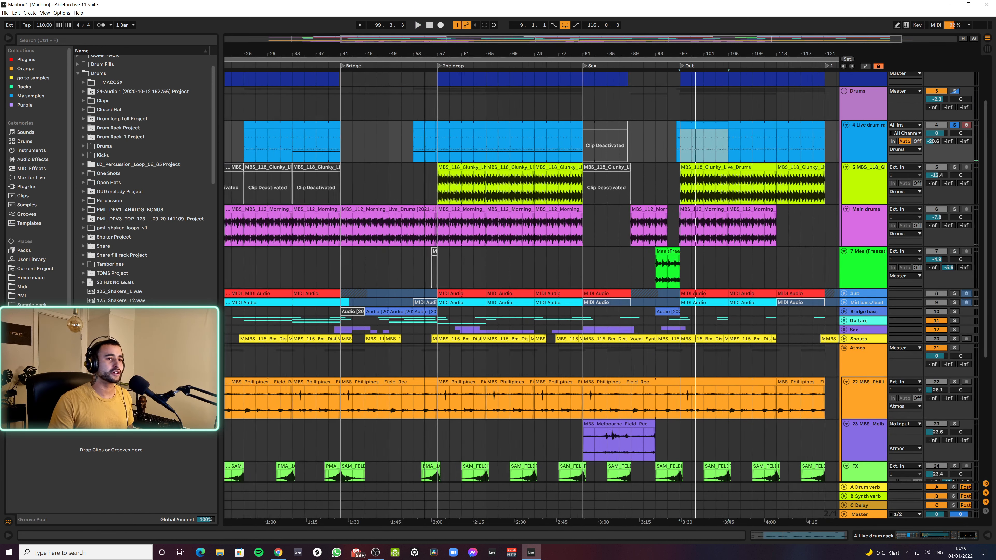
Step: Select the Live drum rack, MBS_118 Clunky and Main drums tracks in turn, and place the insert marker at bar 9 on Main drums
left_click(862, 149)
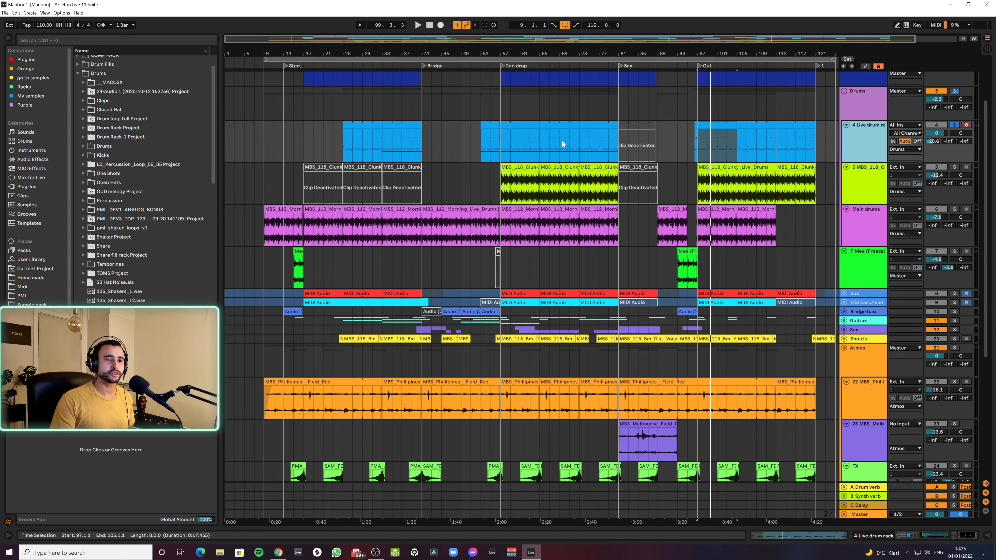
left_click(861, 193)
left_click(868, 233)
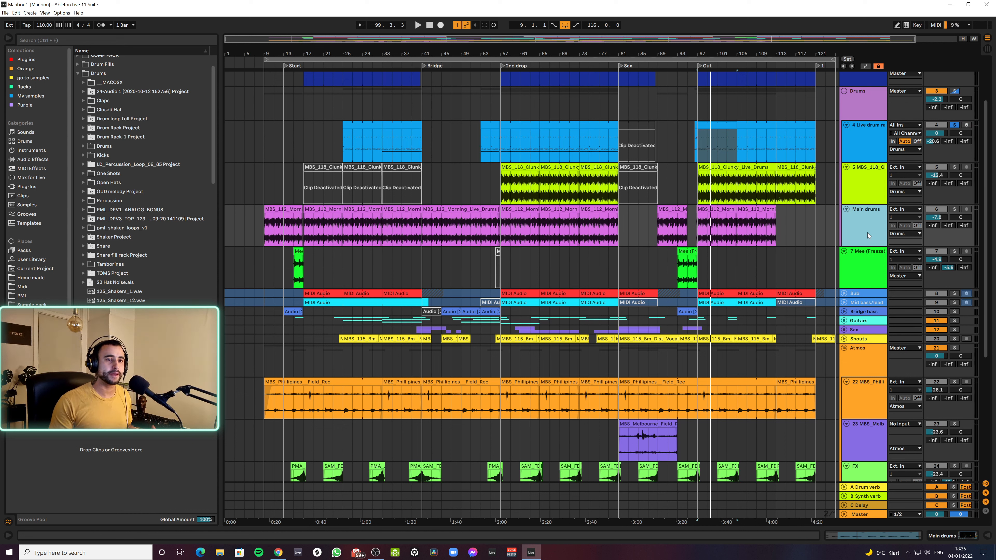
left_click(266, 232)
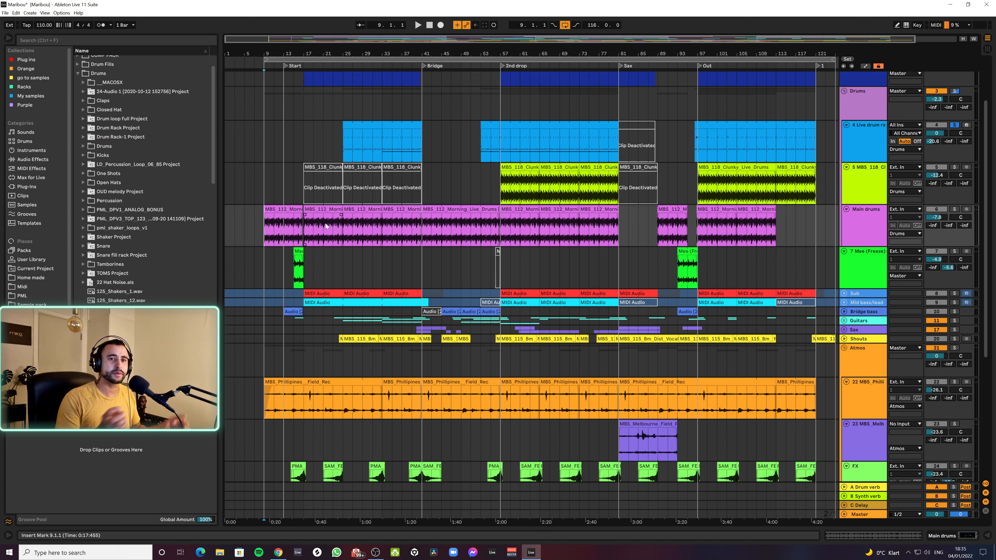
Step: Place the insert marker at bar 57 on the MBS_118 Clunky track, and select the Live drum rack and Main drums tracks for comparison
left_click(508, 190)
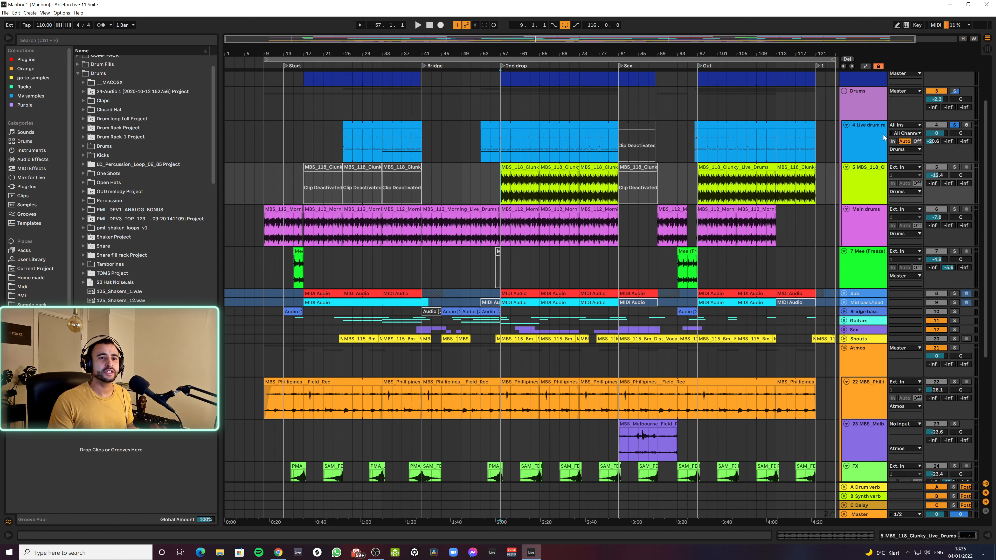
left_click(870, 152)
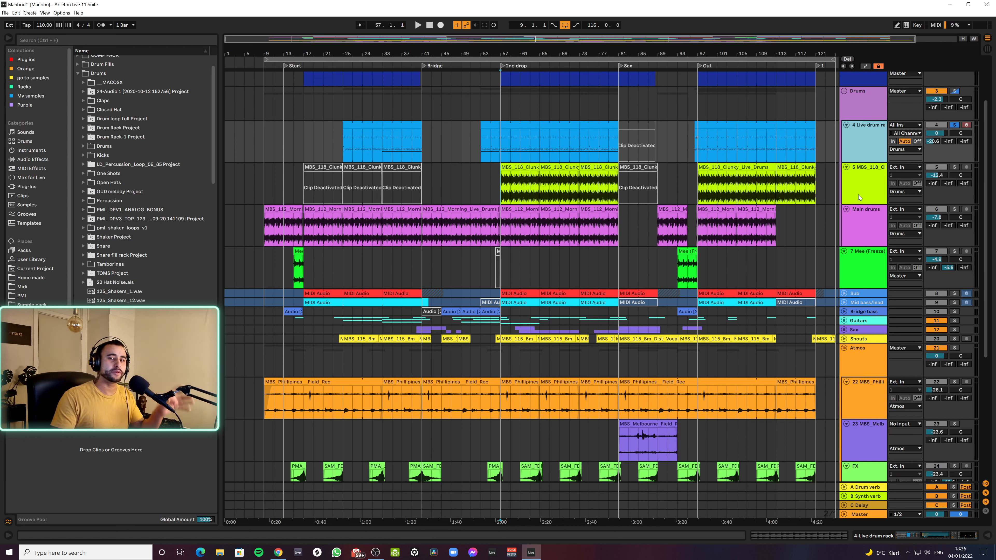
left_click(858, 230)
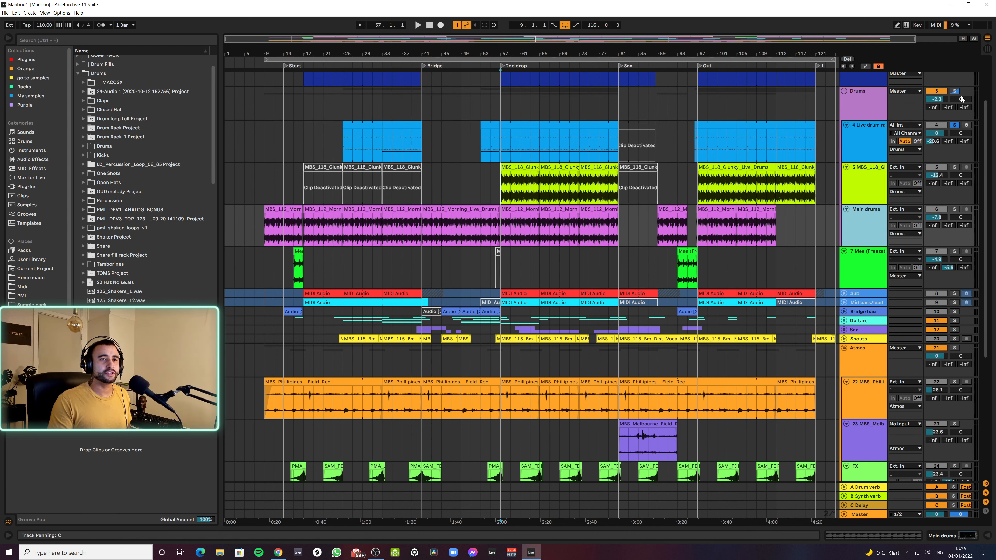
Step: Unsolo the Live drum rack and play the soloed Drums group with Kick D# from bar 57, briefly soloing the SC track before stopping
left_click(501, 203)
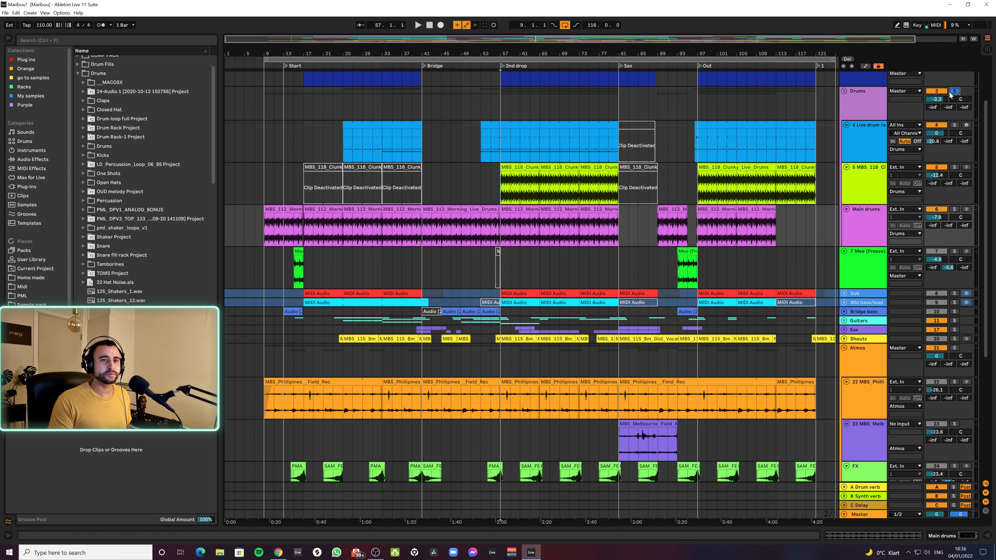
left_click(503, 189)
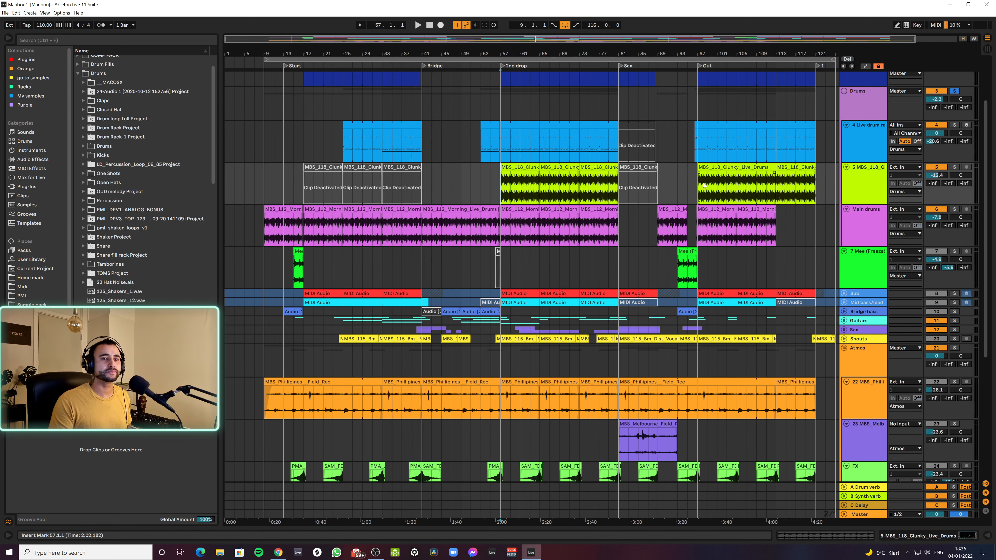
key("space")
scroll(955, 112, "up", 3)
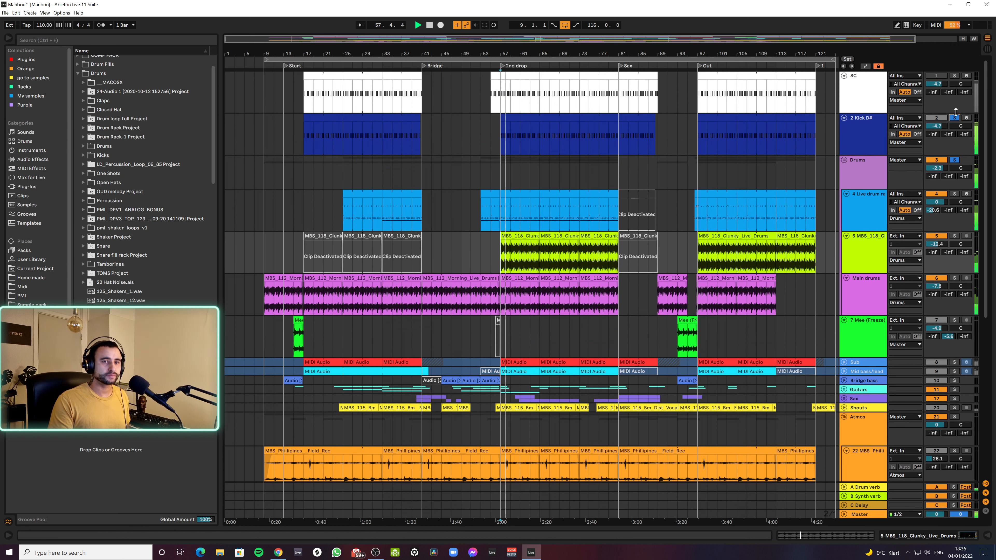
left_click(953, 75)
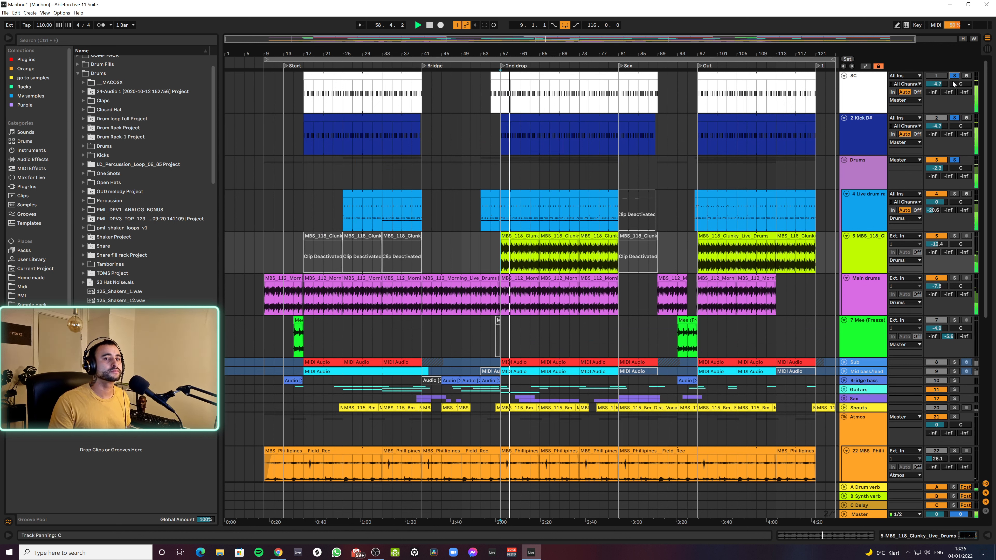
left_click(953, 76)
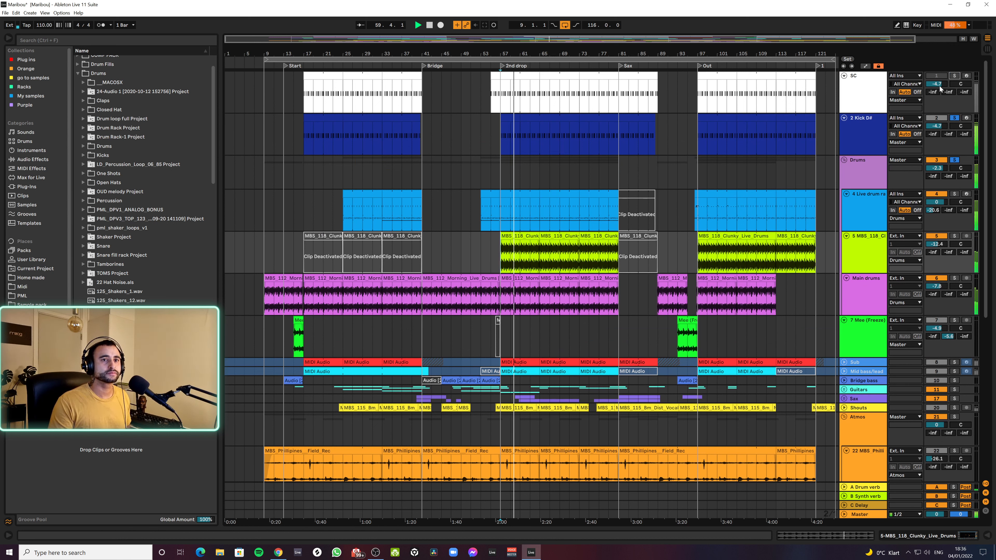
scroll(873, 196, "down", 2)
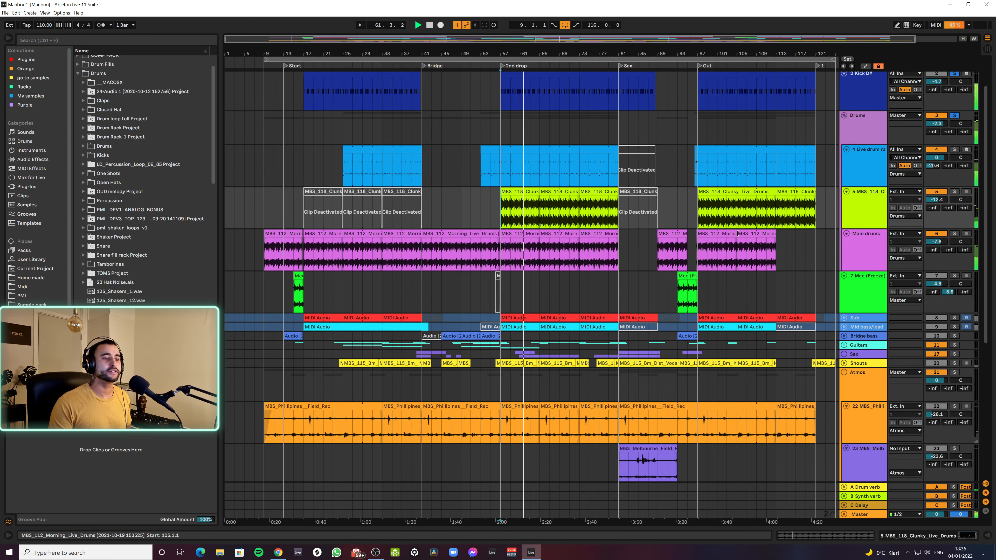
key("space")
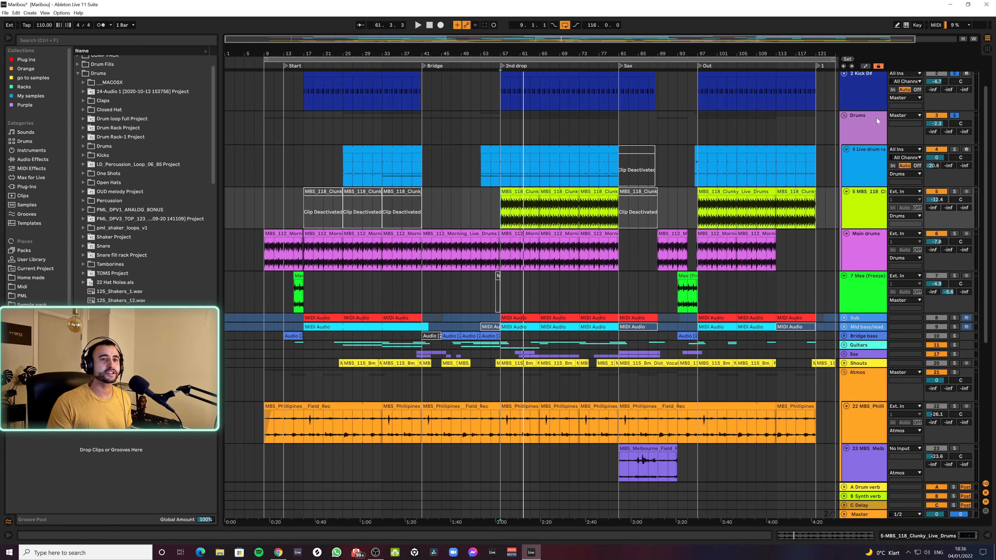
Step: Unsolo the Drums group and fold its tracks away
left_click(953, 115)
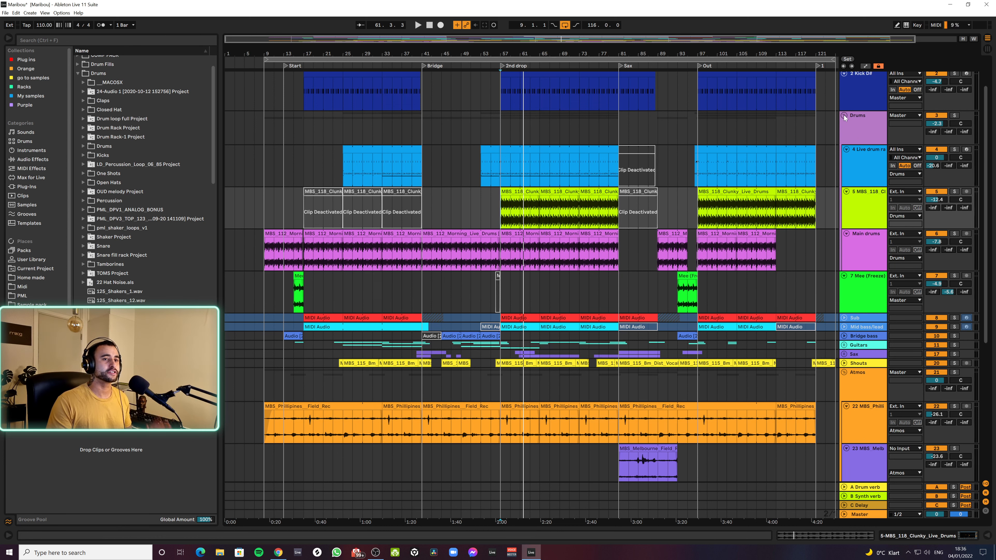
left_click(842, 115)
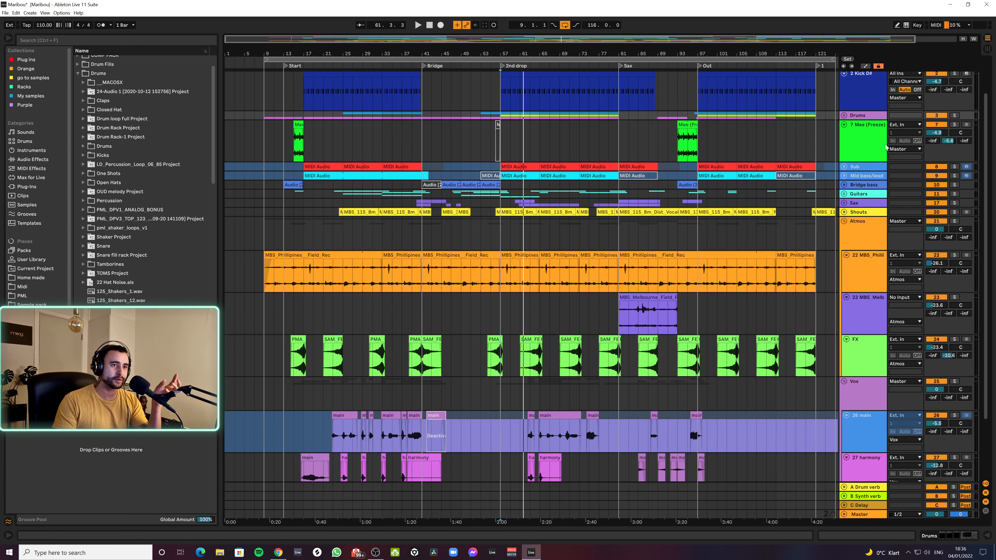
Step: Select the Mee (Freeze) track and its clip between bars 15 and 17, just before the first kick clip
left_click(667, 130)
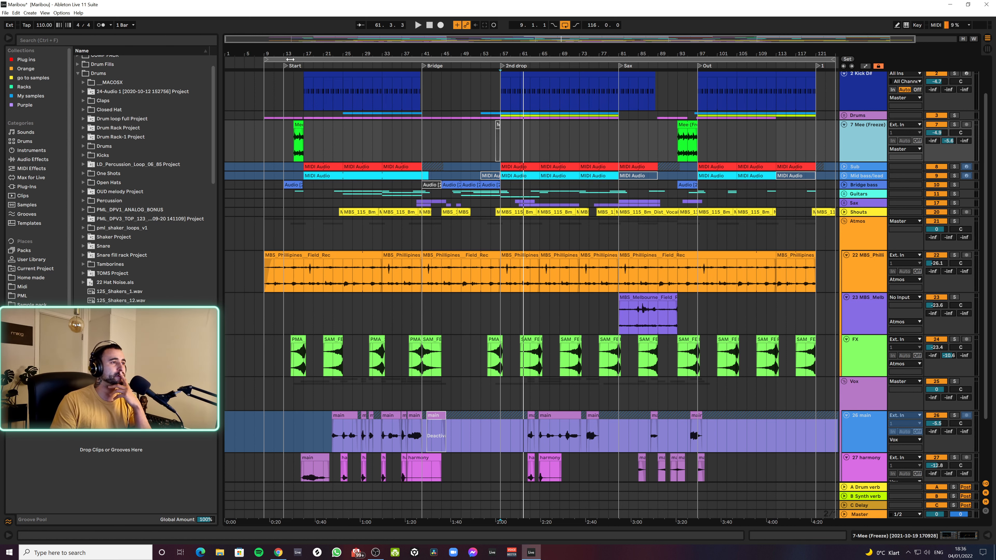
scroll(305, 147, "up", 3, "ctrl")
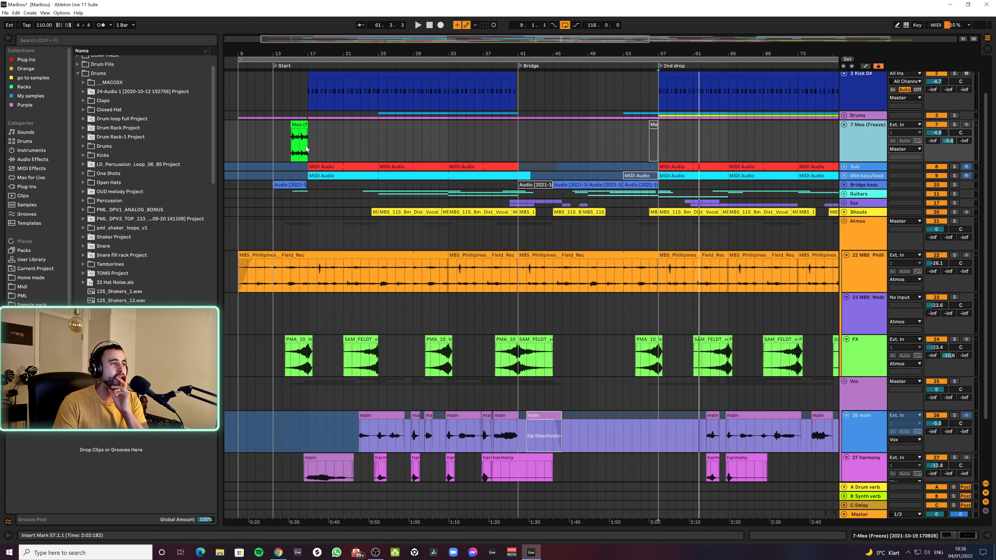
left_click(290, 140)
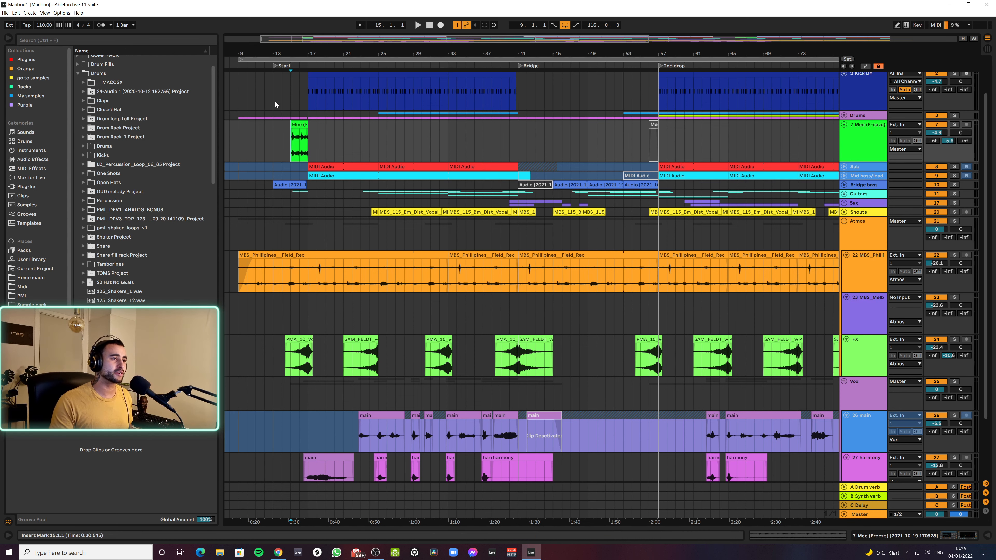
left_click_drag(294, 51, 295, 102)
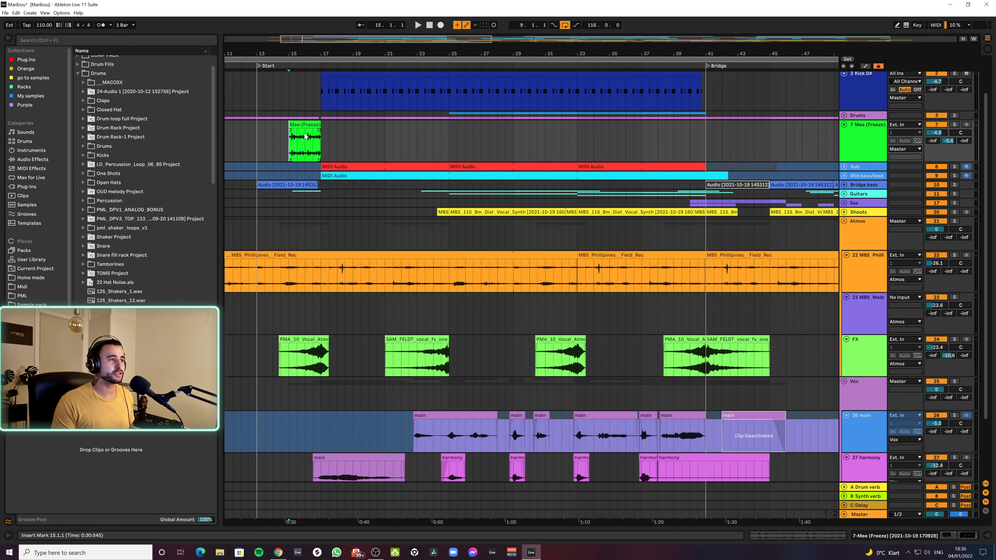
left_click(305, 125)
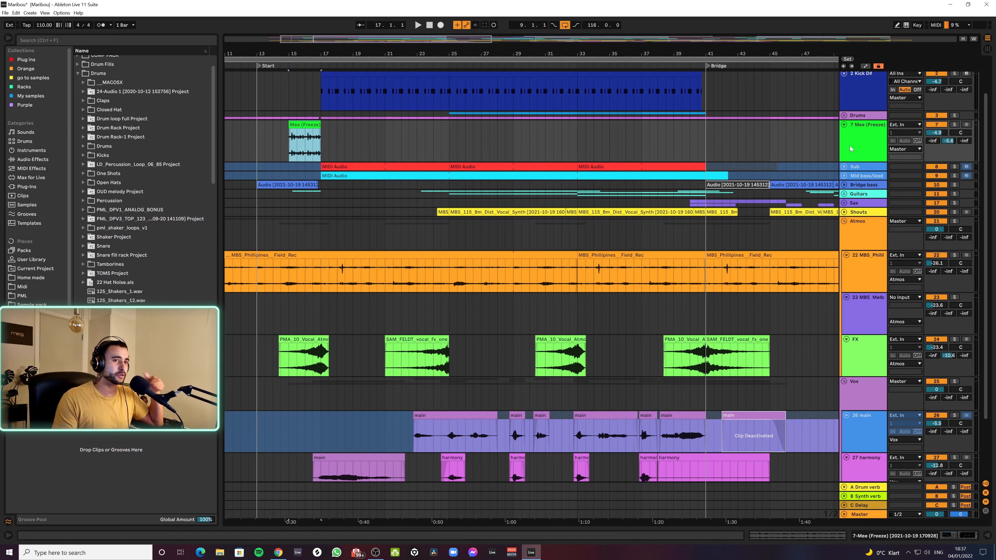
Step: Insert a MIDI track below Mee (Freeze) and play the soloed Mee clip from bar 15
left_click(864, 147)
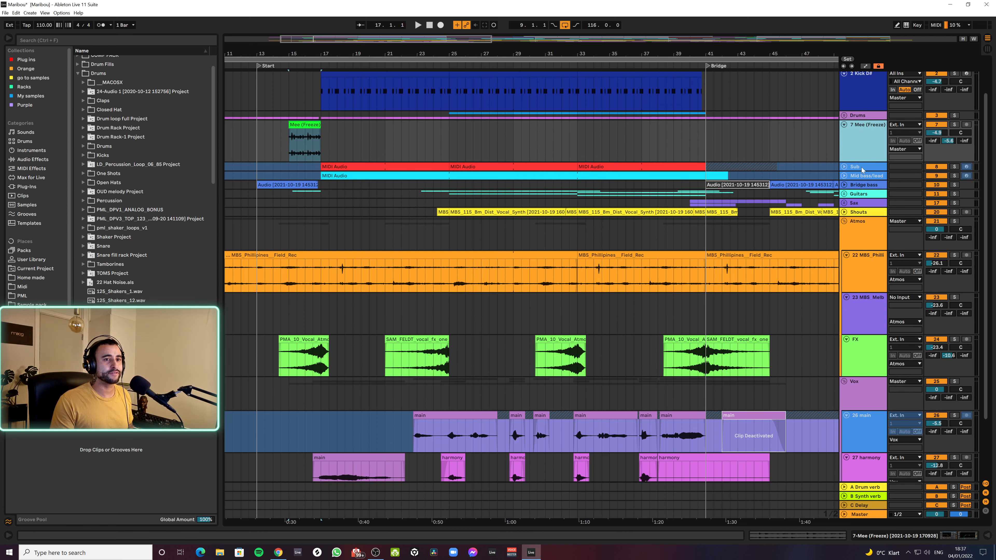
key("ctrl+shift+t")
left_click(286, 146)
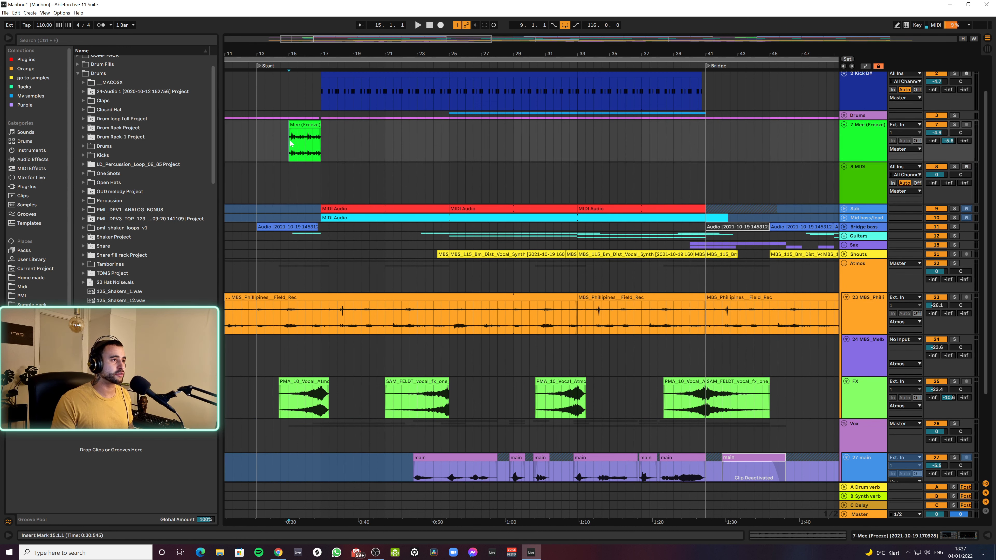
key("space")
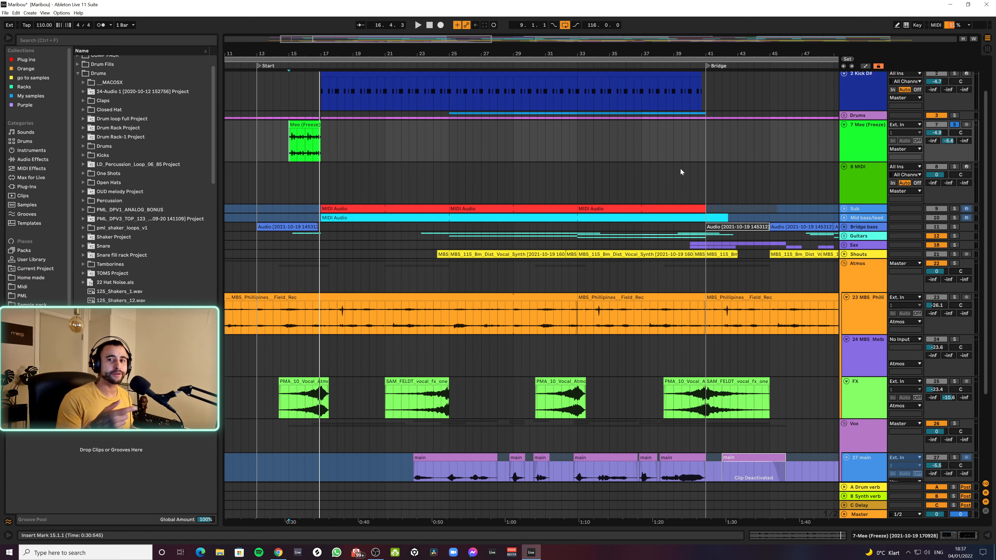
Step: Try to convert the Mee (Freeze) clip to MIDI by placing it at bar 15 on the 8 MIDI track, and cancel the conversion
left_click(306, 126)
left_click_drag(304, 125, 304, 168)
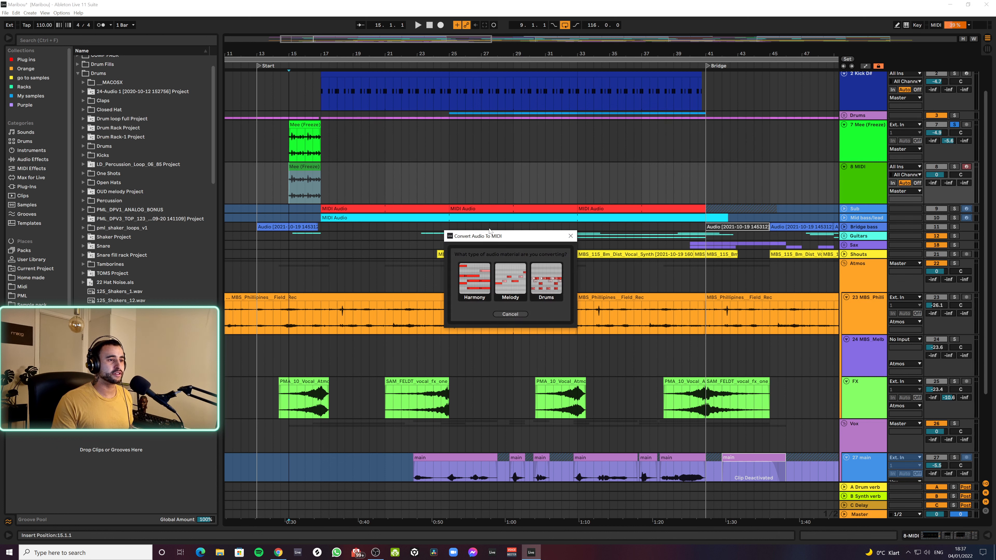
left_click(570, 235)
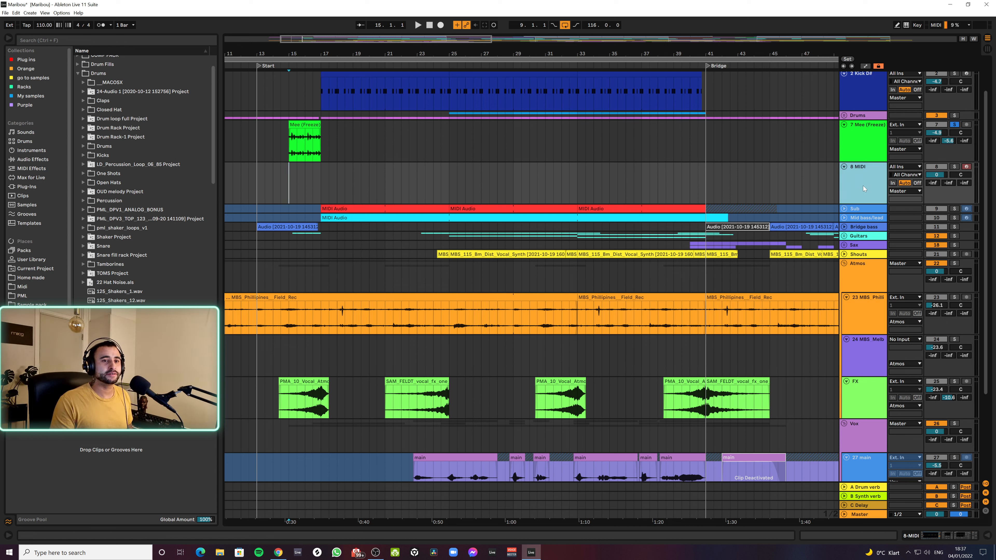
Step: Unsolo the Mee (Freeze) track and unfold the Sub track
left_click(954, 125)
left_click(866, 209)
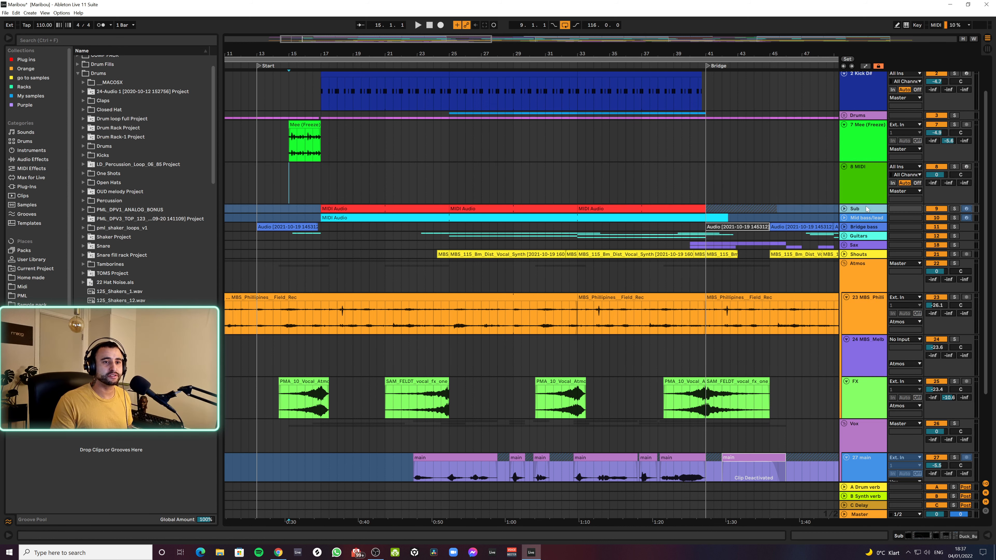
left_click(844, 209)
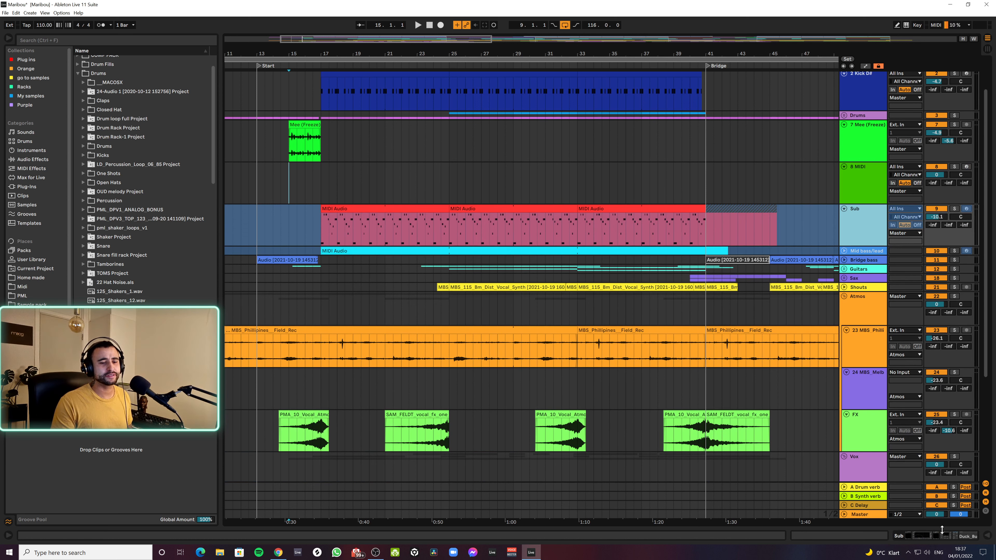
Step: Show the Sub track's device chain and unfreeze the track
left_click(935, 539)
right_click(870, 232)
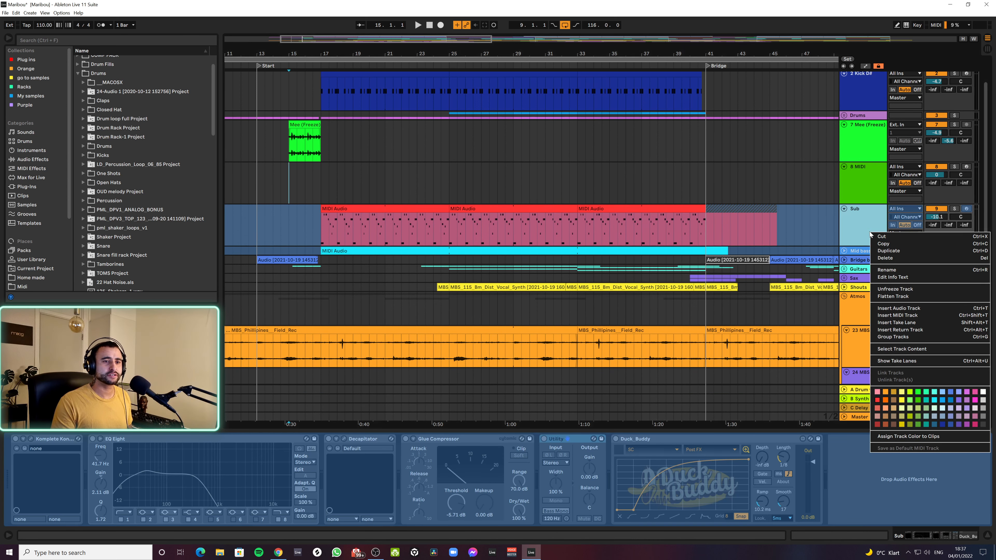
left_click(897, 289)
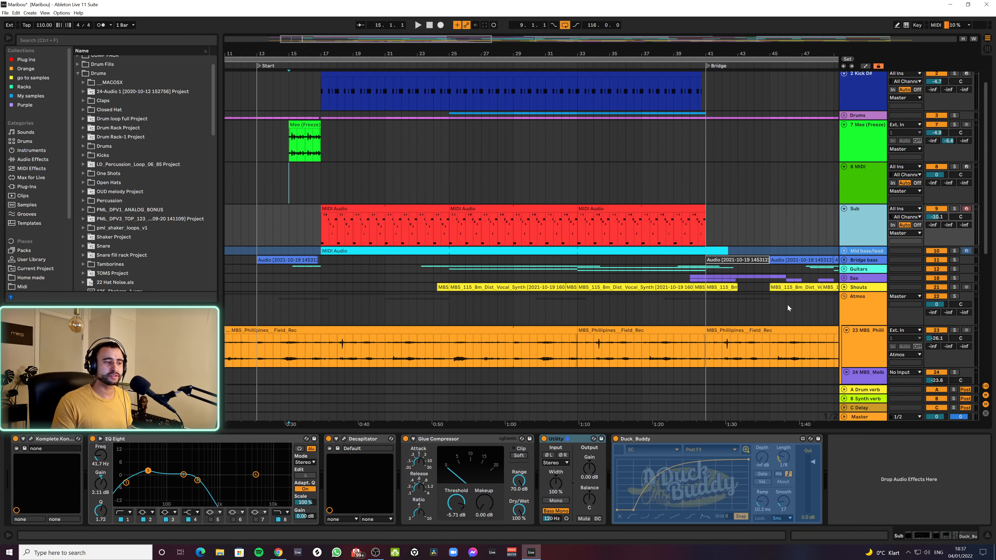
Step: Examine the Scarbee Rickenbacker Bass instrument in Sub's Komplete Kontrol window, moving it clear of the browser, and close it
left_click(31, 439)
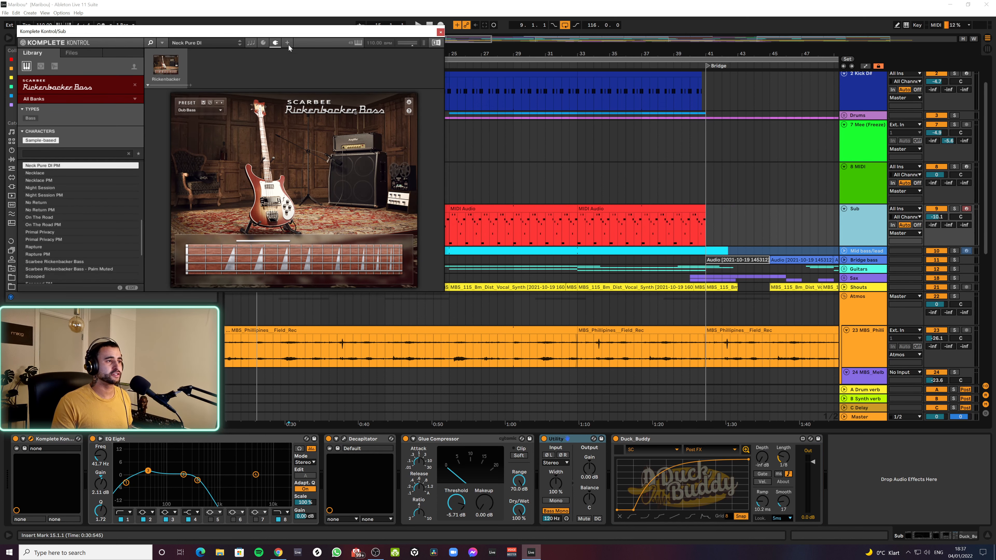
left_click_drag(287, 34, 570, 28)
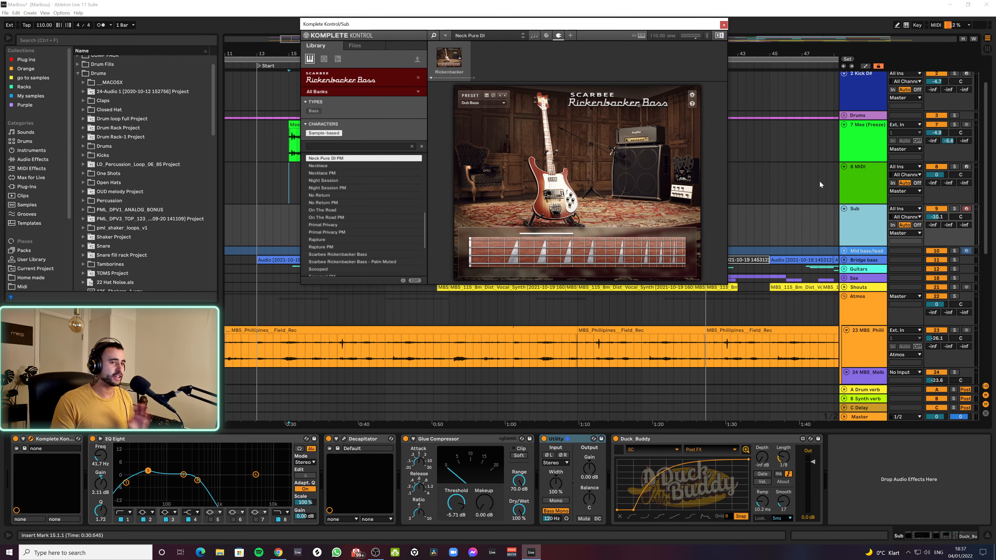
left_click(724, 24)
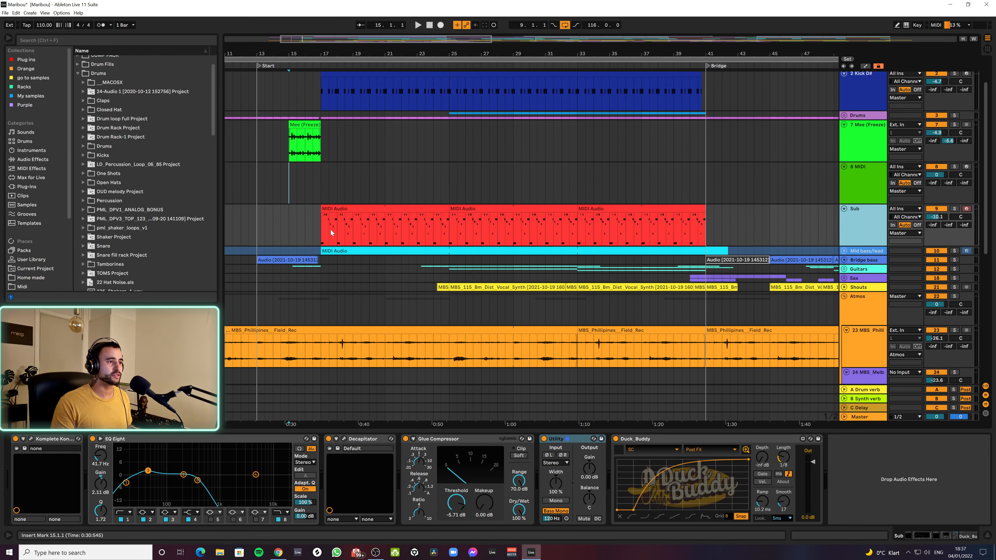
Step: Solo the Sub track and play its MIDI clip from bar 17
left_click(323, 233)
key("space")
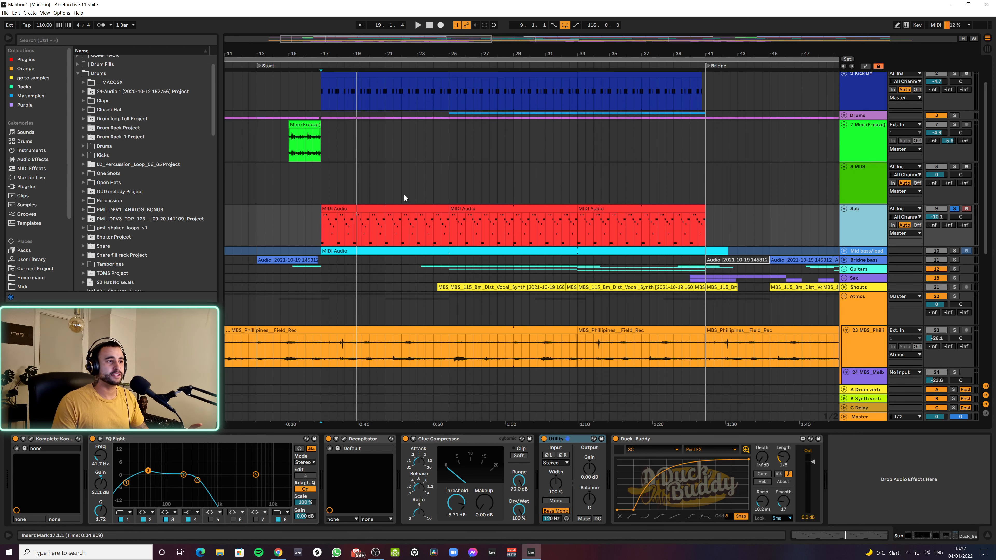
Step: Unfold the Mid bass/lead track and compare its device chain with the one on Sub
scroll(354, 102, "down", 1)
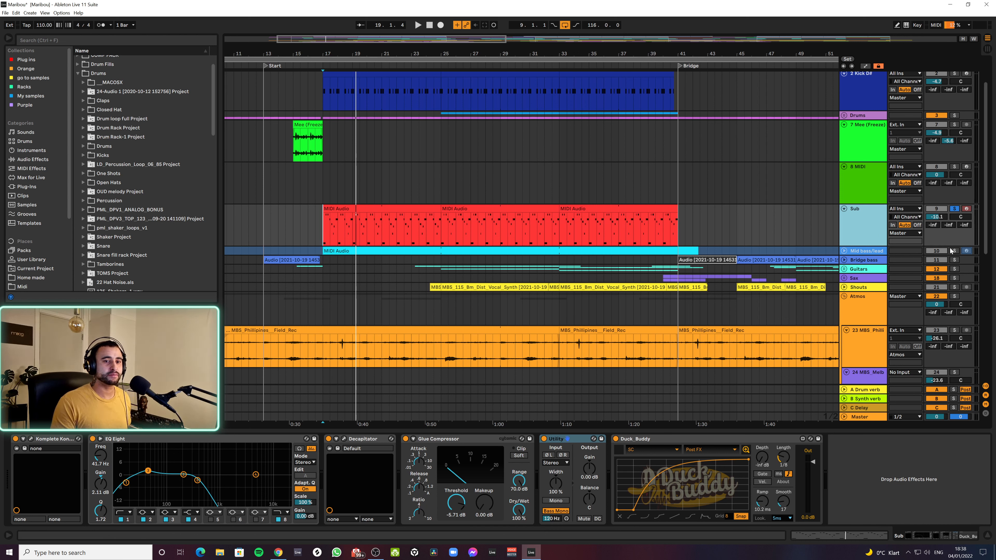
left_click(843, 251)
left_click(860, 272)
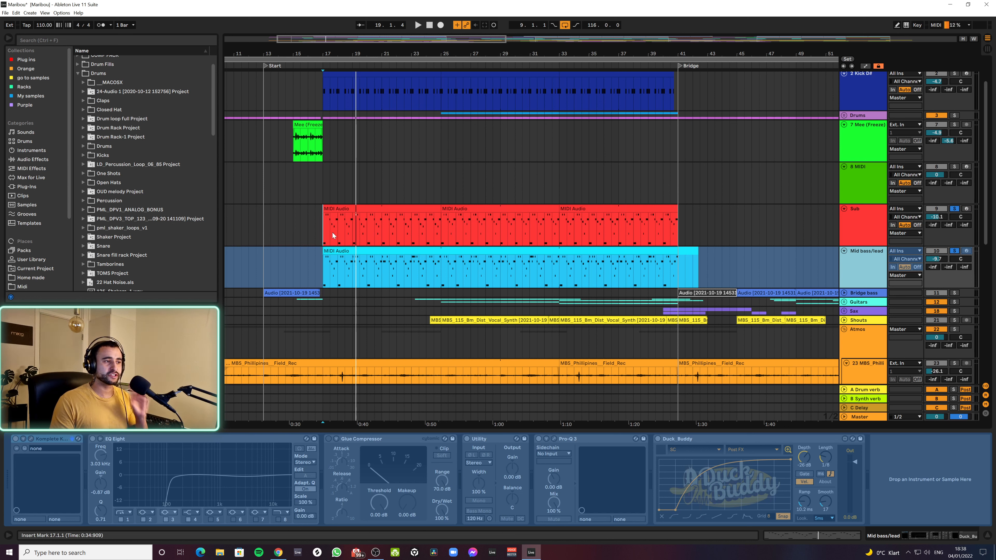
left_click(868, 234)
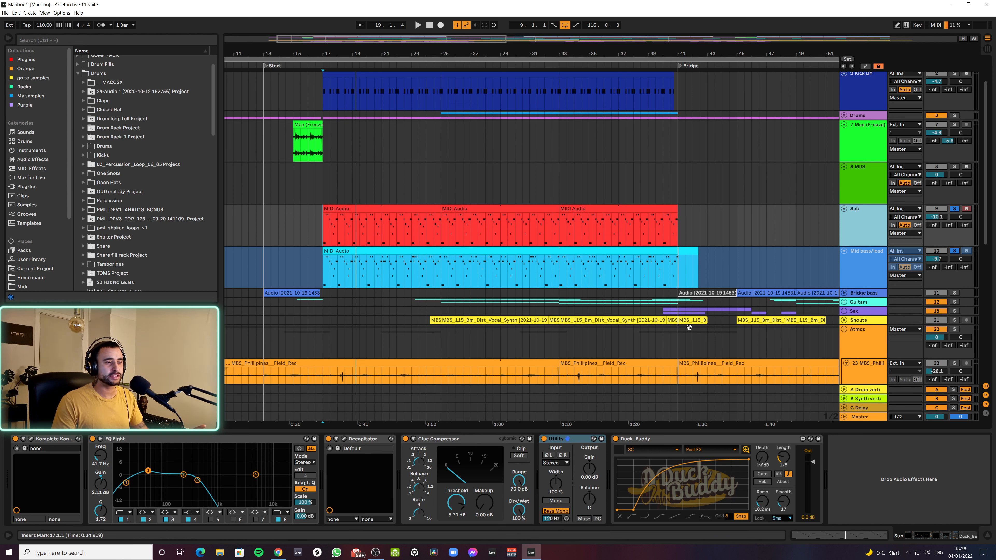
left_click(872, 271)
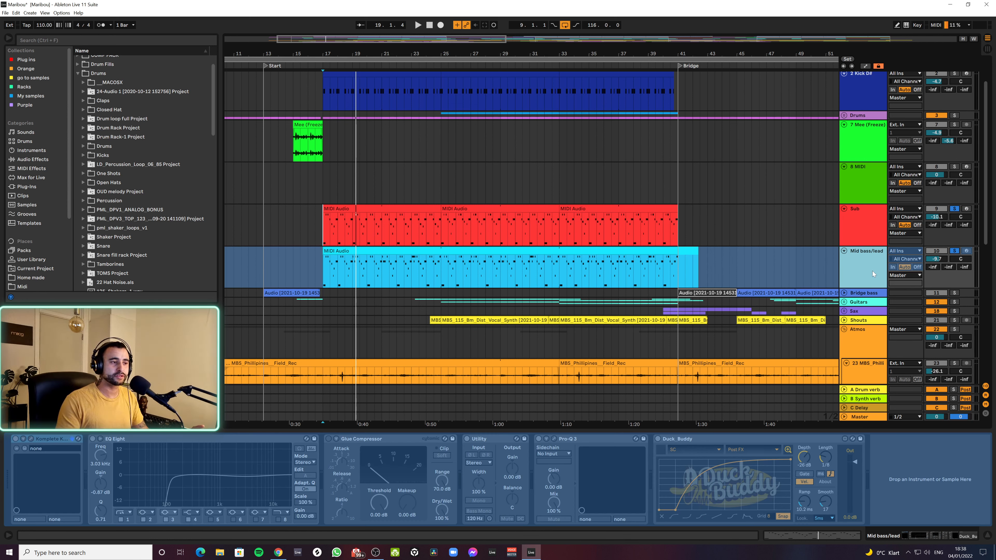
Step: Solo Mid bass/lead in place of Sub and play its clip from bar 17
left_click(325, 273)
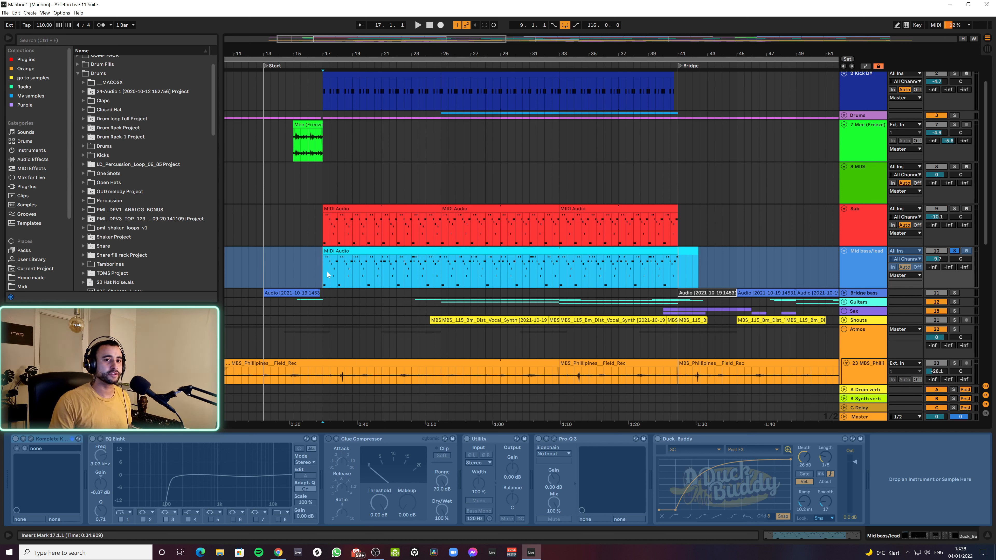
key("space")
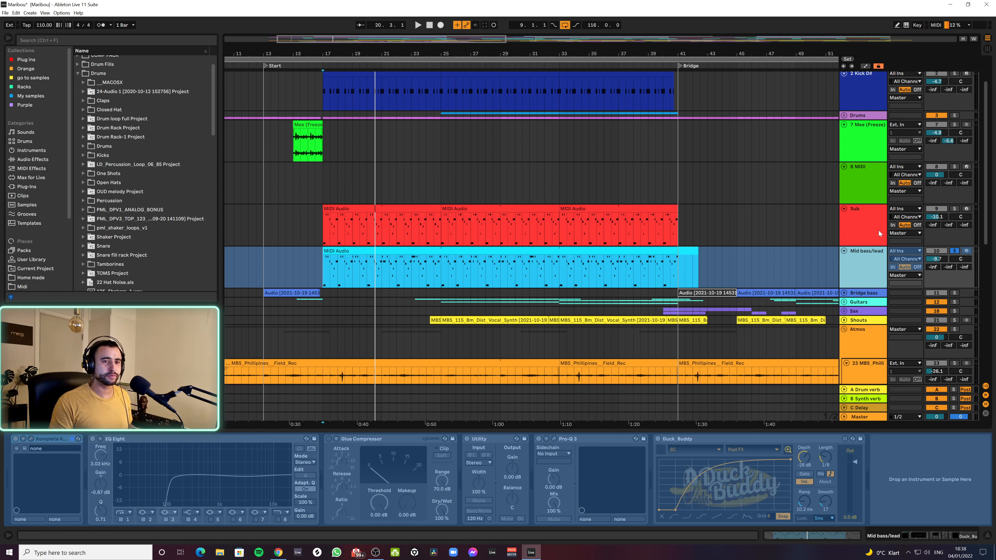
Step: Freeze the Sub track again and unfreeze the Mid bass/lead track
left_click(872, 224)
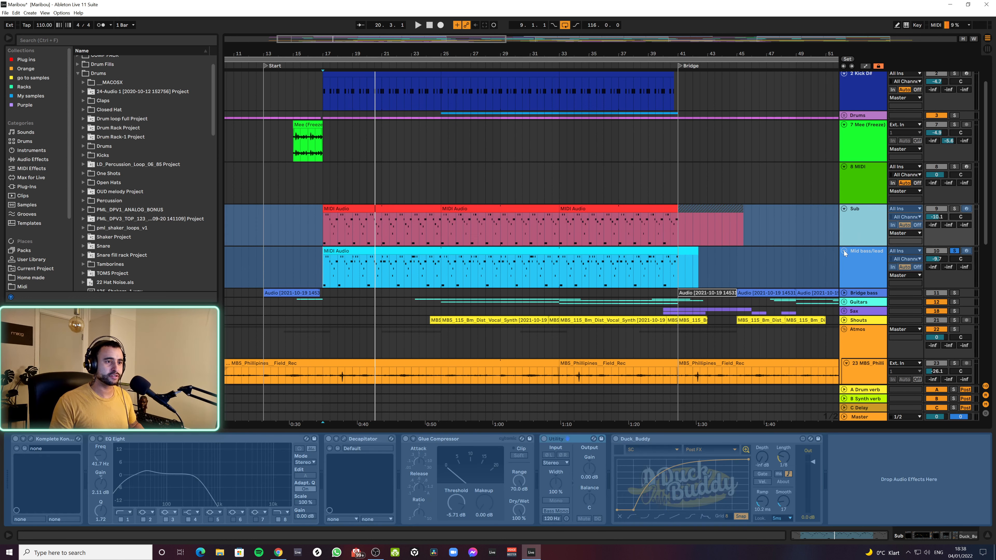
right_click(872, 268)
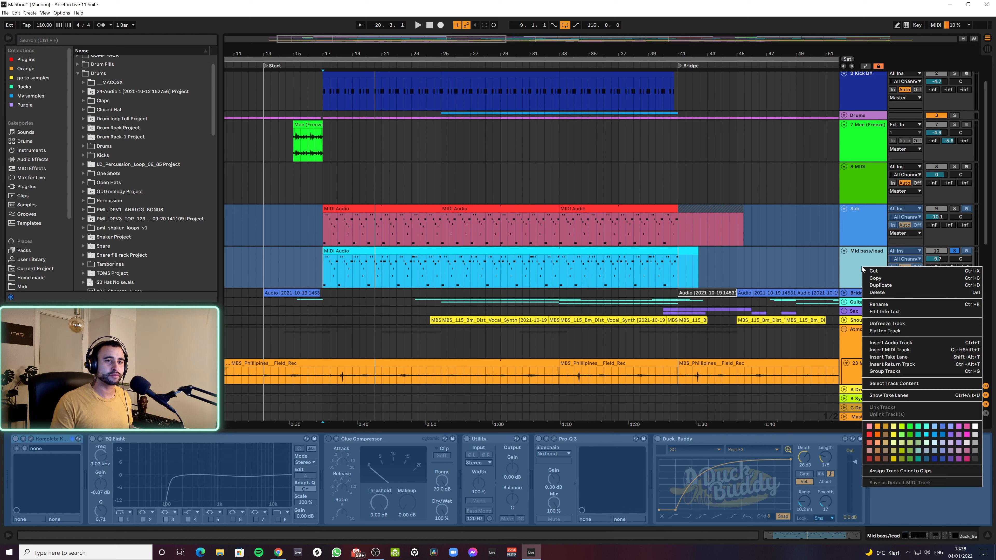
left_click(886, 323)
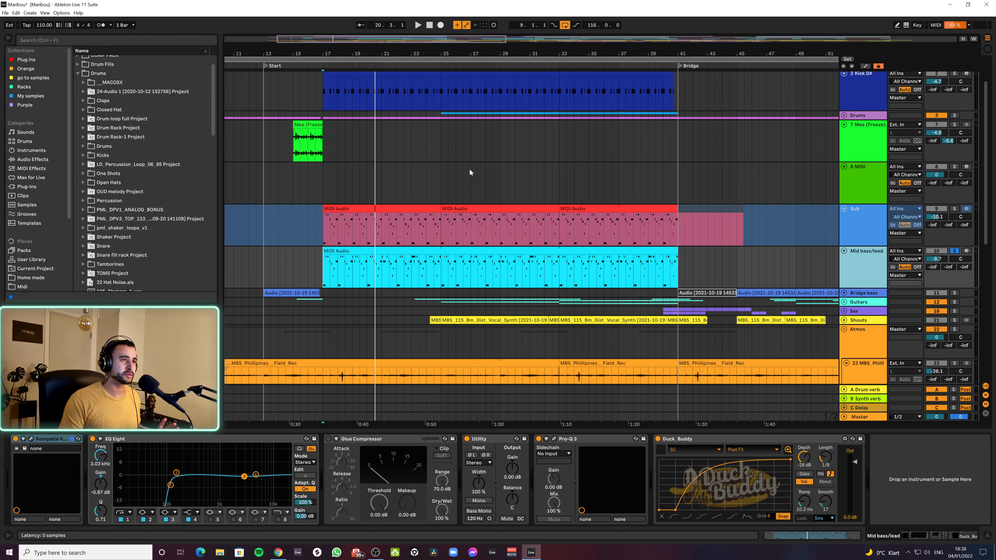
Step: Examine the Rickenbacker and Guitar Rig 6 effects rack in Mid bass/lead's Komplete Kontrol window, then close the window
key("ctrl+alt+p")
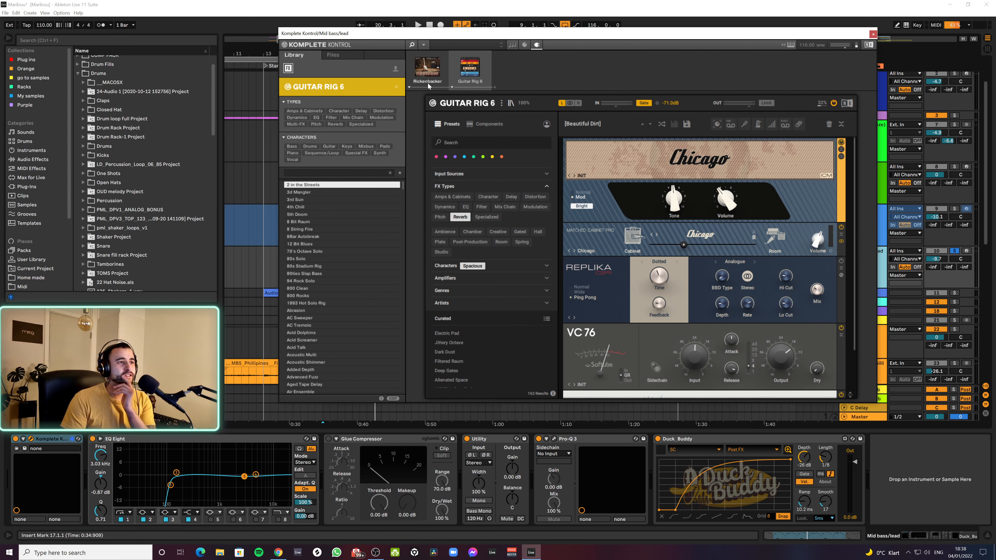
left_click(426, 68)
left_click(469, 68)
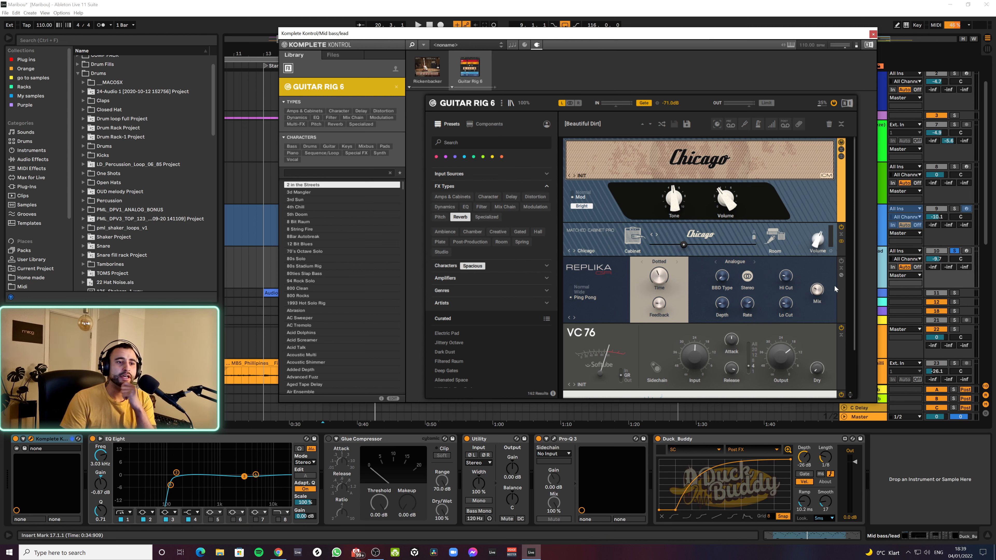
scroll(854, 161, "down", 3)
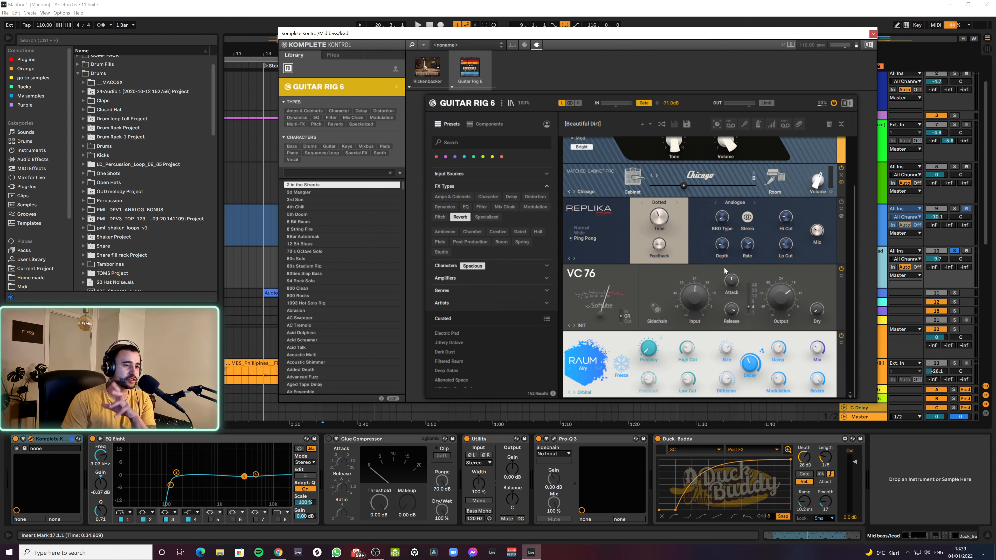
left_click(872, 34)
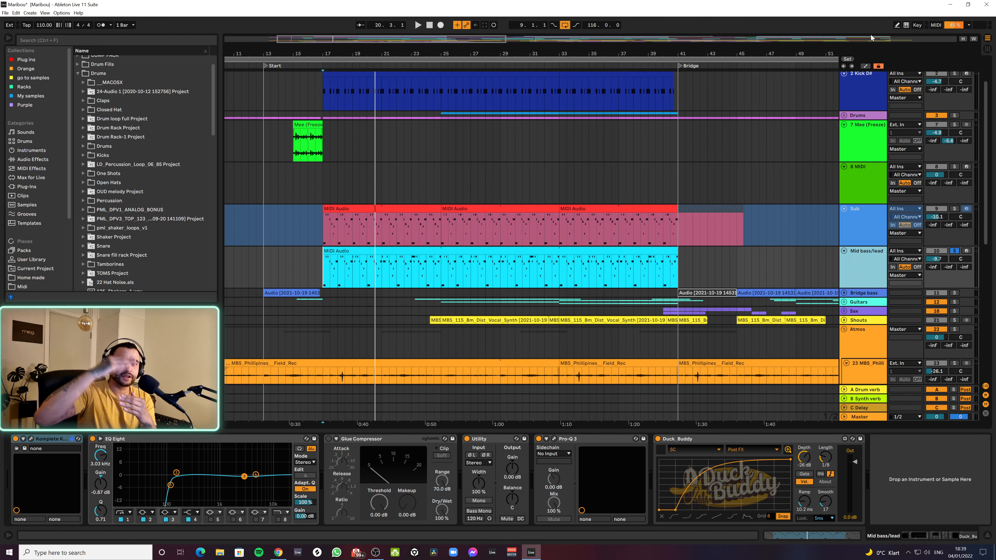
Step: Solo Sub together with Mid bass/lead and play both bass layers from bar 17
left_click(954, 209)
key("space")
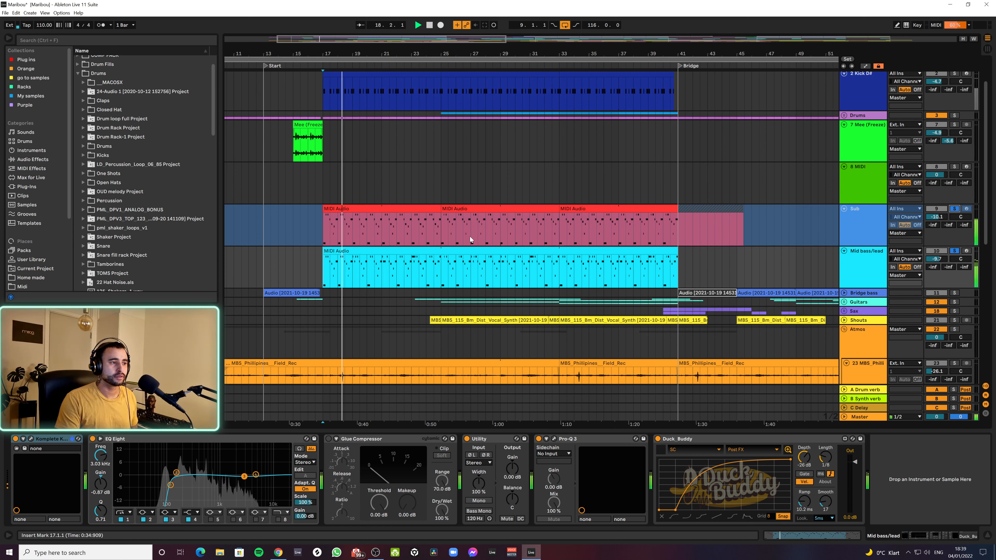
key("space")
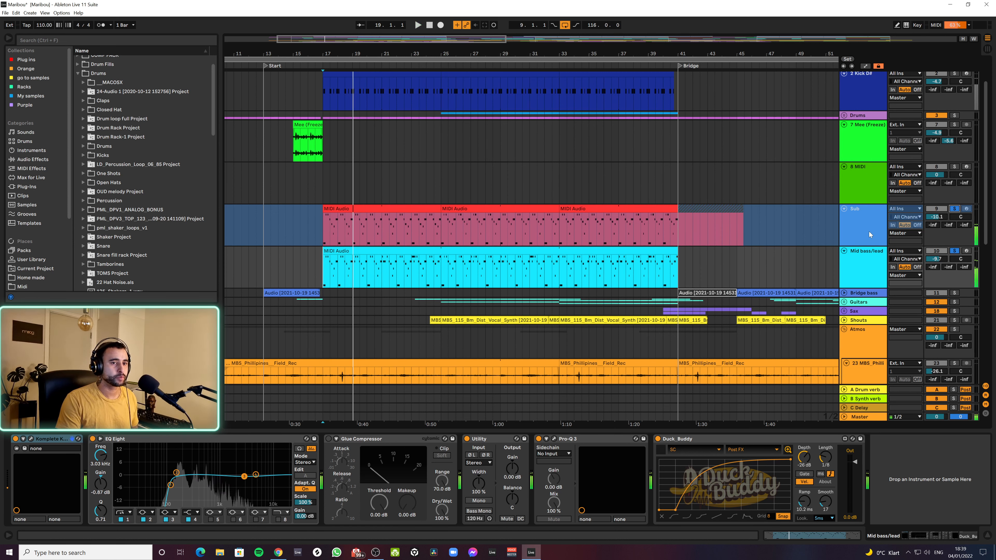
Step: Compare the EQ Eight curves on Sub and Mid bass/lead, and freeze Mid bass/lead again
left_click(869, 232)
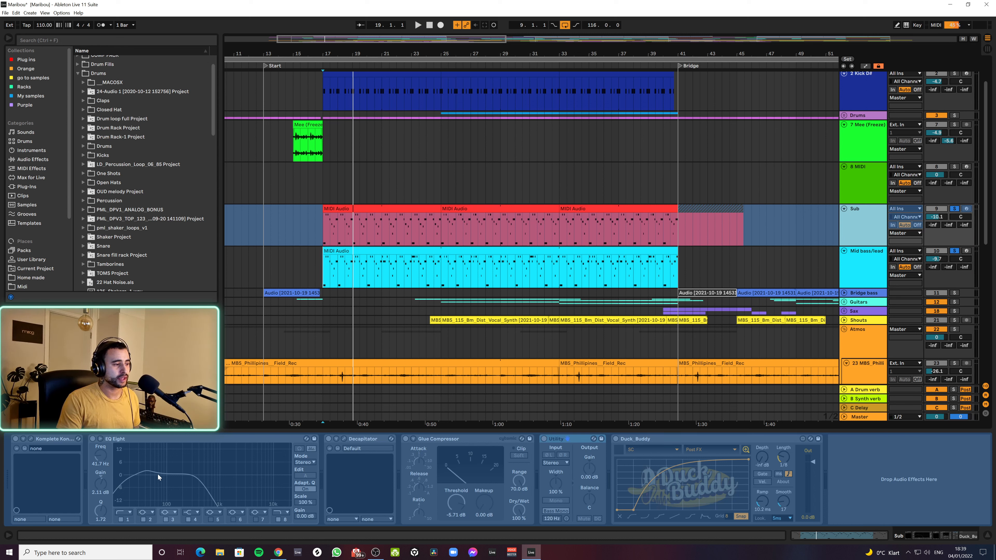
left_click(864, 269)
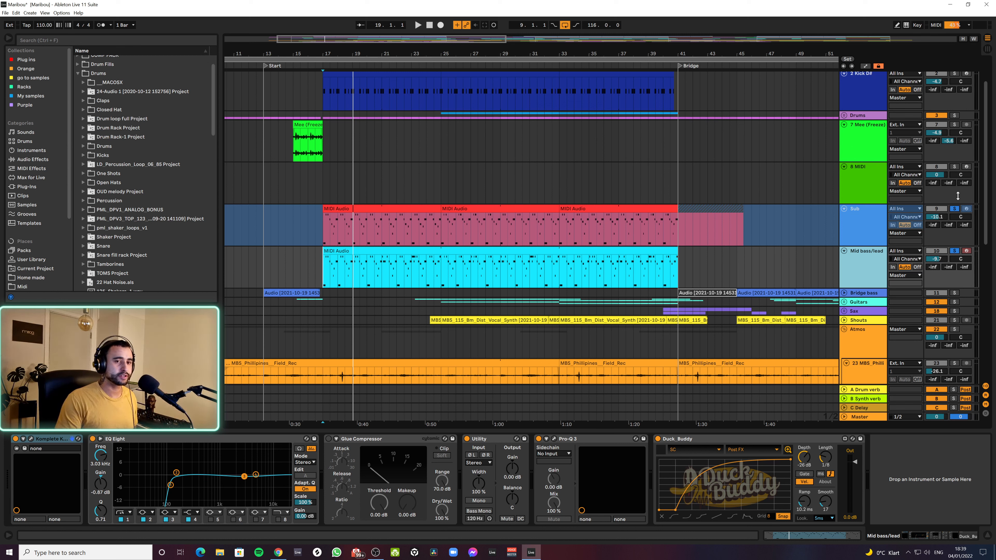
left_click(860, 264, "shift")
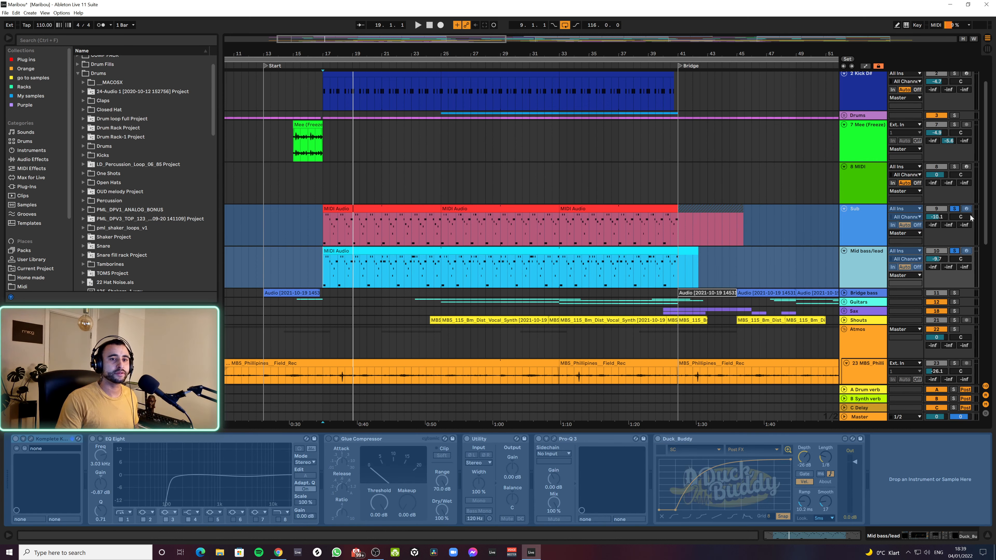
Step: Unsolo both bass tracks and delete the unused 8 MIDI track
left_click(870, 179)
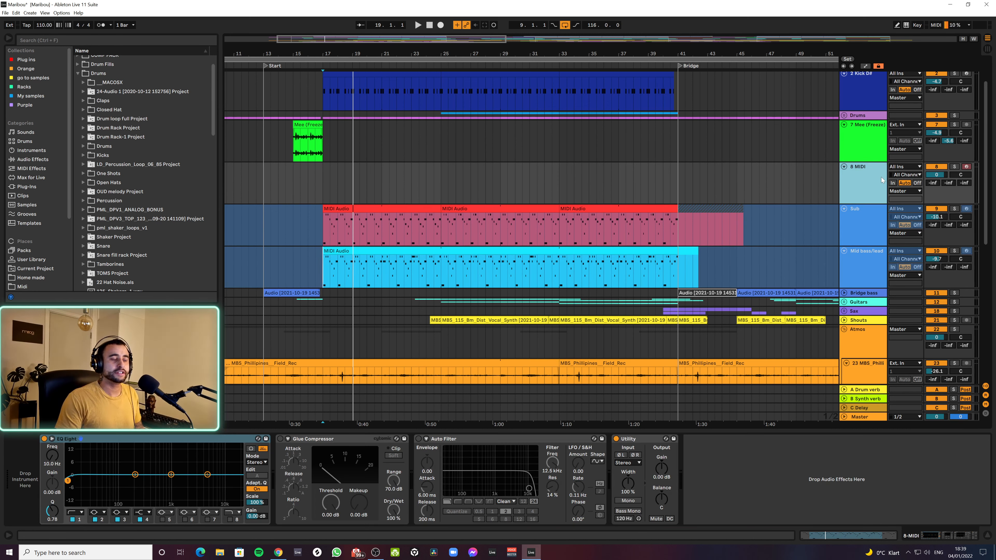
key("Delete")
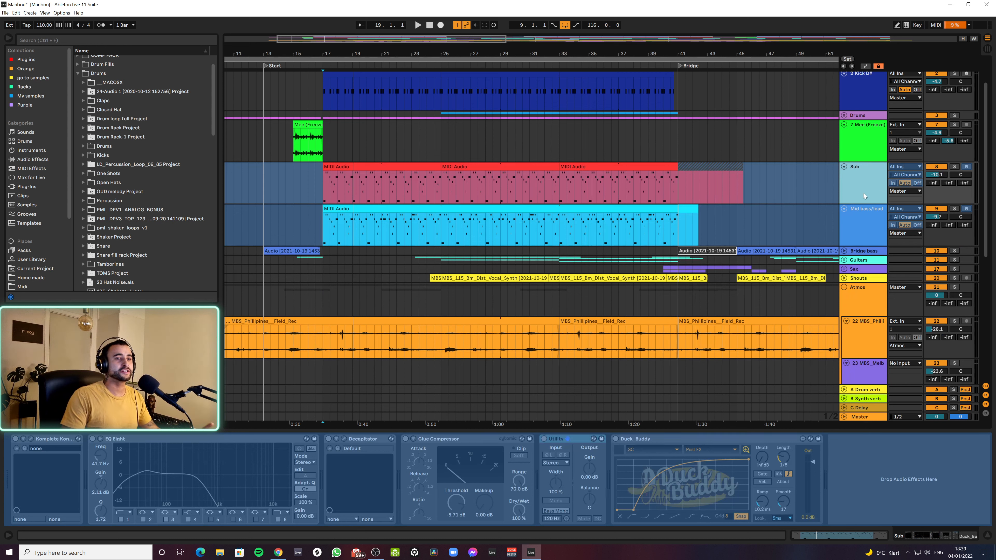
Step: Select bars 17 to 25 on Kick D#, solo the kick with Mid bass/lead, and play the section
left_click(862, 94)
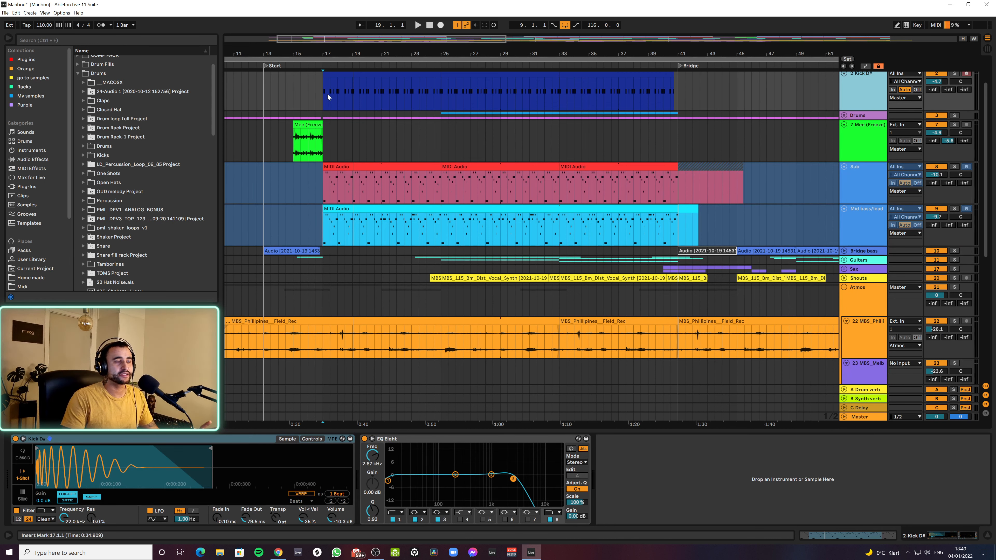
left_click(339, 74)
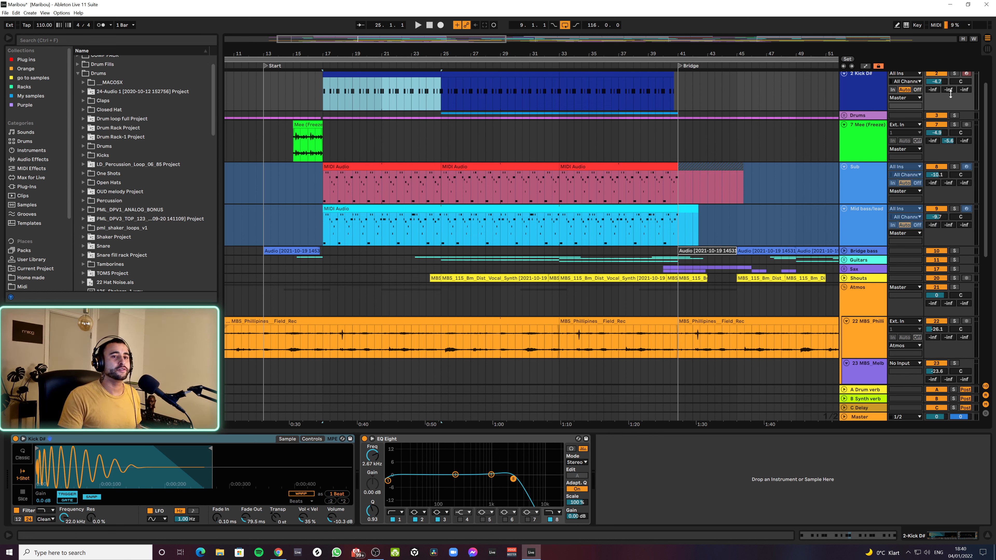
left_click(954, 74)
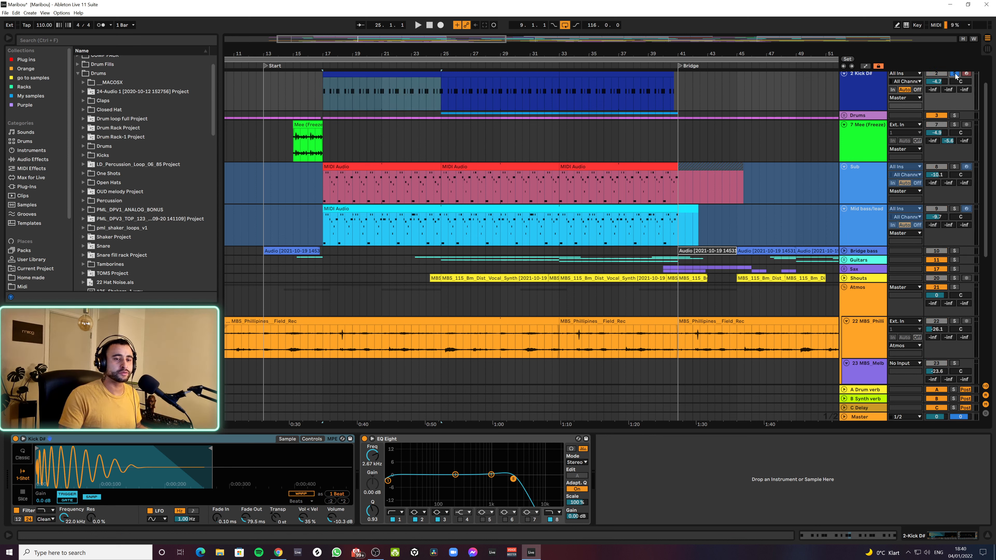
left_click(955, 210)
key("space")
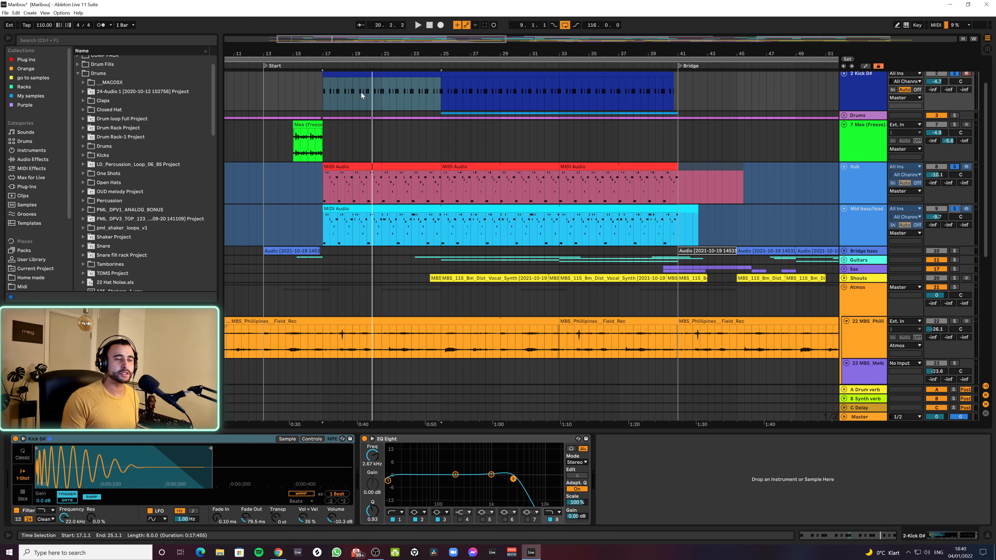
Step: Unsolo the kick and bass tracks and unfold the Guitars group
left_click(954, 73)
scroll(879, 169, "down", 4)
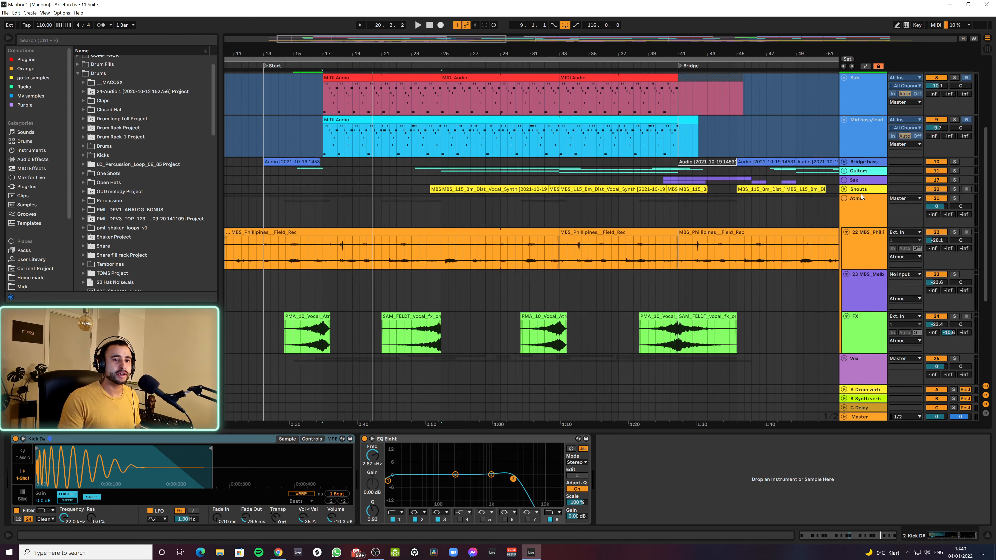
left_click(844, 149)
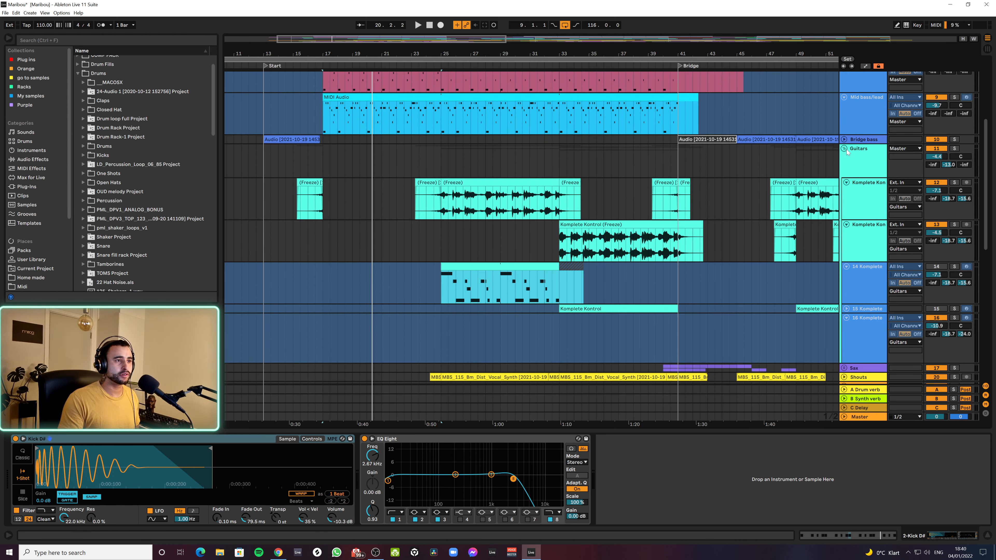
Step: Compare the device chains of the first frozen Komplete Kontrol guitar track and Mid bass/lead, and place the playback start at bar 25
left_click(858, 203)
left_click(457, 213)
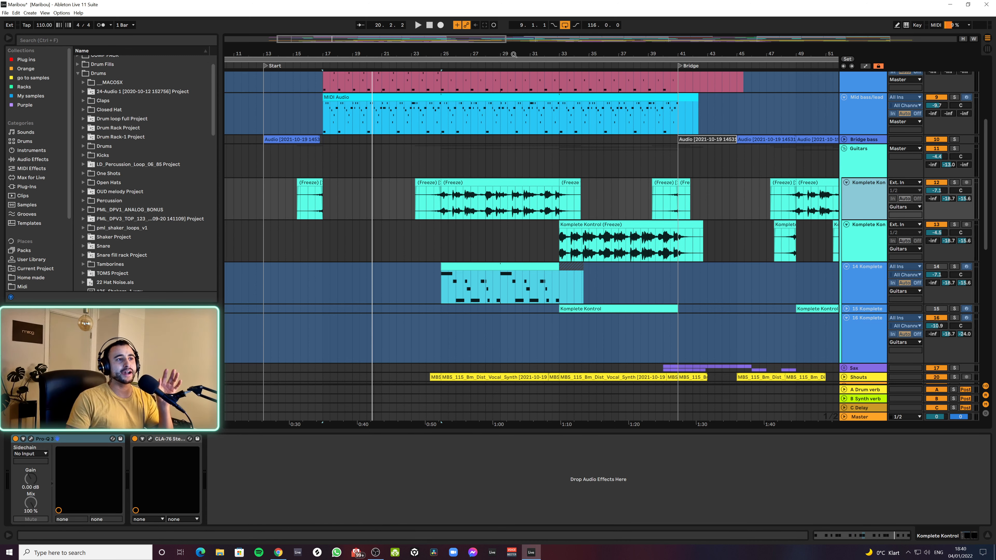
left_click_drag(514, 55, 481, 52)
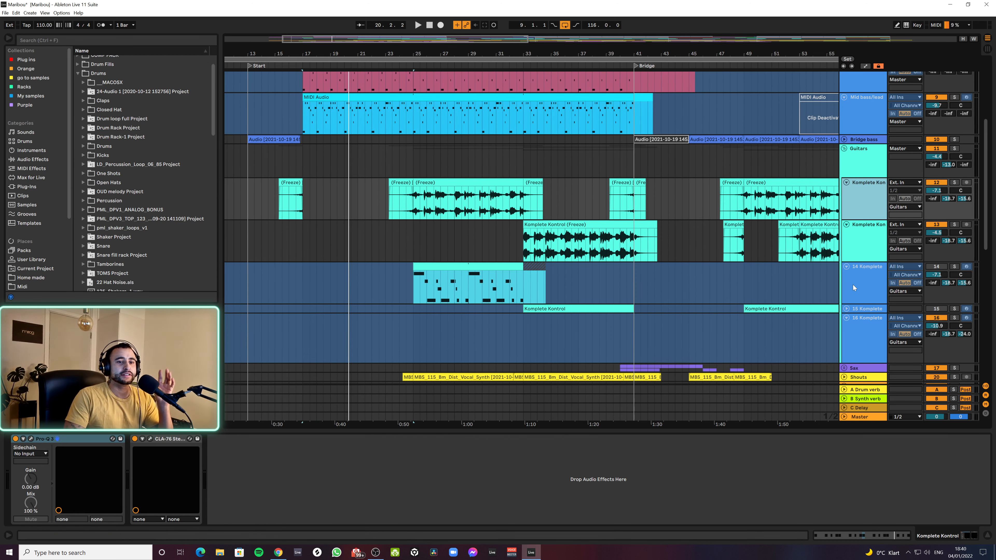
left_click(859, 115)
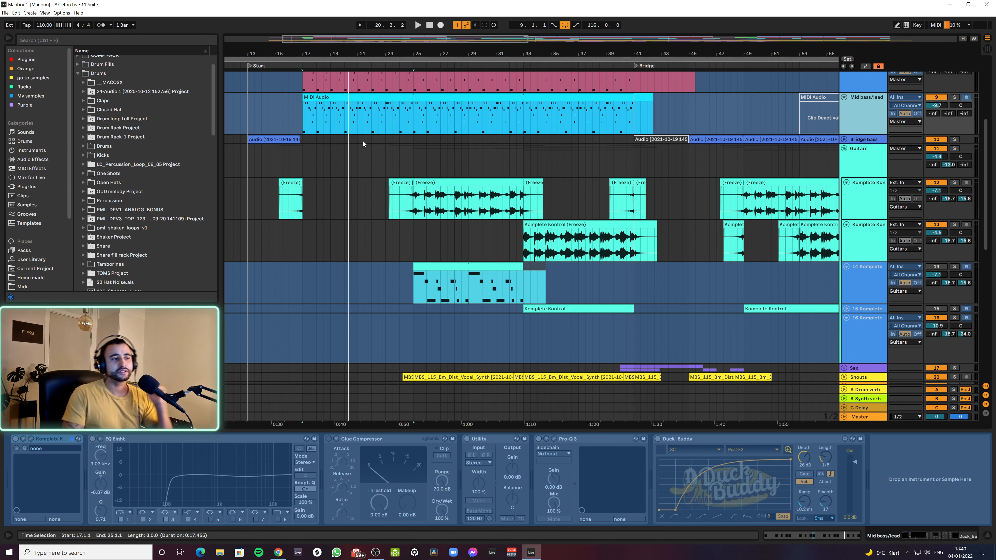
left_click(414, 208)
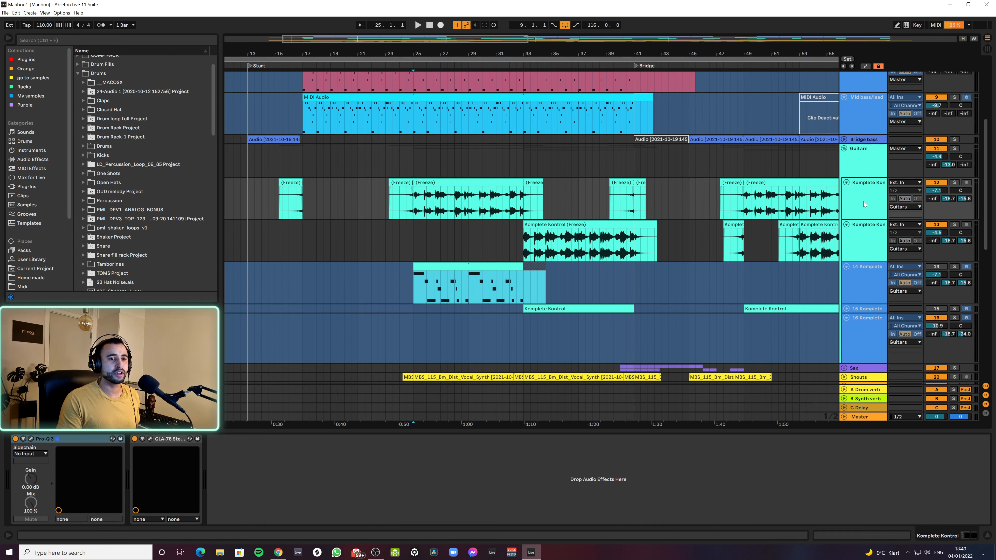
Step: Unfreeze the 14-Komplete Kontrol track and view its Diva synth patch BS Pluckers
left_click(860, 286)
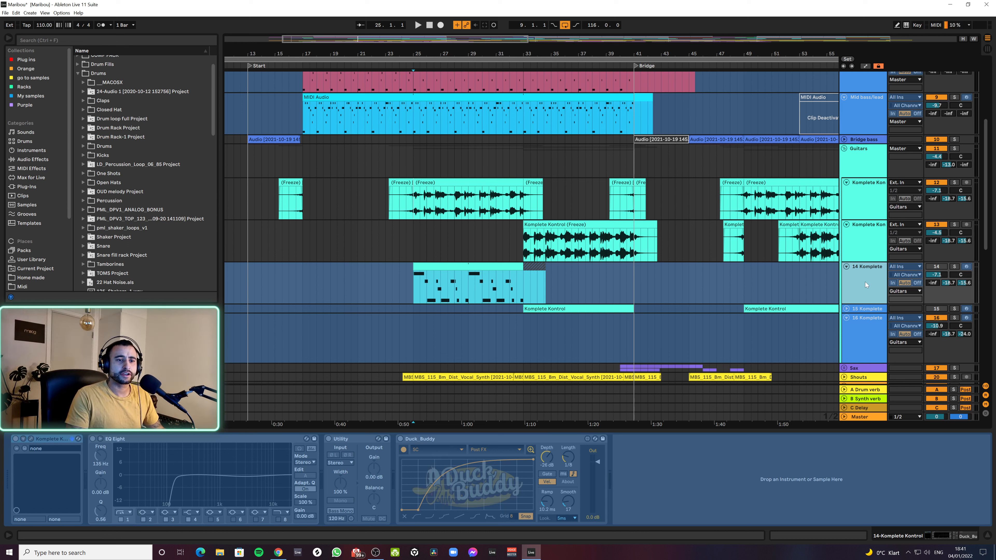
right_click(856, 283)
left_click(886, 341)
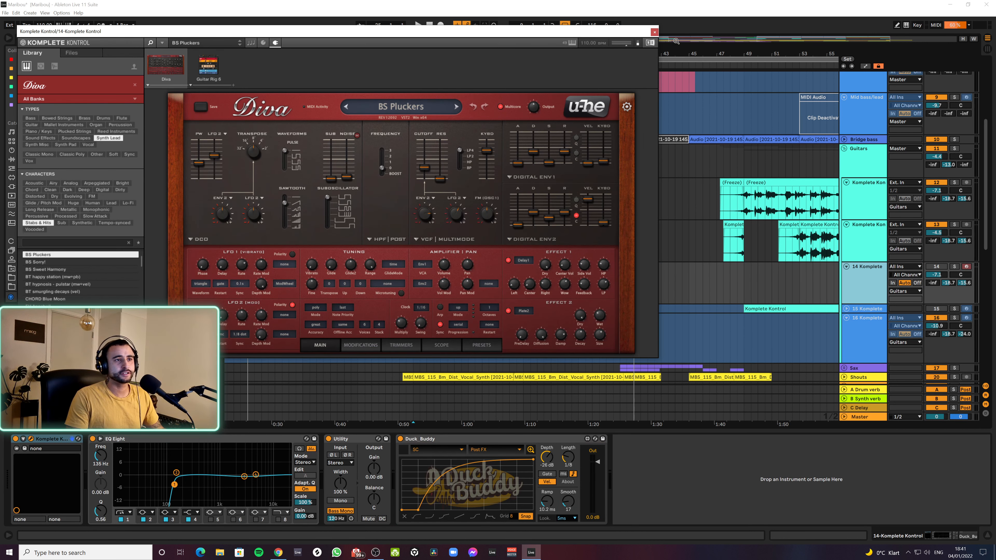
key("ctrl+alt+p")
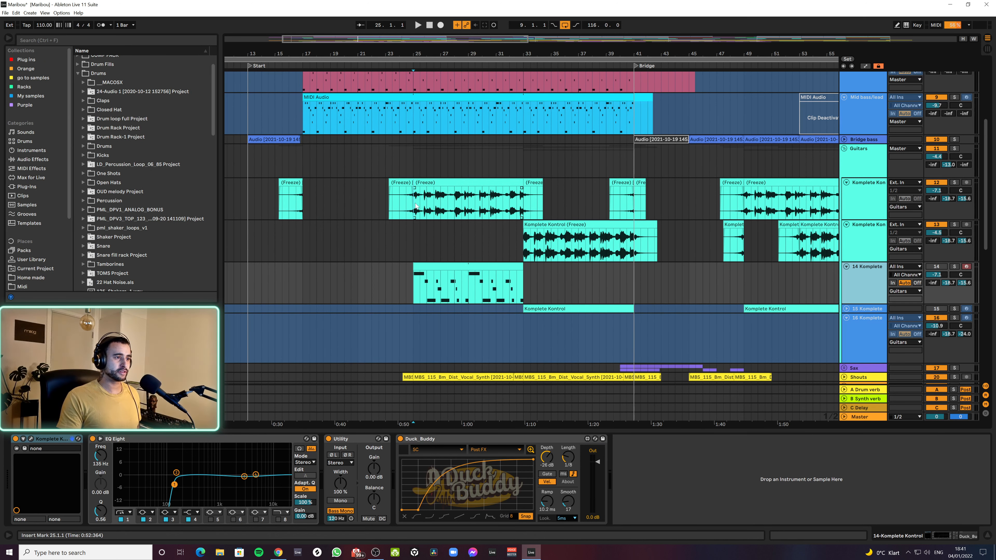
Step: Solo the first frozen Komplete Kontrol guitar track and play it from bar 25
key("space")
left_click(532, 226)
left_click(560, 233)
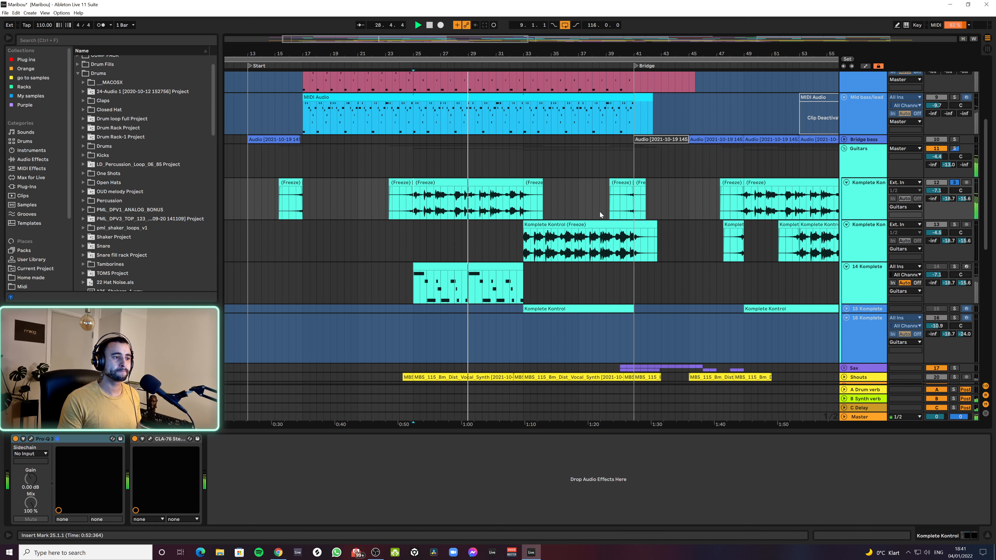
key("space")
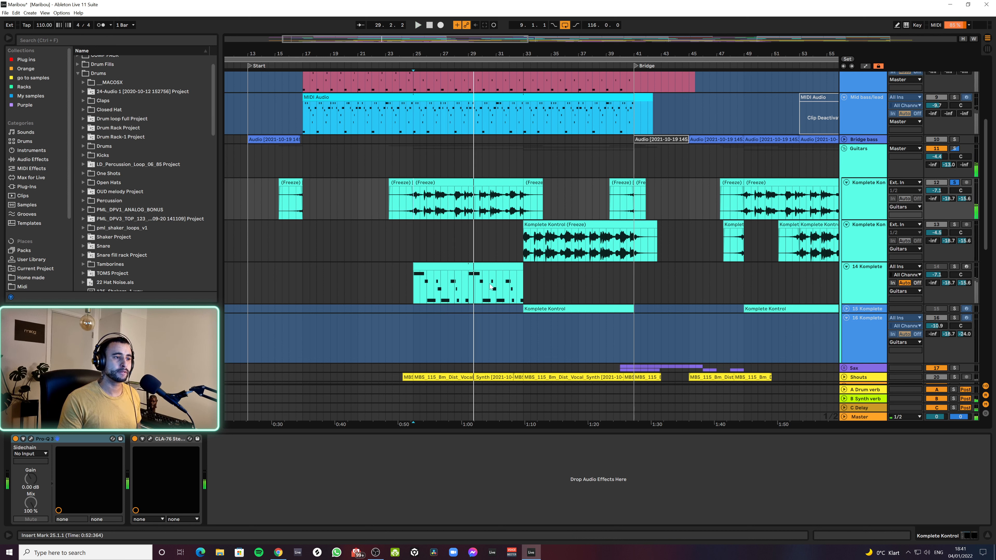
Step: Examine the MIDI notes in the 14-Komplete Kontrol clip at bars 25 to 33 and close the note editor
left_click(453, 269)
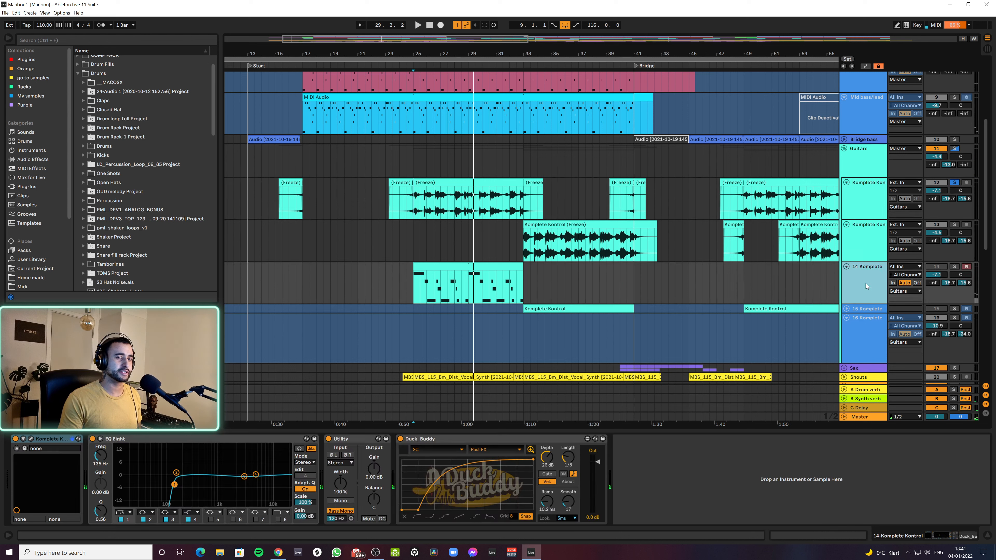
double_click(454, 269)
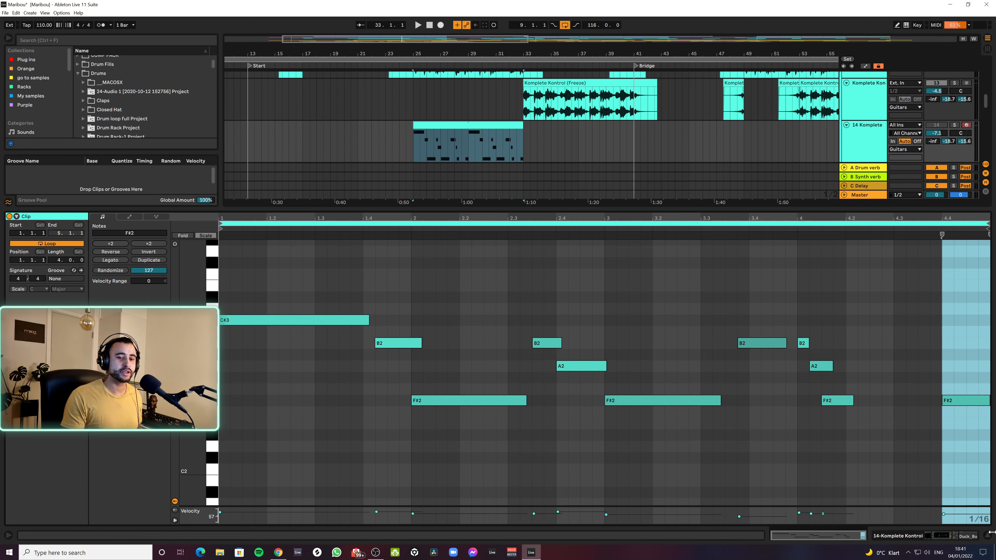
left_click(984, 538)
scroll(476, 157, "up", 6)
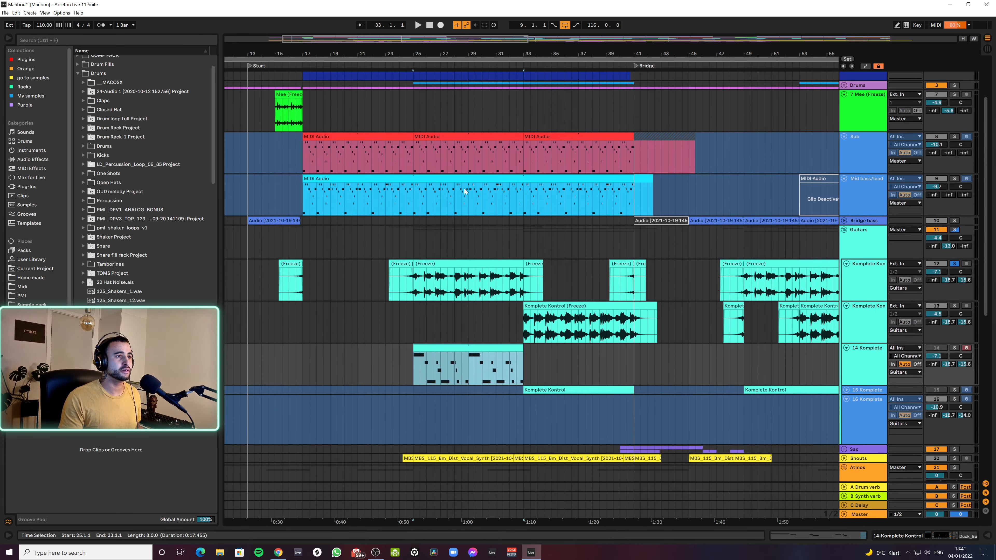
Step: Show the effects on the first frozen Komplete Kontrol guitar track and unsolo it
scroll(445, 337, "down", 2)
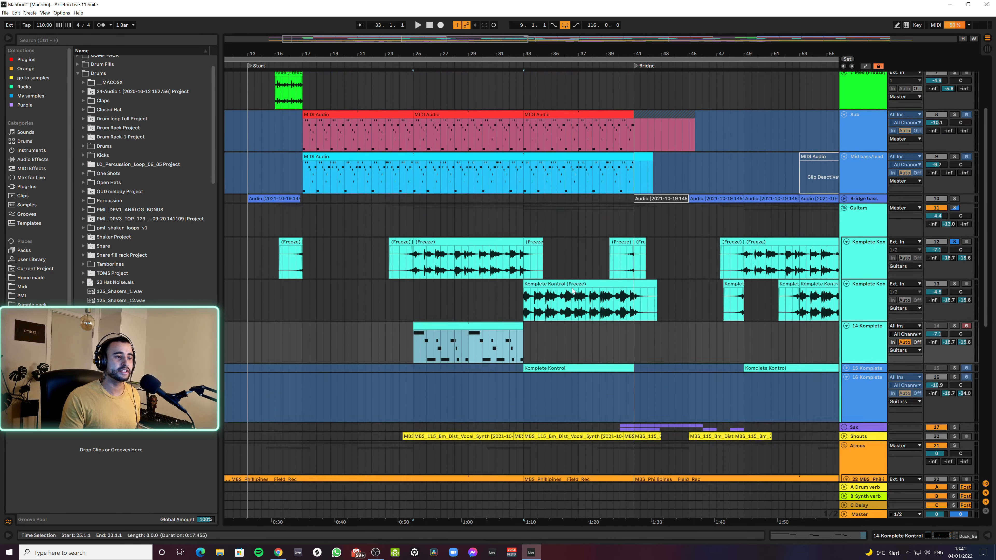
left_click(859, 235)
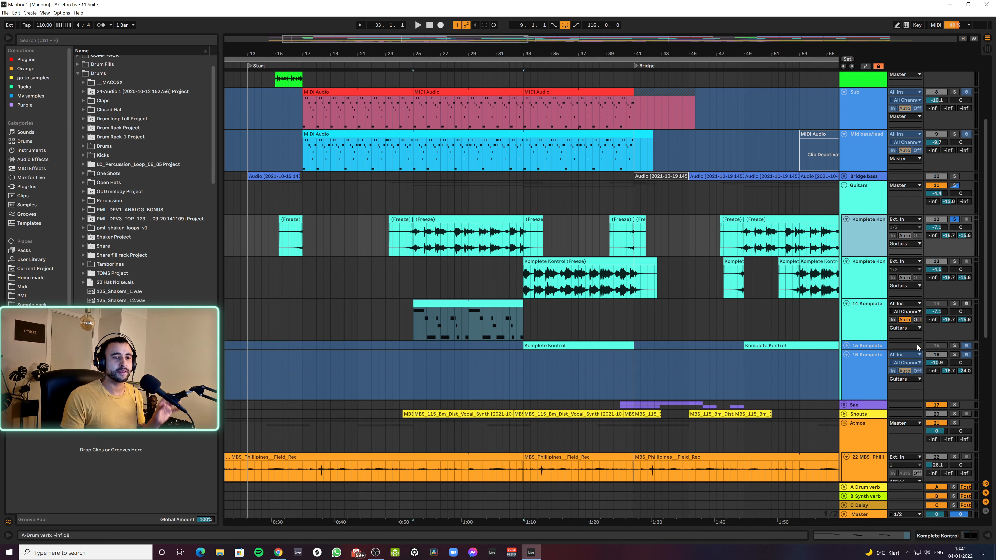
left_click(952, 538)
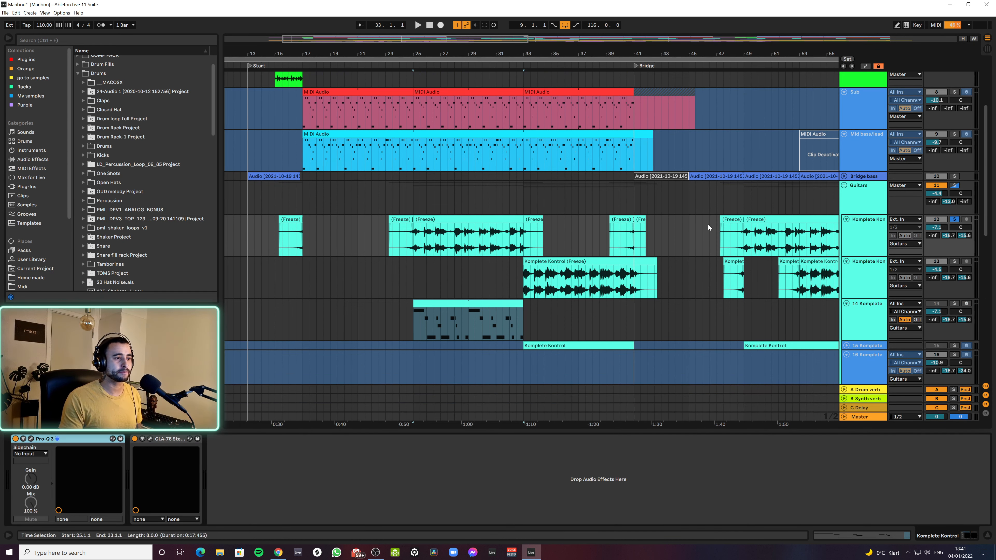
scroll(891, 313, "down", 2)
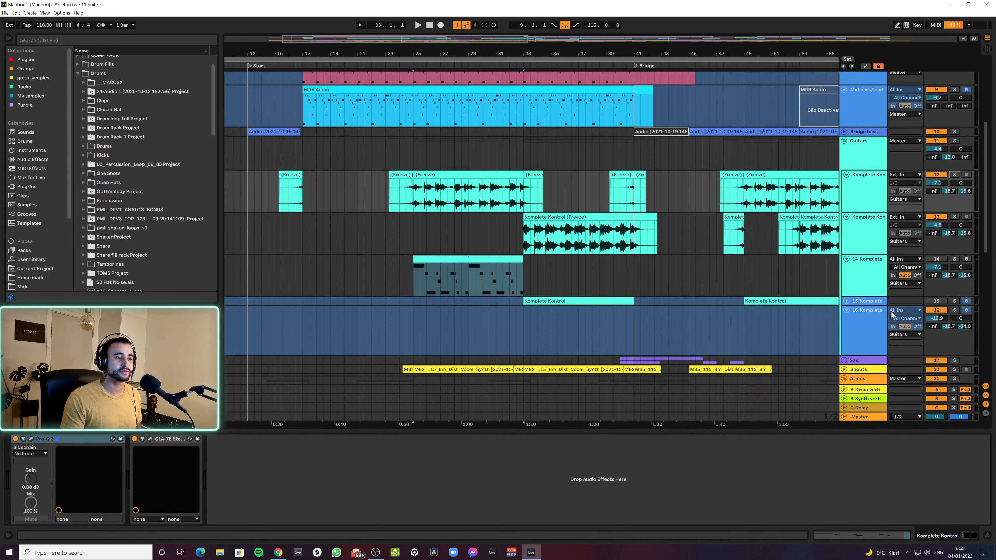
Step: Solo the 14-Komplete Kontrol track and play its clip from bar 25
left_click(865, 287)
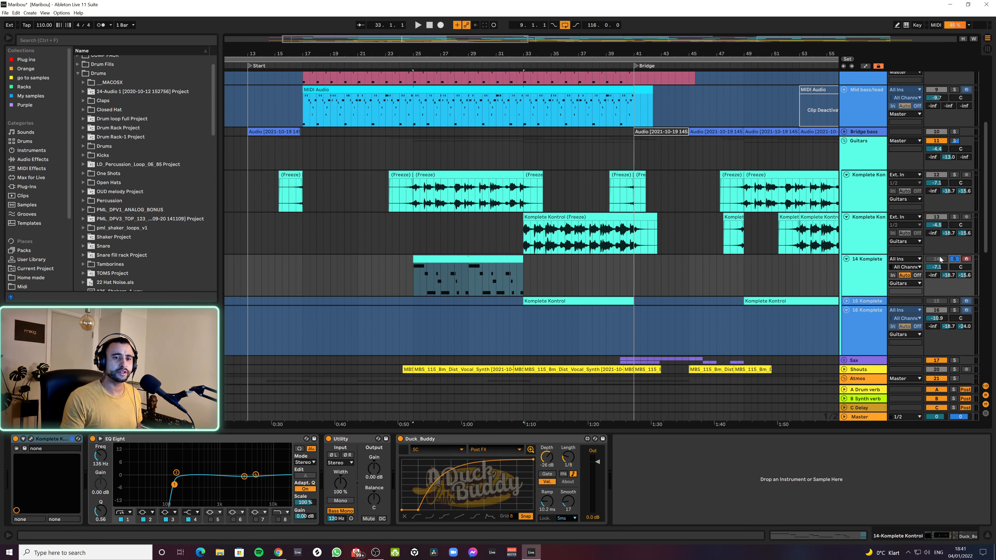
left_click(414, 277)
key("space")
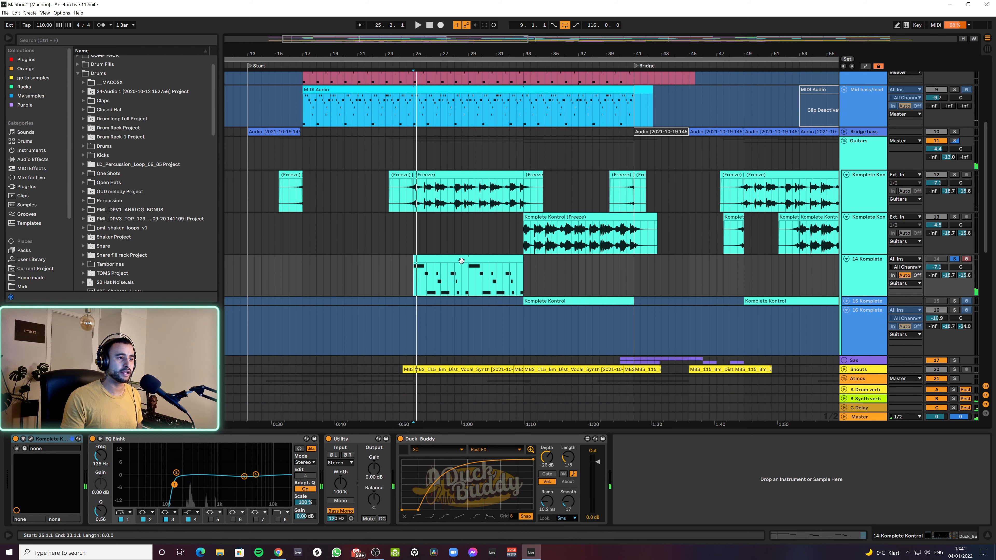
left_click(447, 287)
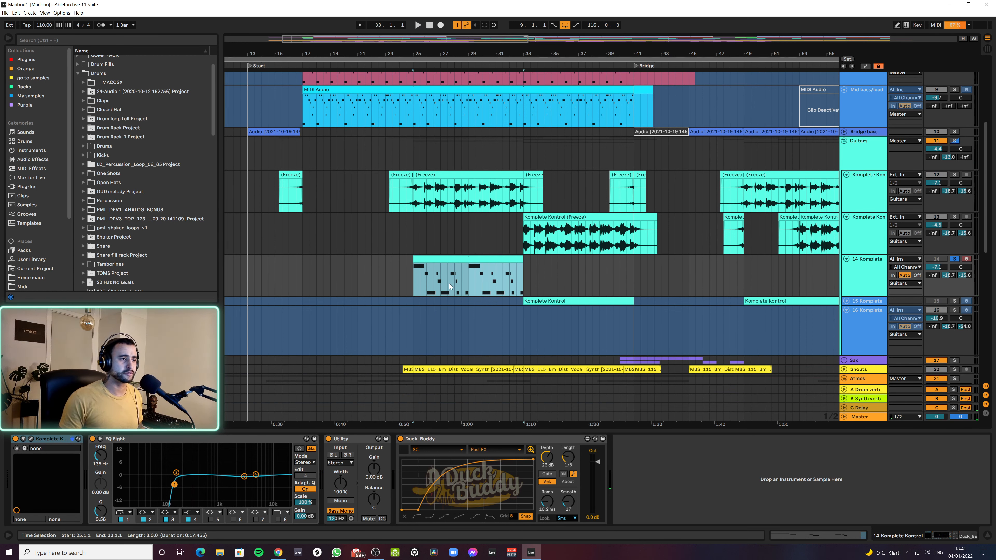
Step: Transpose all notes in the 14-Komplete Kontrol clip at bar 25 up one octave and play it
double_click(452, 272)
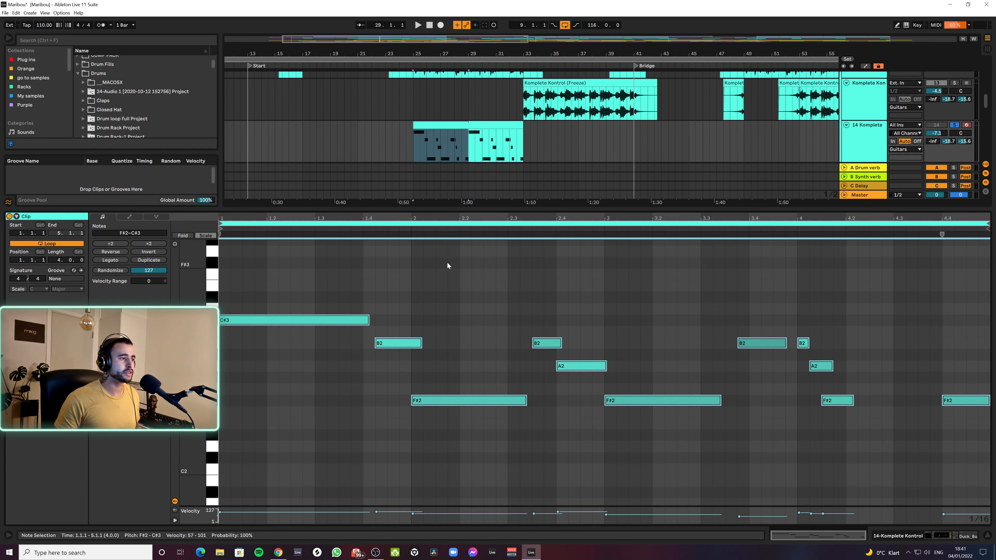
key("space")
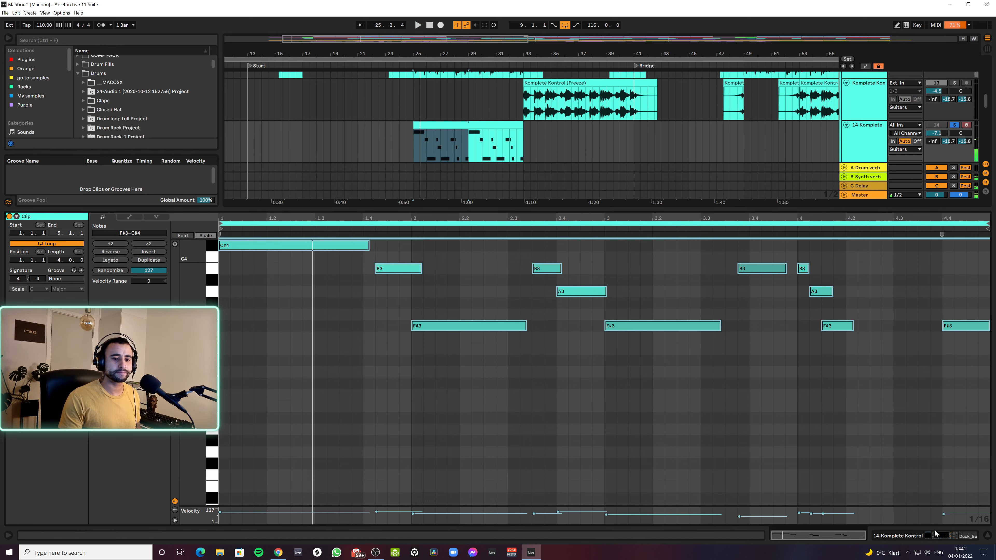
Step: Open the Komplete Kontrol plug-in of track 14 and show its Guitar Rig 6 effects rack
key("shift+Tab")
left_click(31, 439)
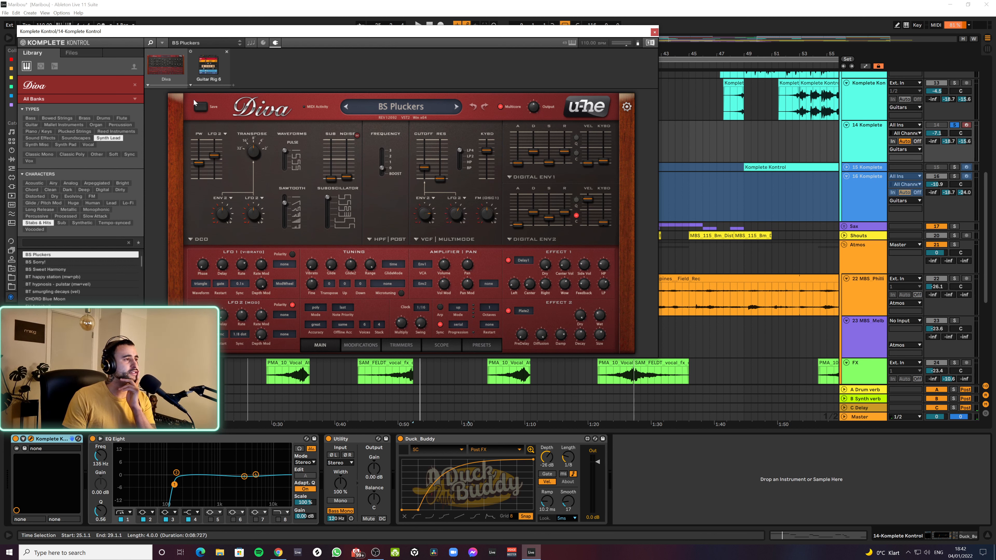
left_click(208, 66)
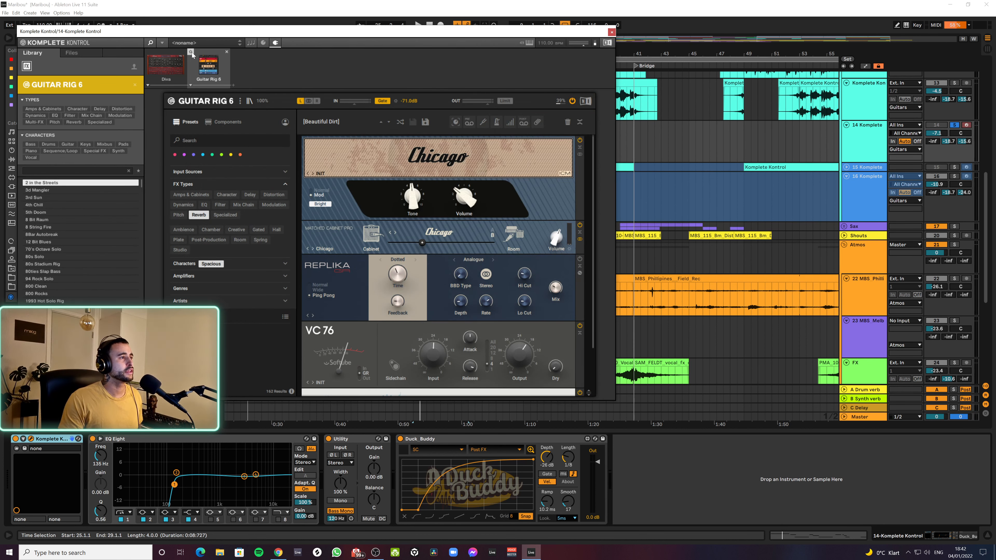
Step: Play the part with Guitar Rig 6 bypassed, and review the re-enabled rack down to Raum before closing the plug-in
key("space")
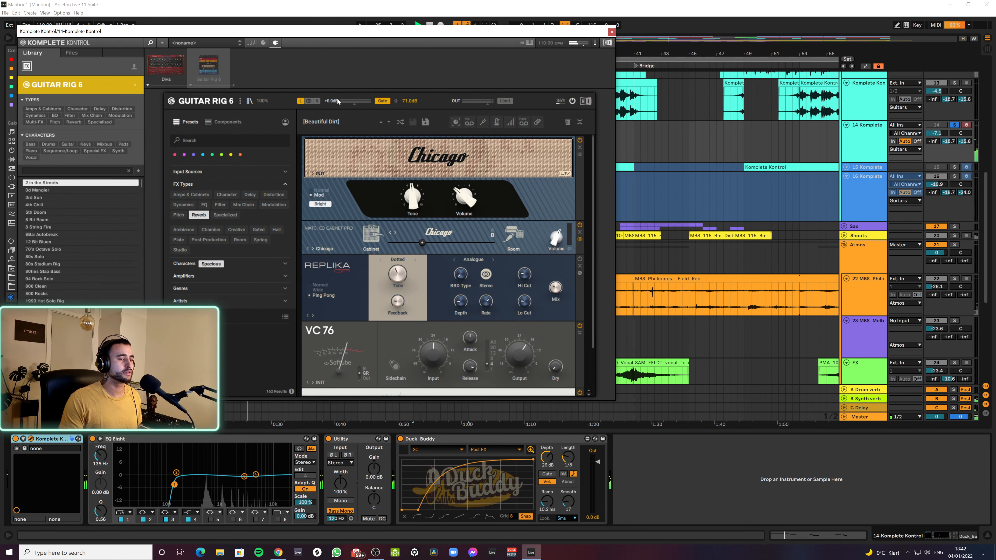
key("space")
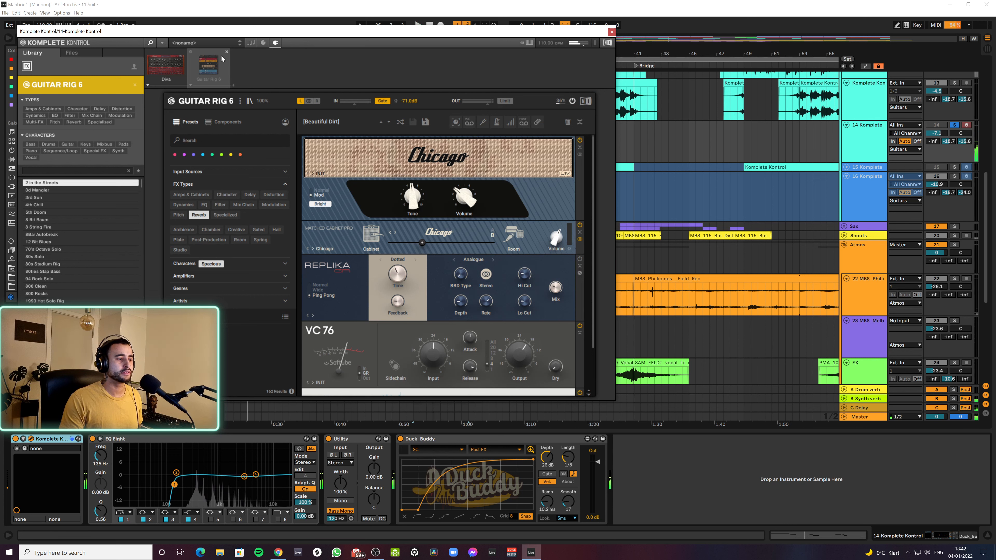
left_click(190, 51)
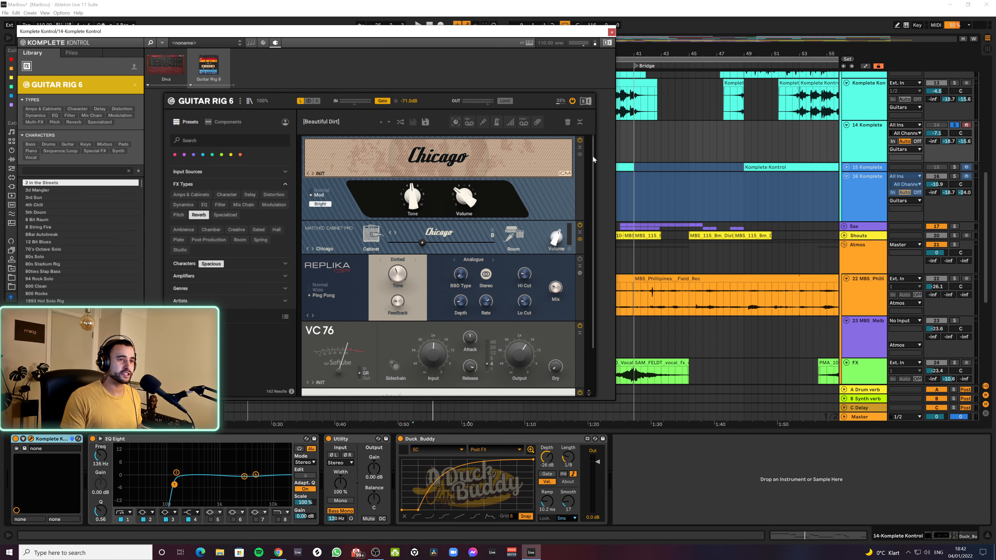
left_click_drag(592, 157, 594, 209)
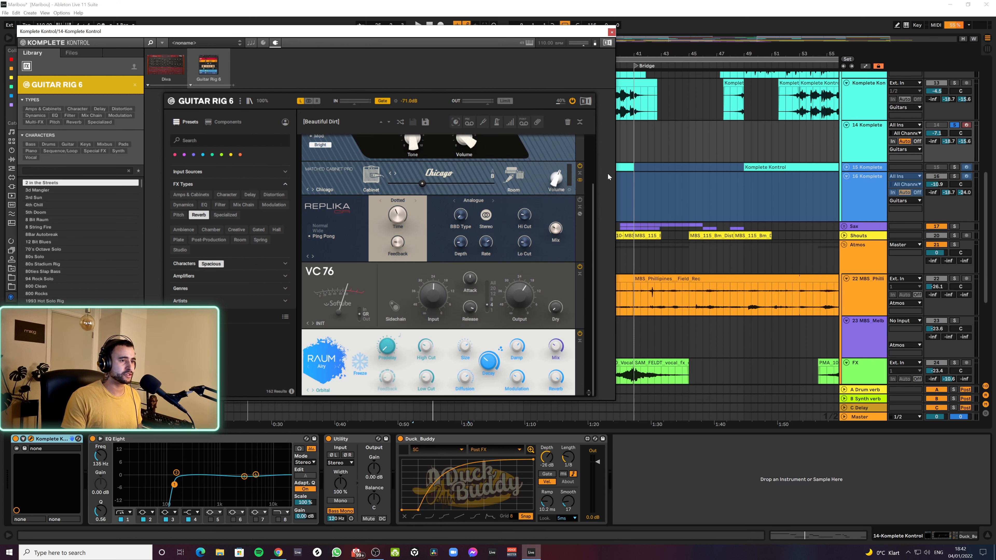
left_click(611, 33)
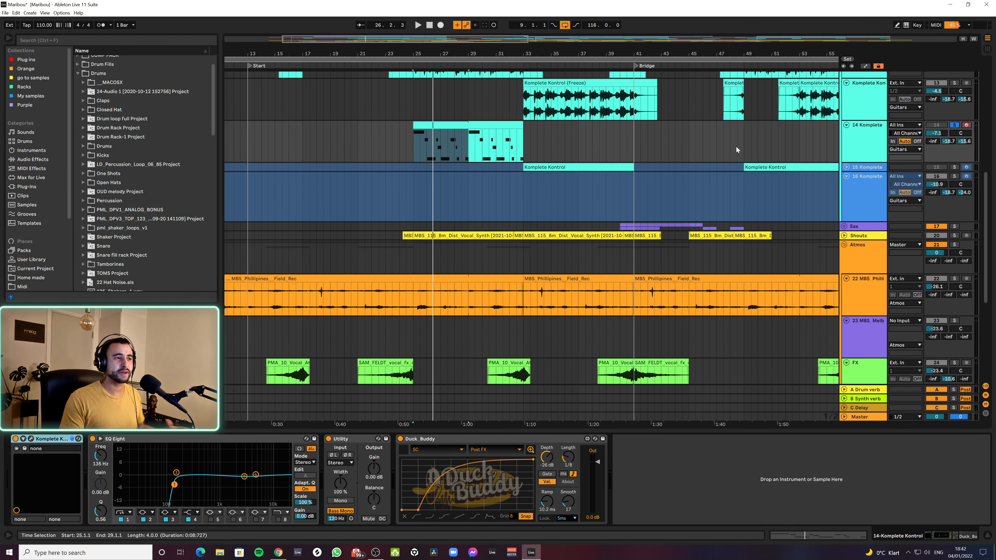
Step: Unsolo the 14-Komplete Kontrol track and freeze it again
left_click(417, 149)
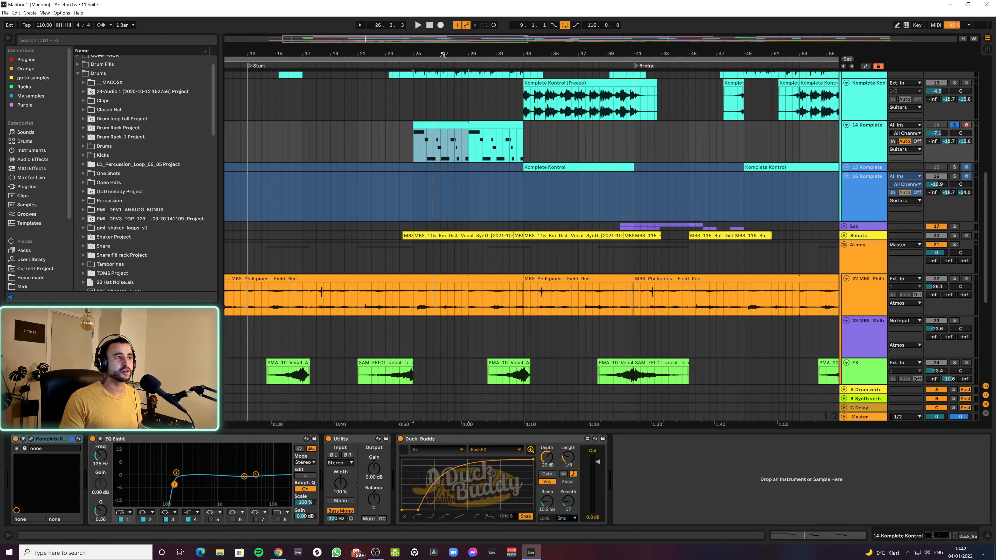
left_click_drag(416, 54, 395, 39)
scroll(588, 196, "up", 3)
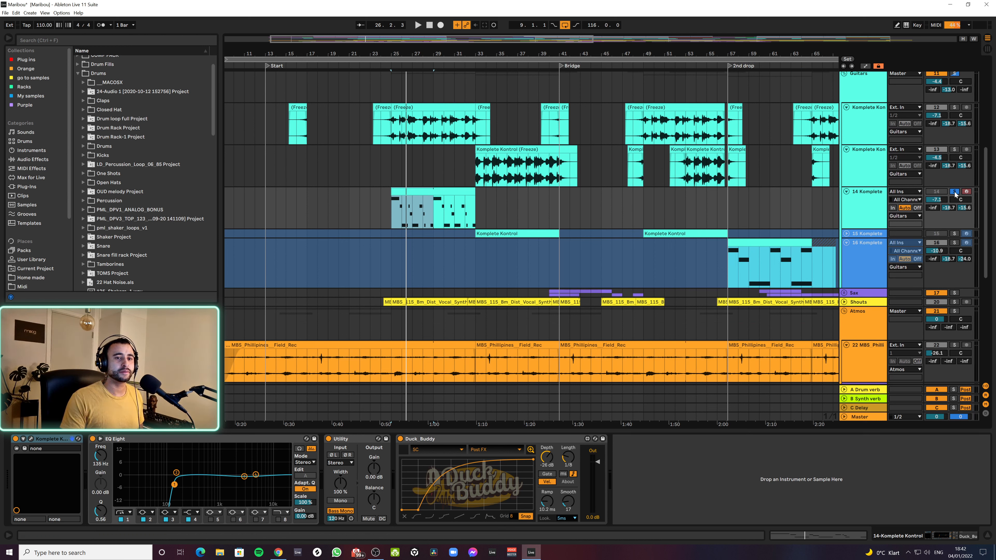
left_click(955, 192)
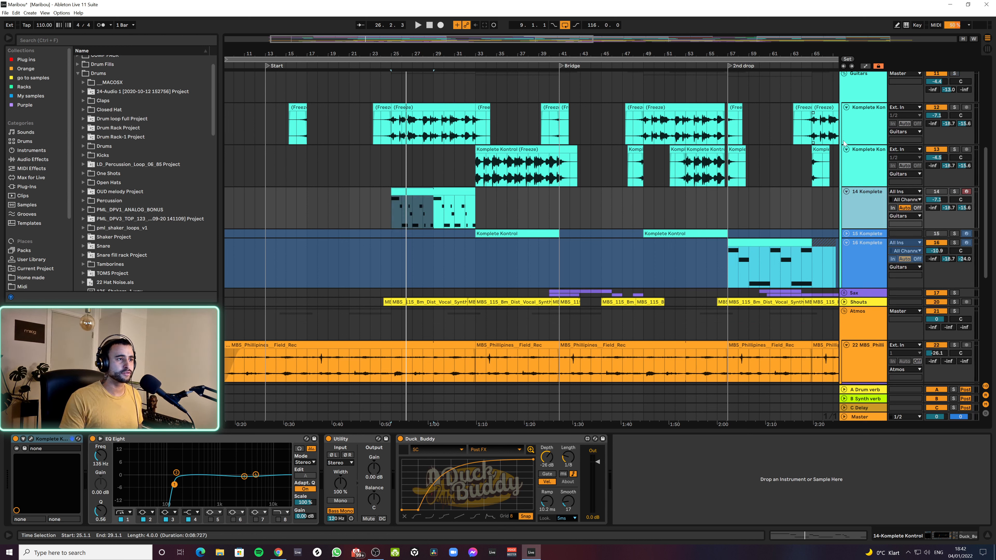
left_click(873, 214)
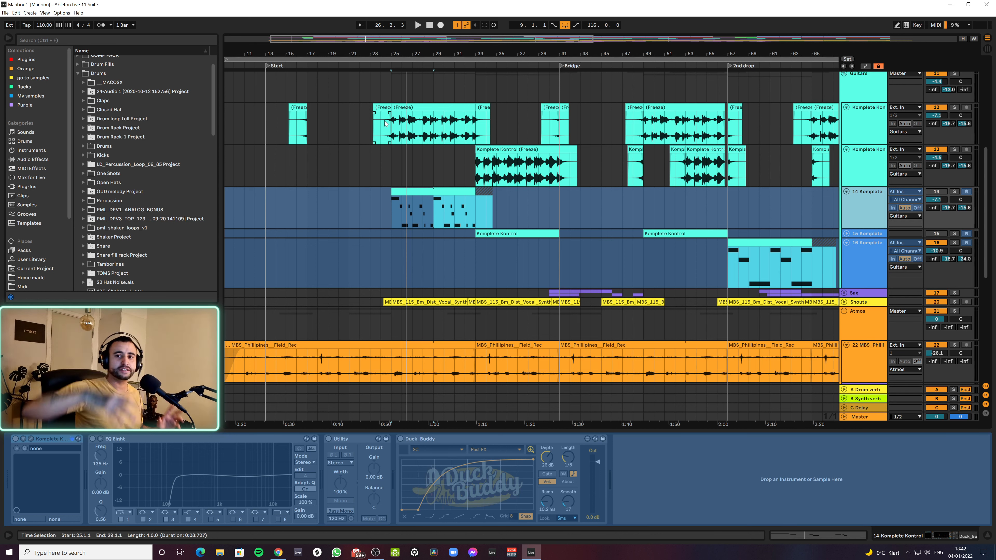
Step: Solo the second frozen Komplete Kontrol guitar track and play it from bar 33 towards the Bridge
left_click(474, 170)
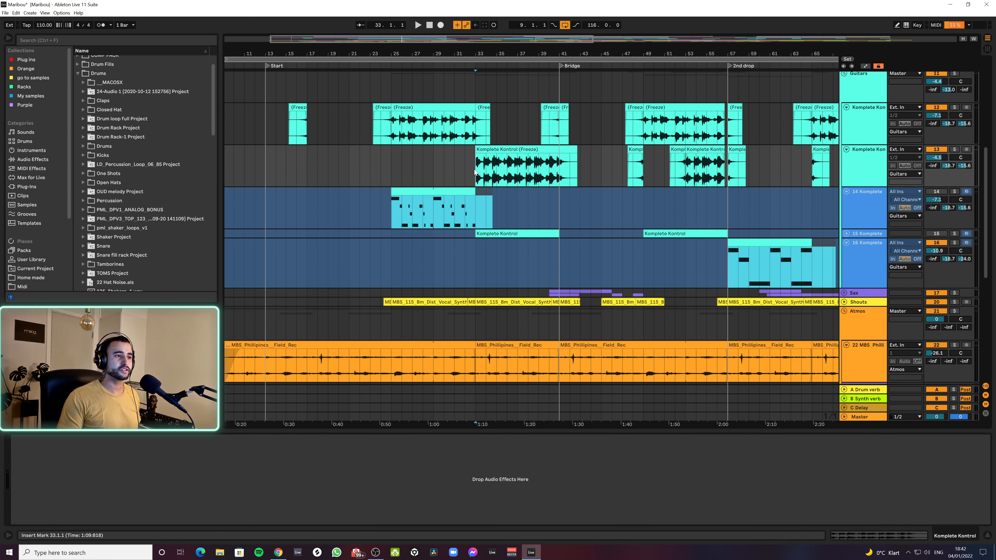
key("space")
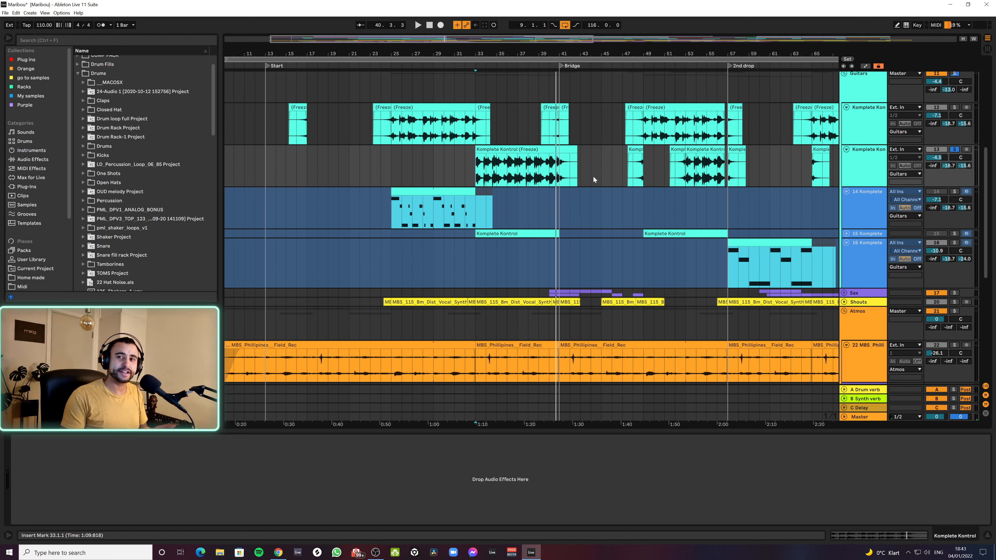
key("minus")
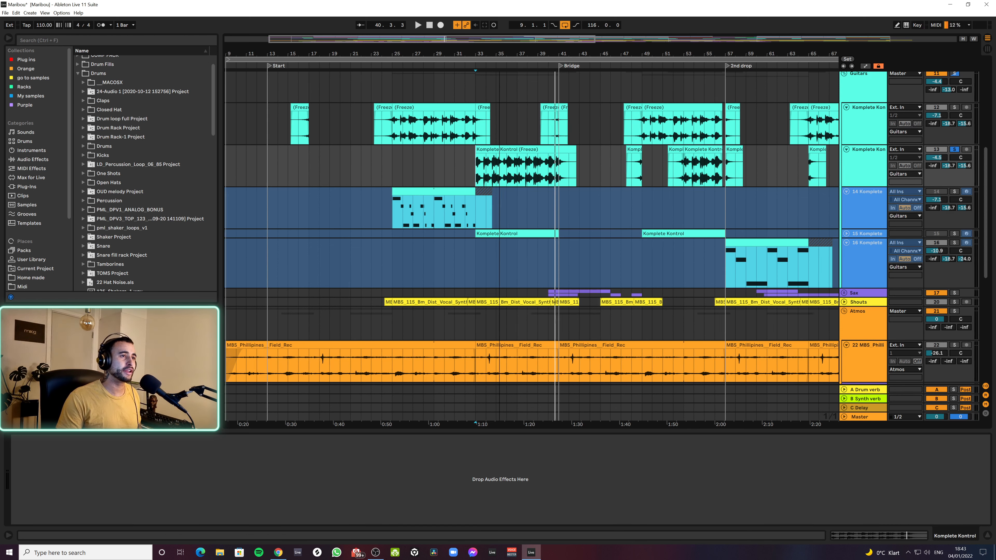
Step: Unsolo the second frozen Komplete Kontrol guitar track and show the effects of the Guitars group
left_click(954, 149)
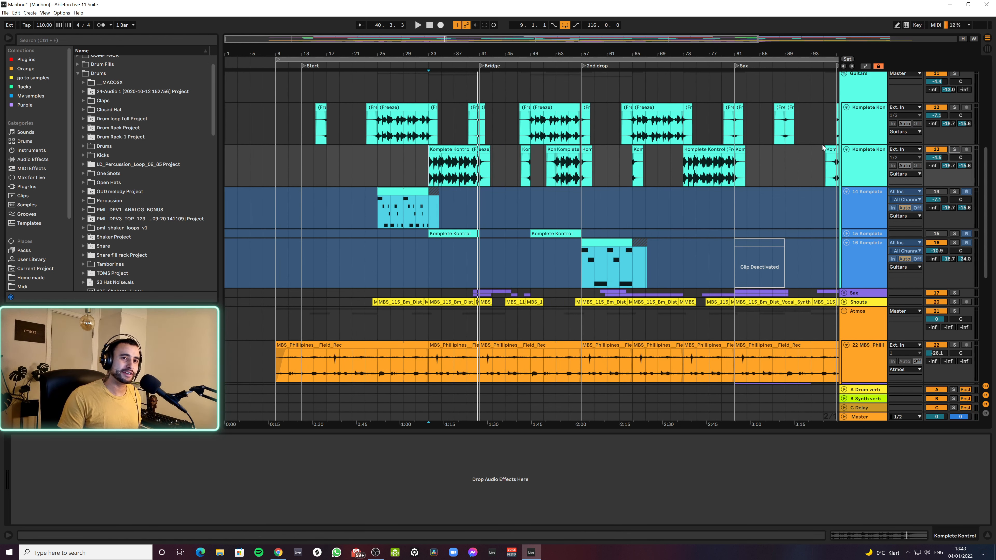
scroll(843, 150, "up", 3)
left_click(867, 156)
scroll(867, 157, "down", 3)
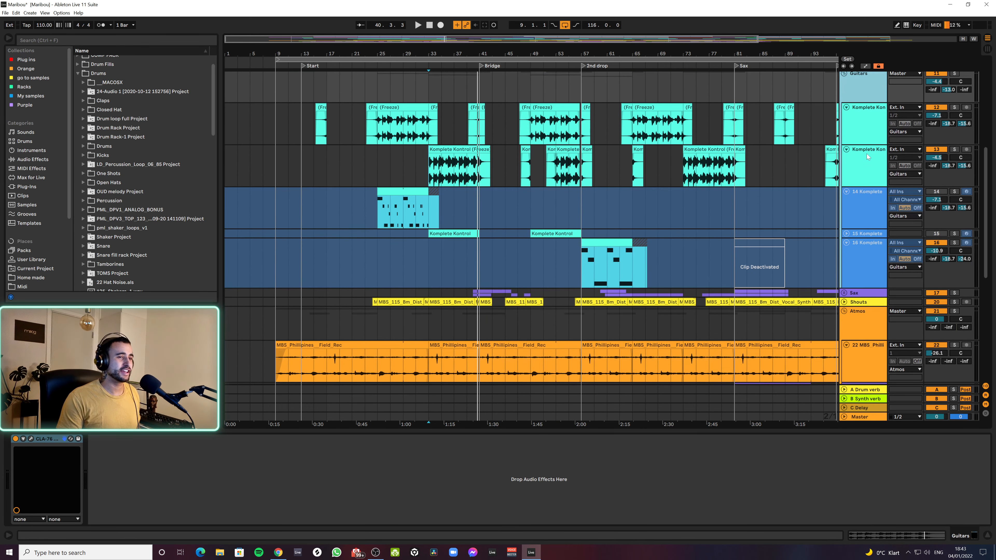
Step: Open the CLA-76 compressor of the first frozen Komplete Kontrol guitar track, examine its settings and close it
left_click(866, 125)
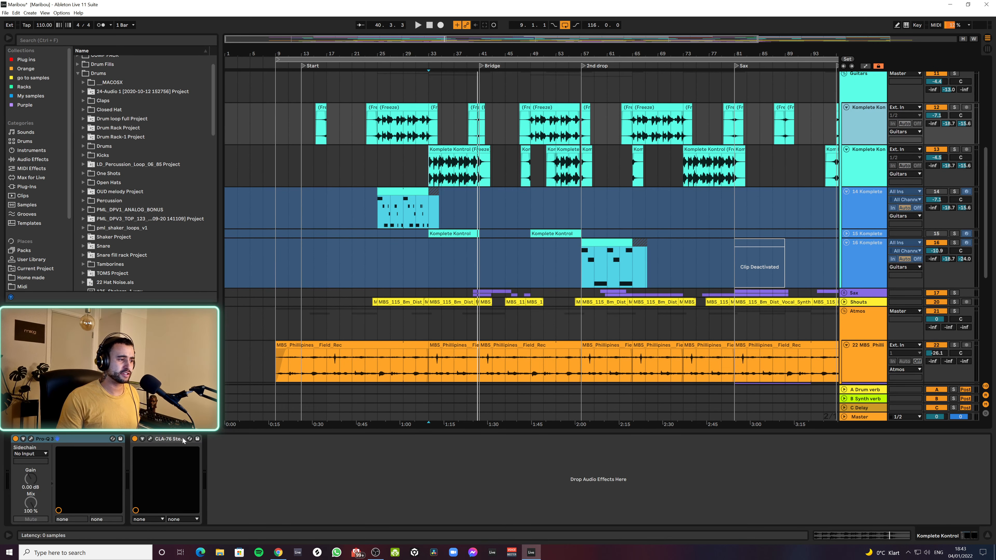
left_click(149, 438)
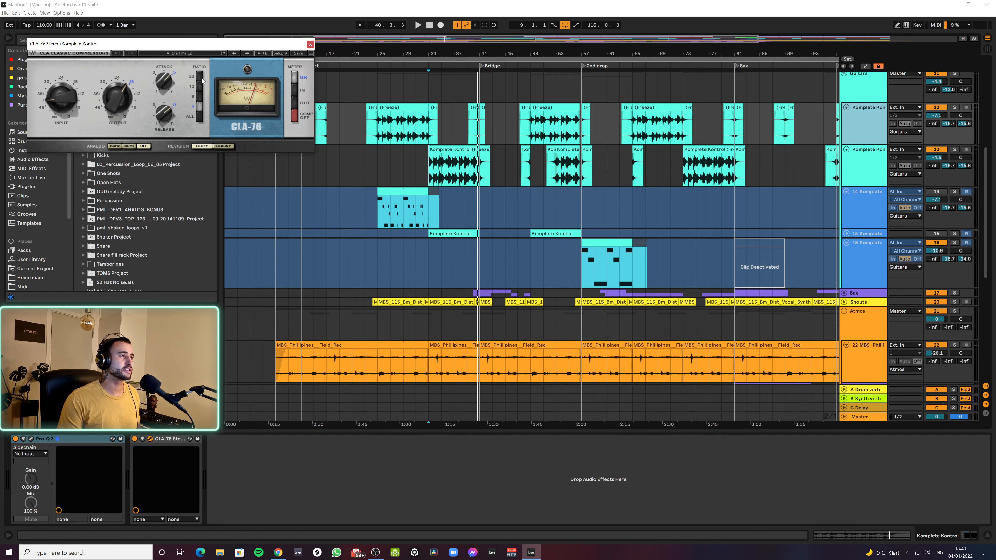
left_click(310, 44)
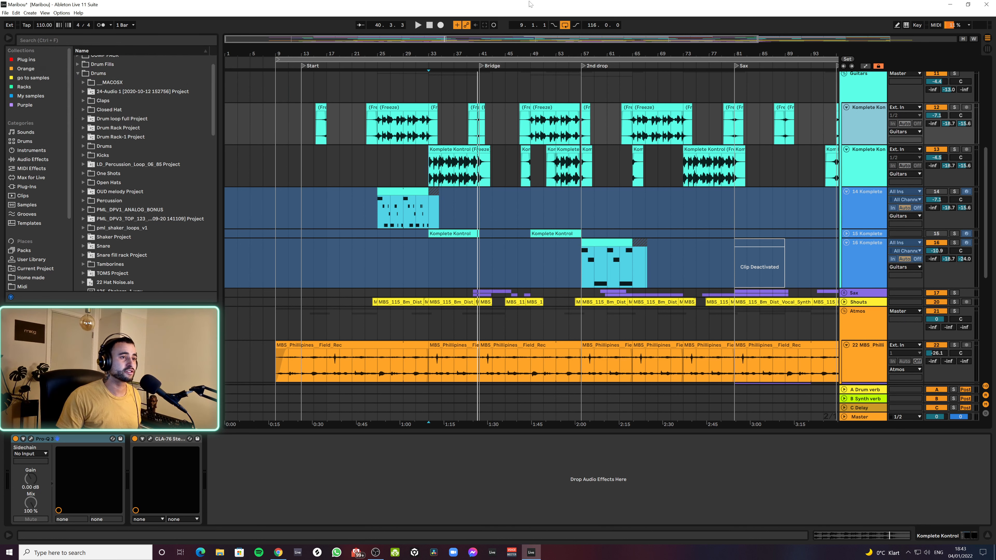
Step: Unfold track 15 and show the device chains of Komplete Kontrol tracks 14, 15 and 16, placing the insert marker at the 2nd drop
scroll(867, 202, "down", 3)
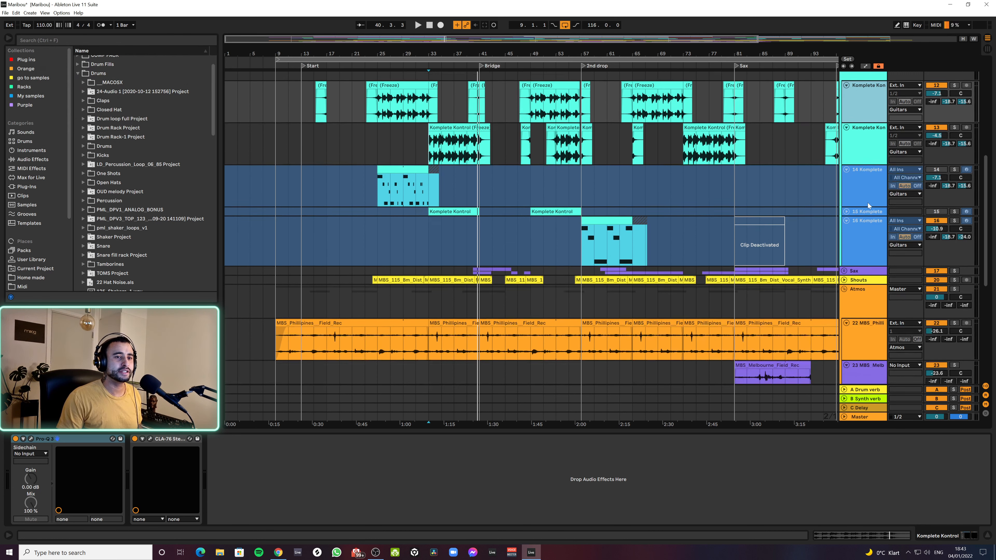
left_click(863, 174)
left_click(848, 190)
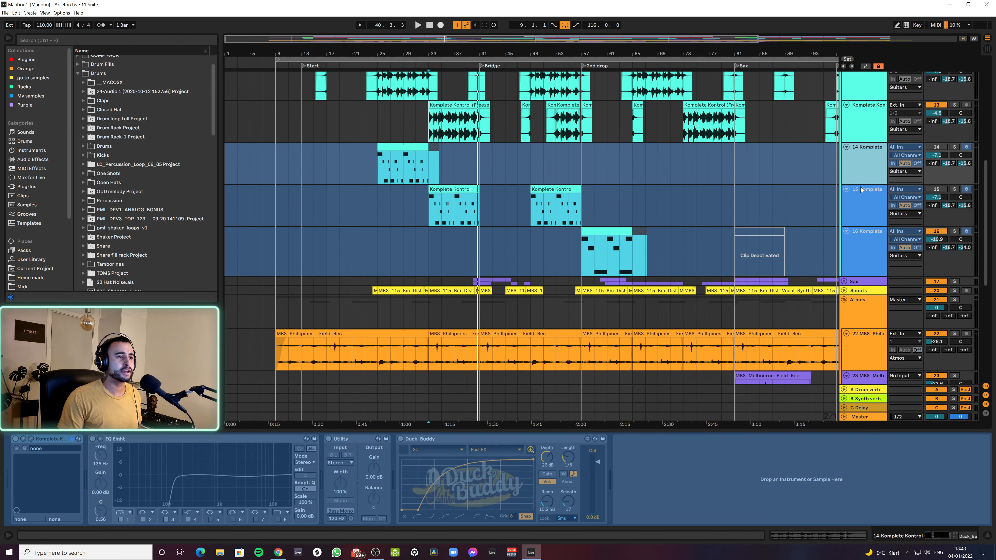
scroll(864, 180, "down", 3)
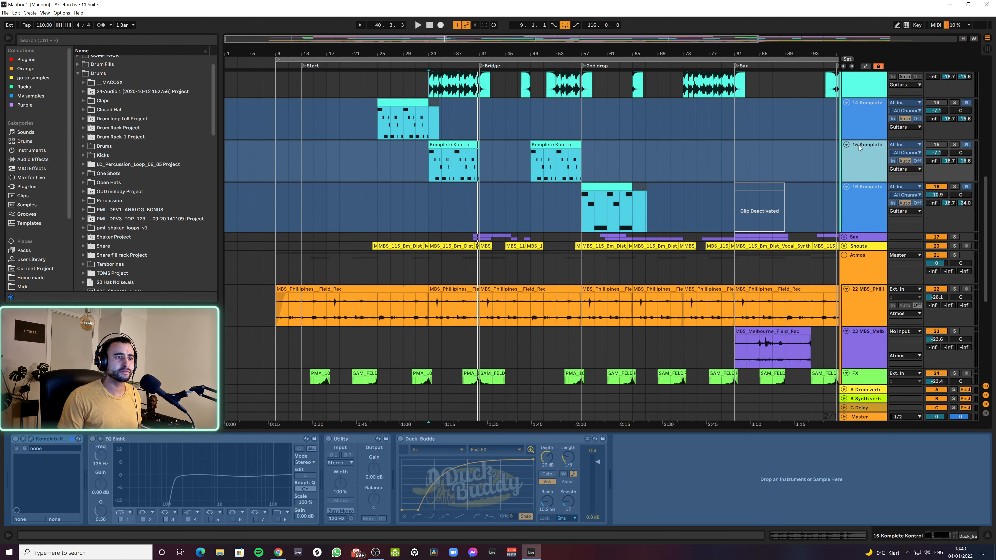
left_click(857, 198)
left_click(582, 207)
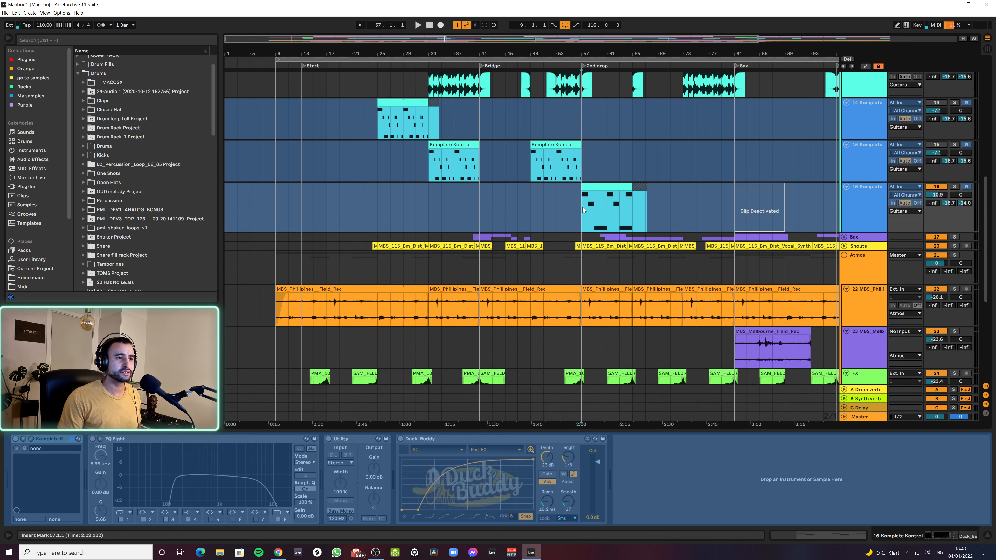
Step: Compare the guitar entries by placing the insert marker at bar 33 on the second frozen track, then at bars 57 and 41 on track 16
scroll(870, 144, "up", 5)
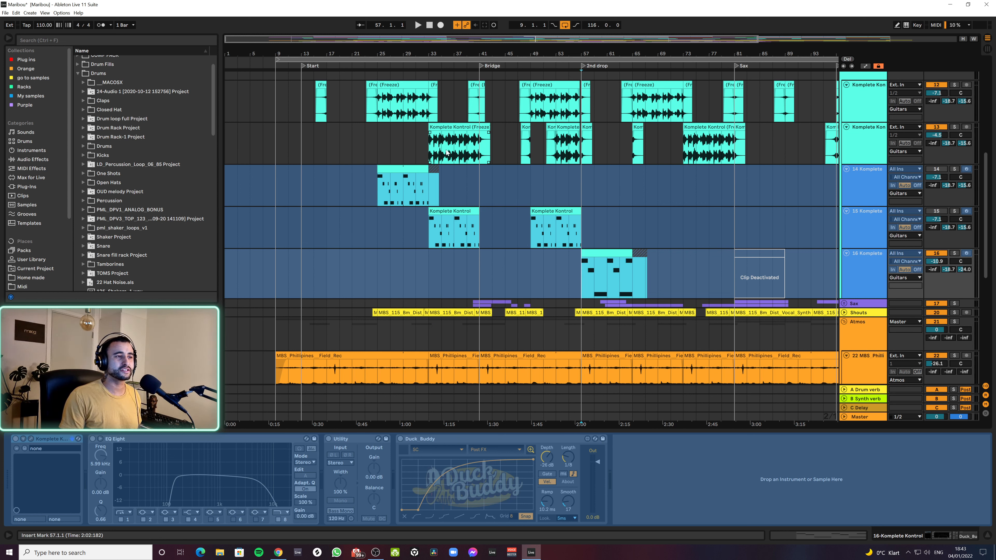
left_click(428, 153)
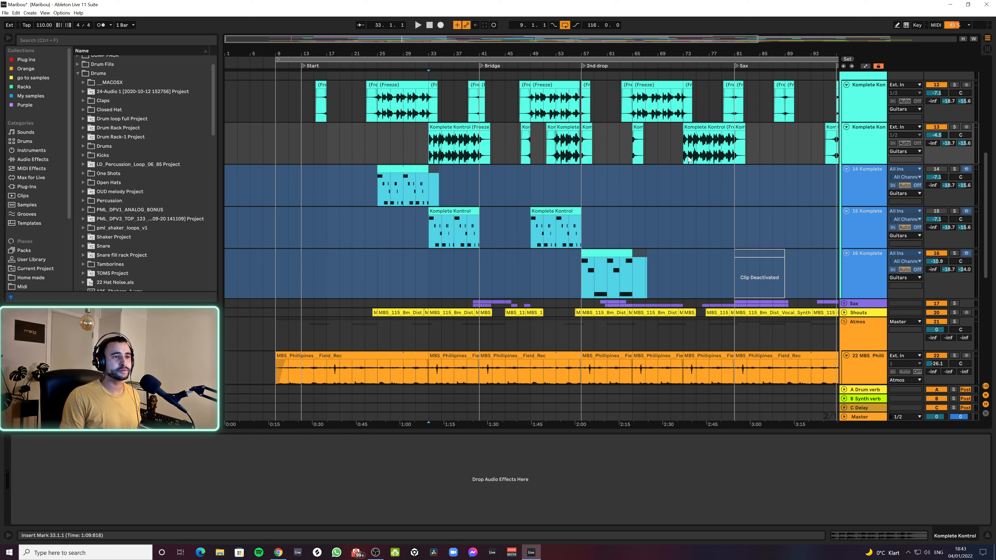
left_click(584, 268)
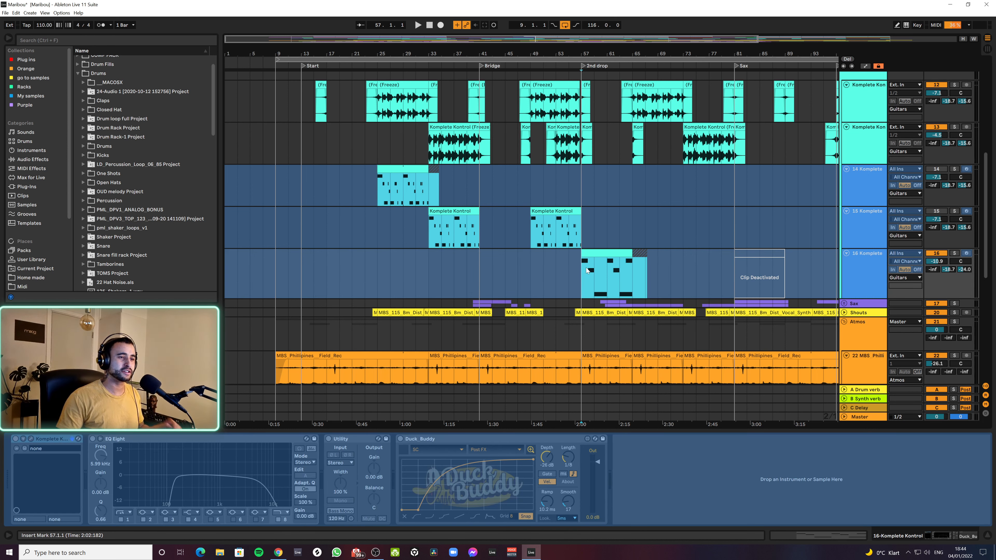
left_click(530, 269)
left_click(488, 284)
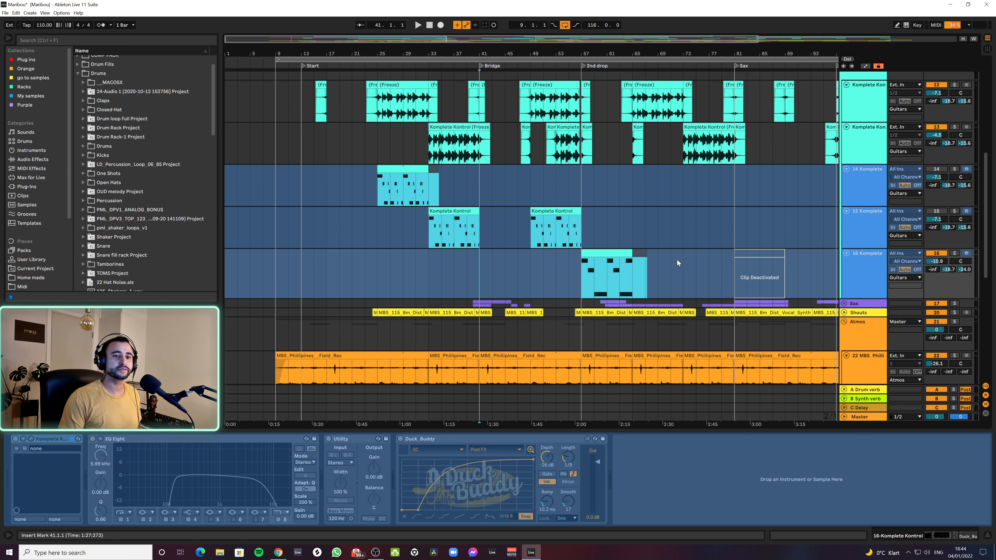
Step: Fold the Guitars group and place the insert marker at the Bridge on the Atmos group
scroll(893, 114, "up", 3)
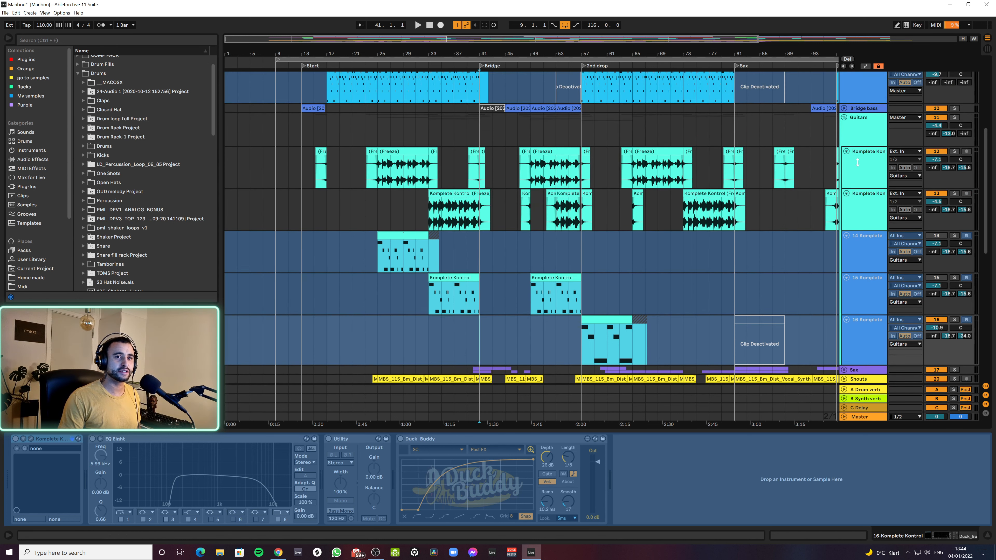
scroll(857, 162, "down", 2)
left_click(844, 76)
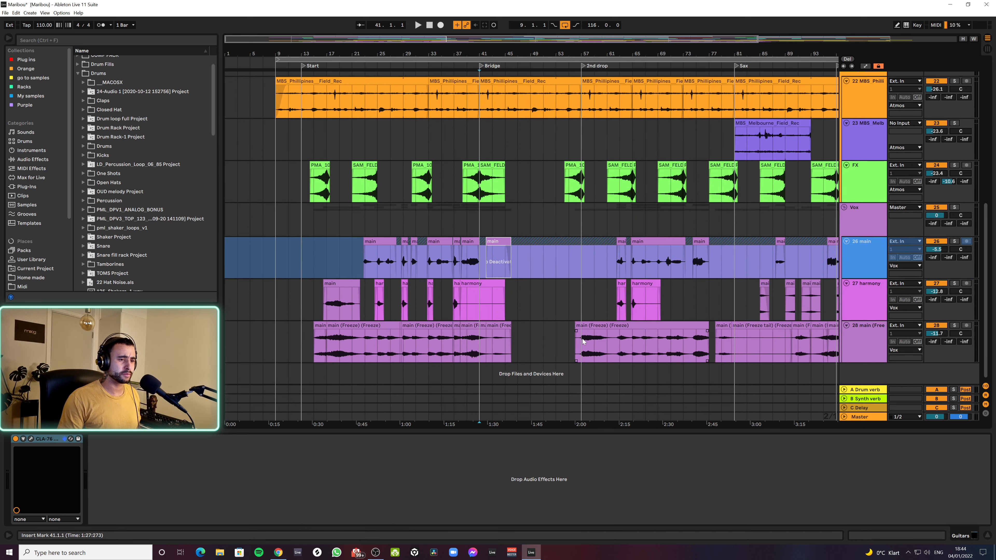
scroll(485, 201, "up", 6)
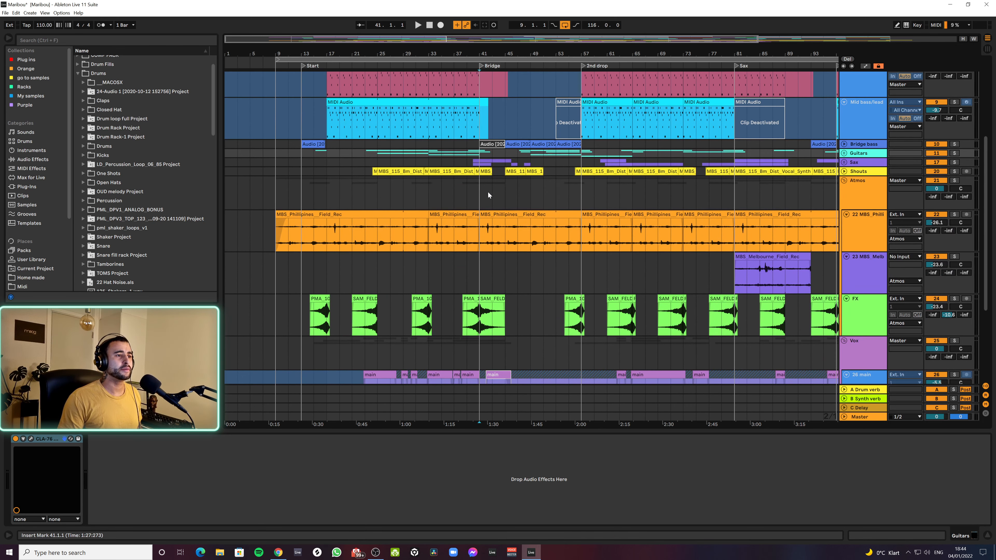
left_click(482, 198)
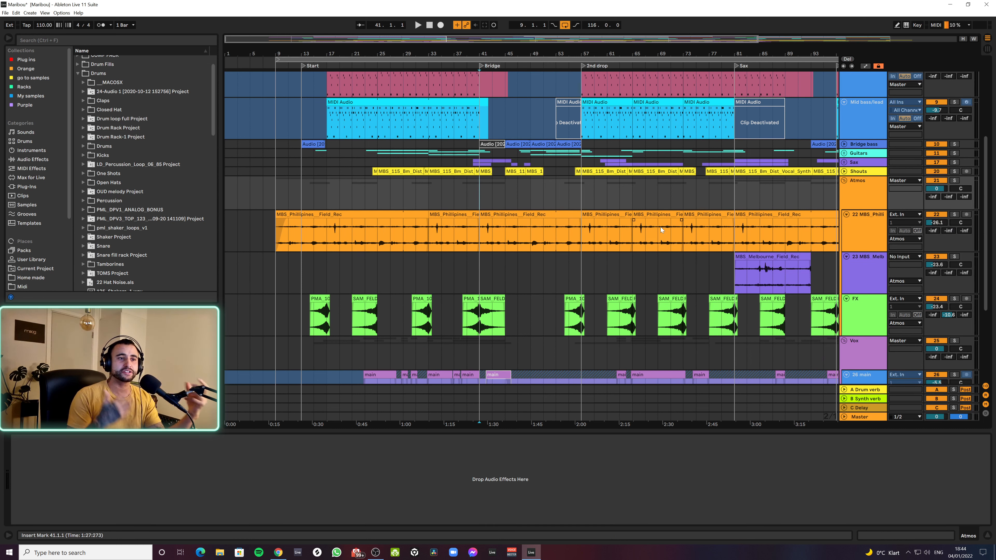
Step: Unfold the Sax group and play the arrangement from bar 40, just before the Bridge
left_click(843, 162)
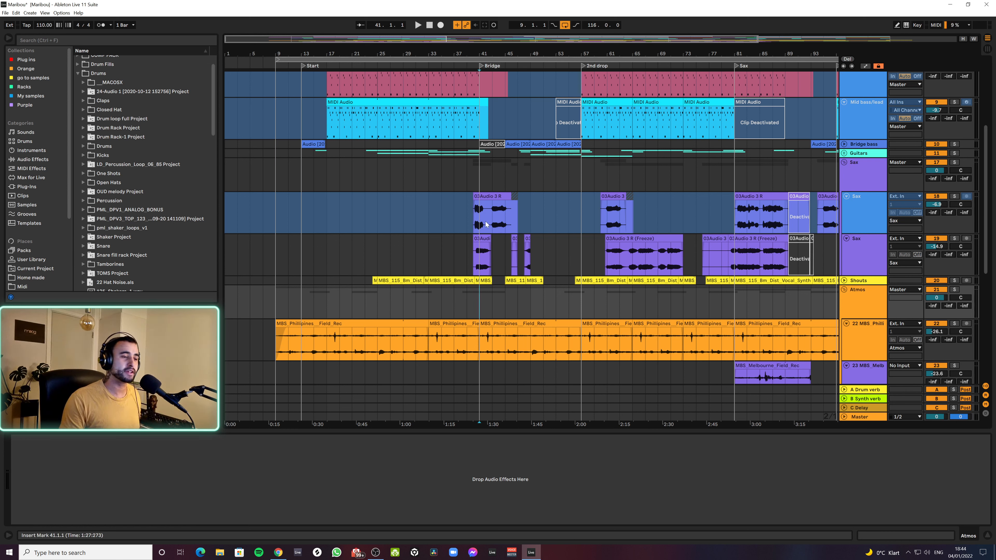
left_click(472, 219)
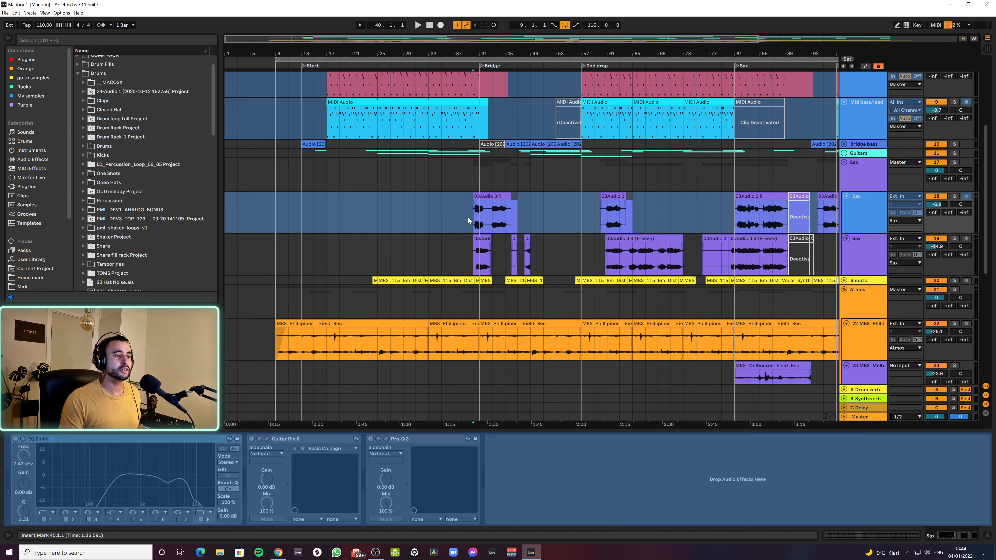
key("minus")
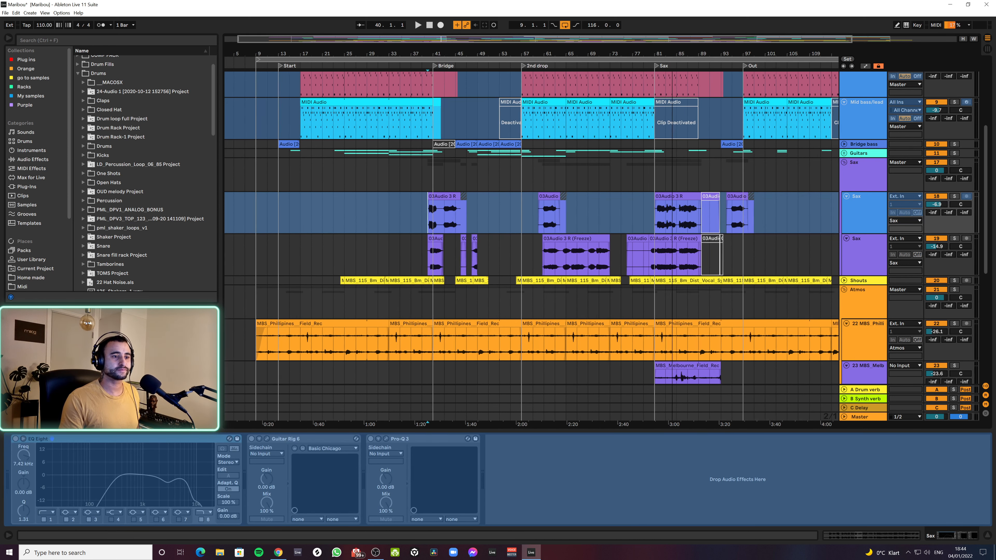
key("space")
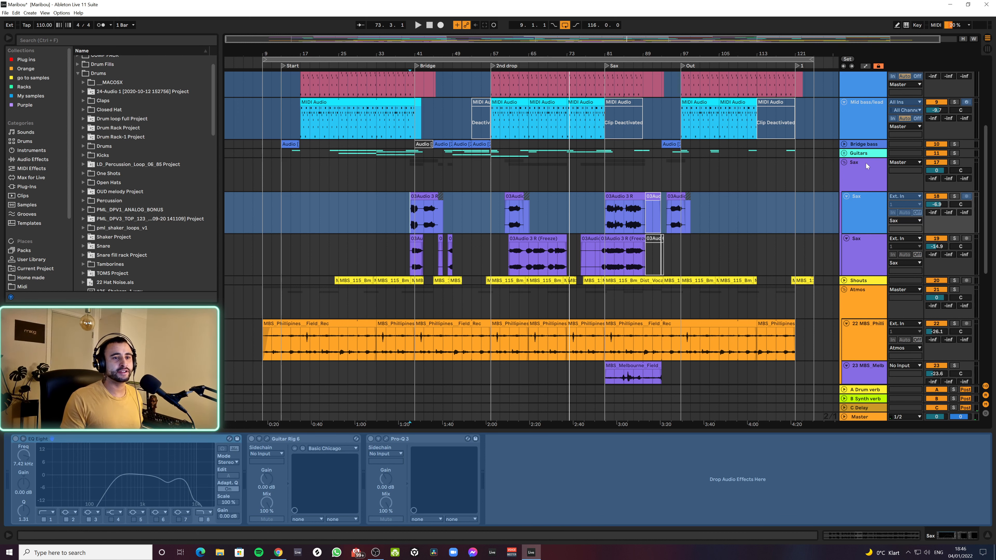
Step: Unfold the Guitars group, review the arrangement down to the vocals, and show the effects chain of the 26 main vocal track
left_click(843, 153)
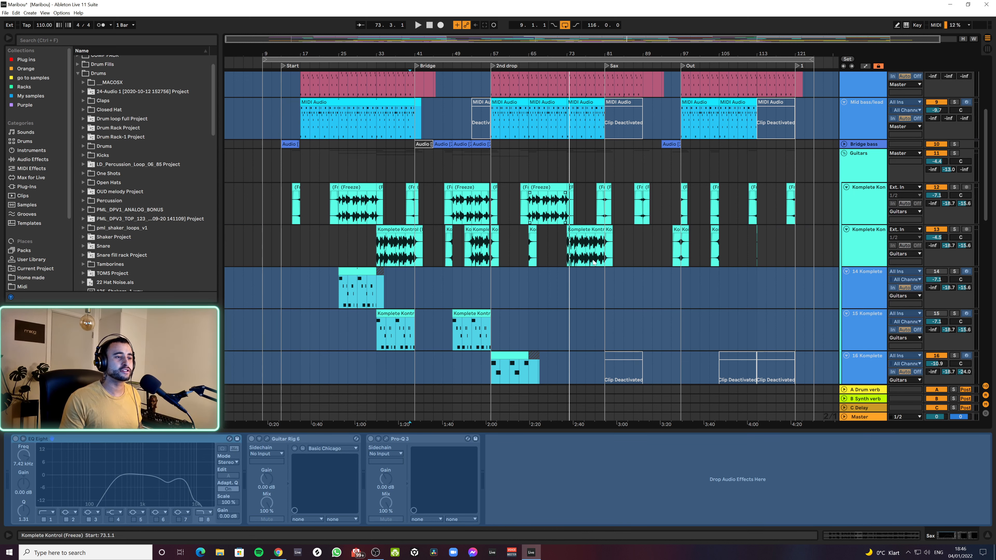
scroll(540, 275, "down", 5)
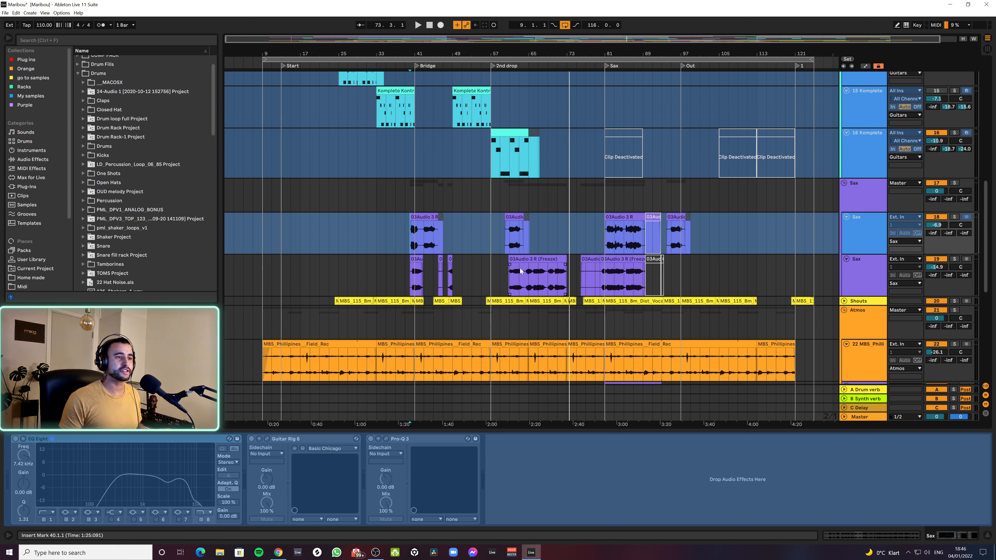
scroll(558, 218, "down", 5)
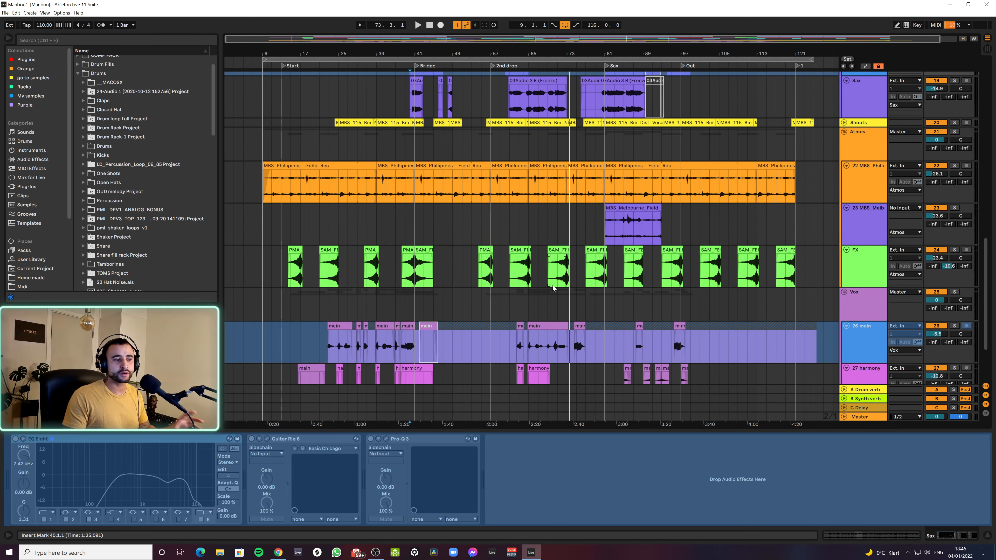
scroll(553, 288, "down", 1)
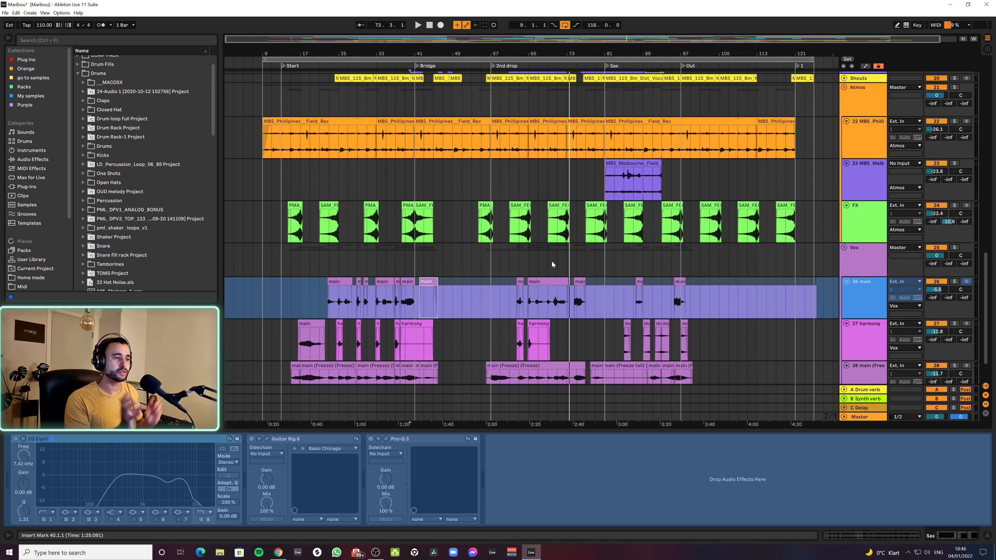
left_click(870, 299)
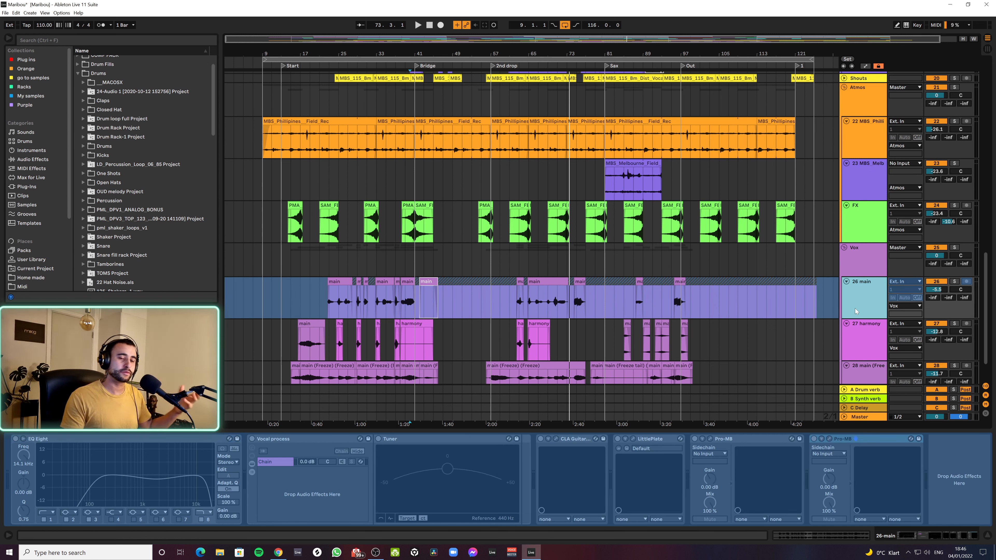
Step: Fold the Vox and Guitars groups and unfold the Bridge bass track with its Auto Filter and EQ Eight shown
left_click(844, 248)
scroll(780, 164, "up", 4)
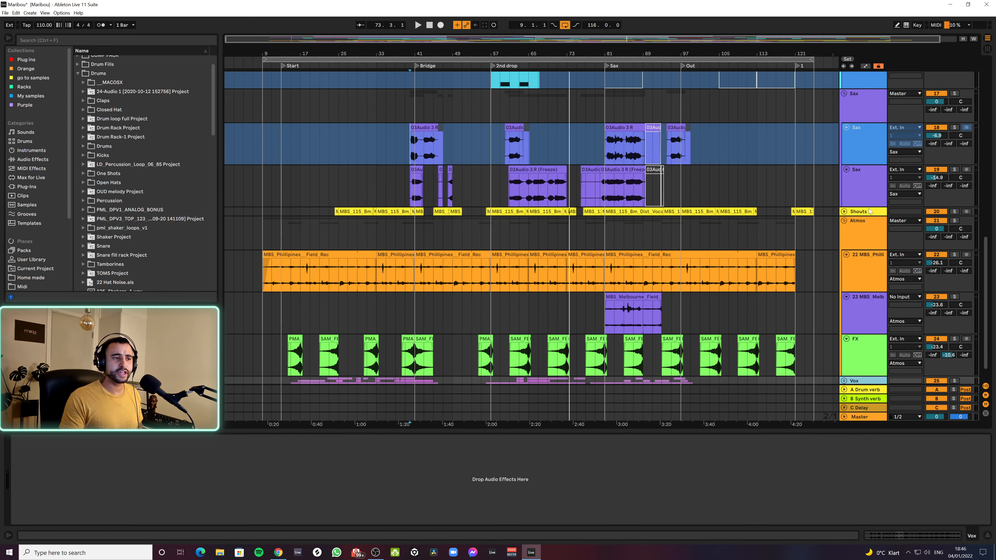
scroll(874, 212, "up", 5)
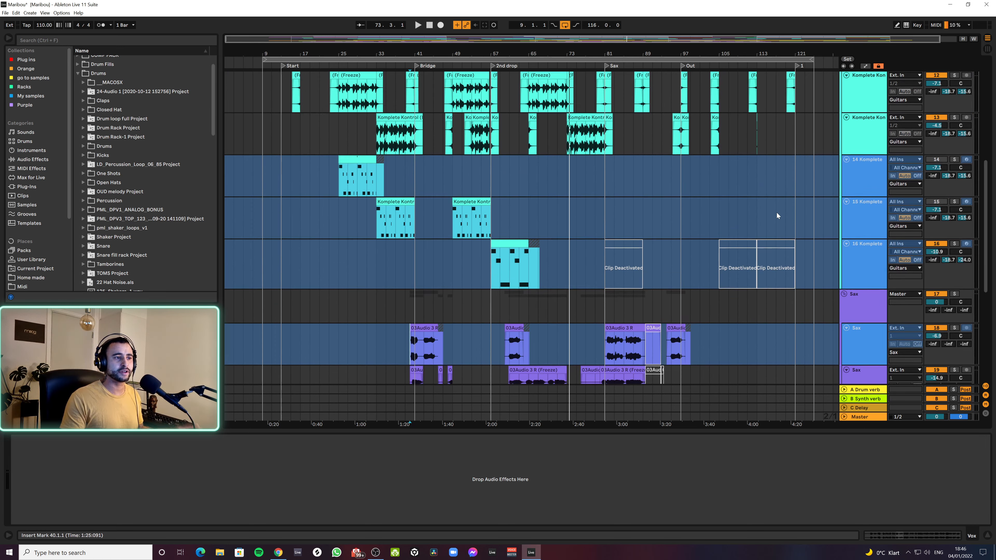
scroll(777, 215, "up", 5)
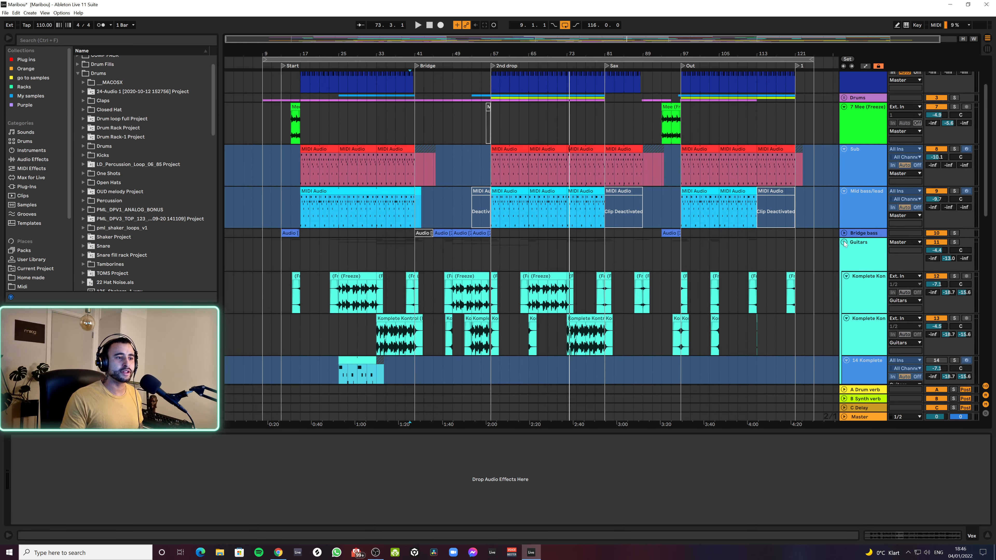
left_click(844, 243)
left_click(860, 235)
left_click(844, 233)
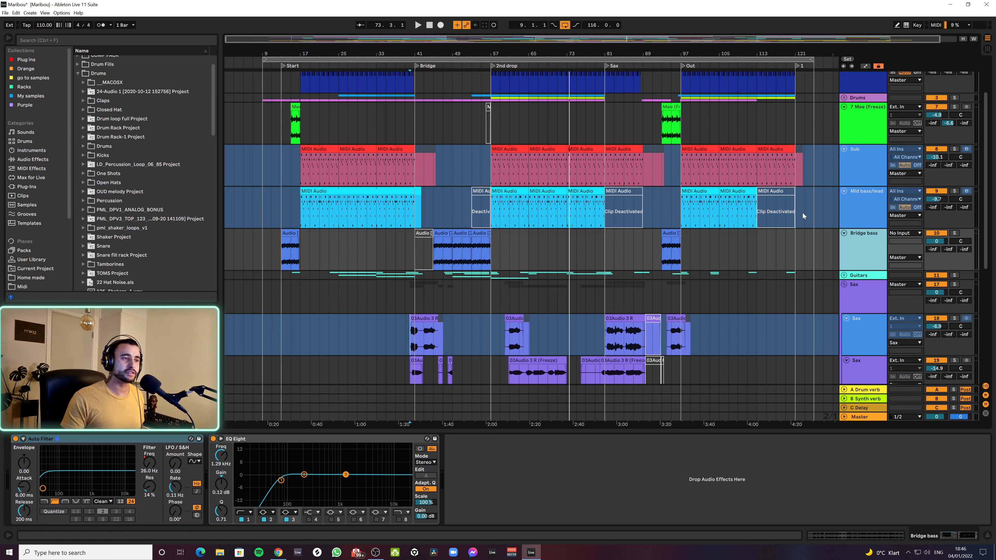
Step: Show the effects of the 7-Mee track and the EQ Eight of the FX track
left_click(863, 119)
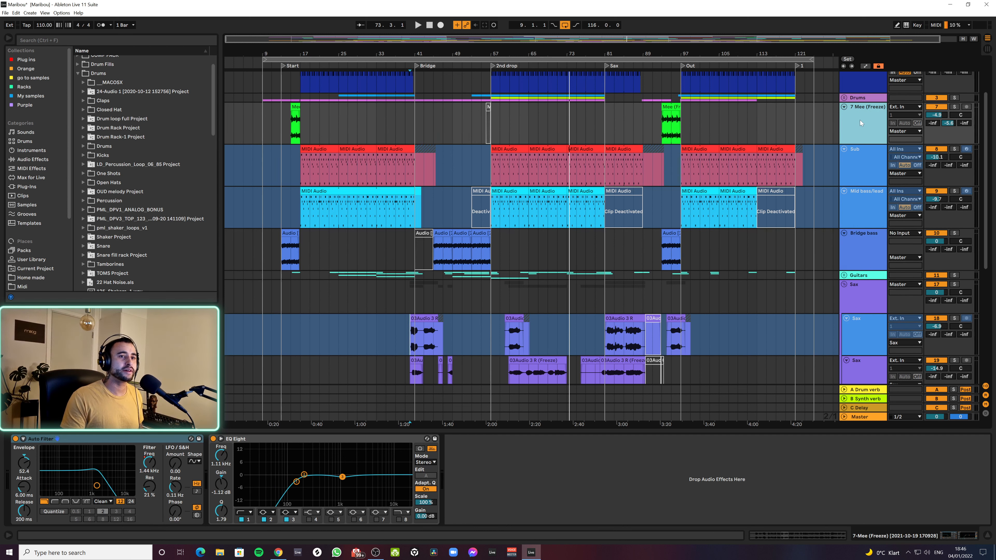
scroll(859, 120, "down", 8)
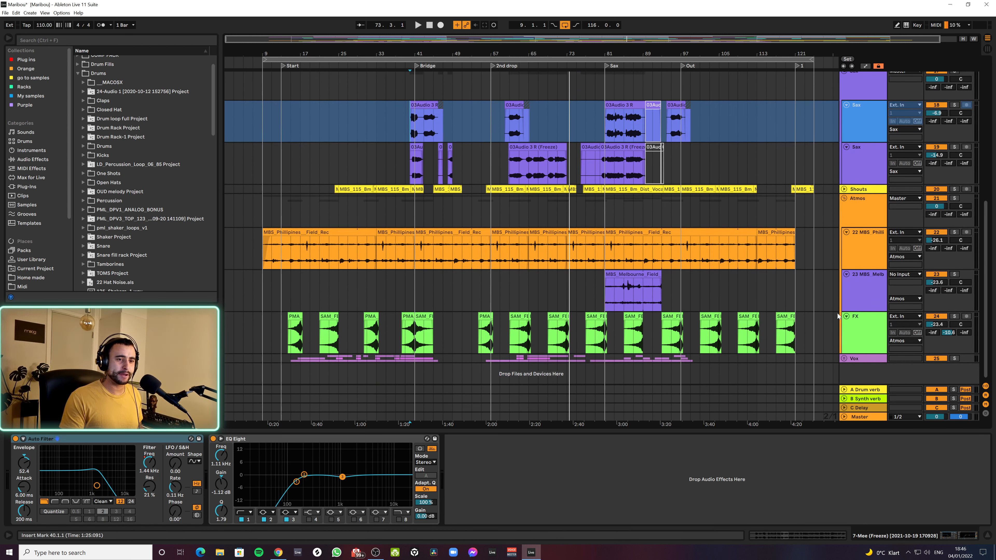
left_click(860, 328)
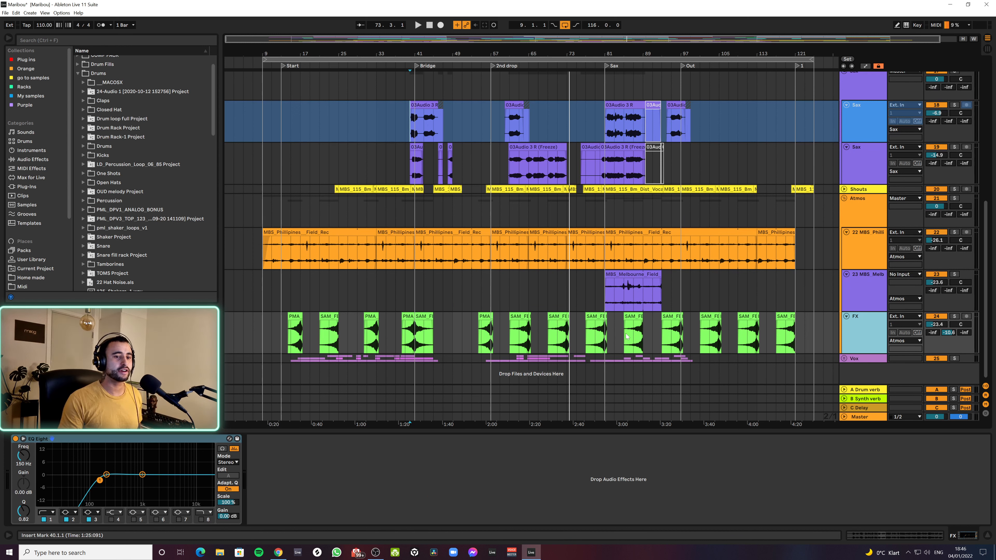
Step: Unfold the Vox group and show the vocal processing chain of the 26 main track
left_click(849, 359)
left_click(844, 358)
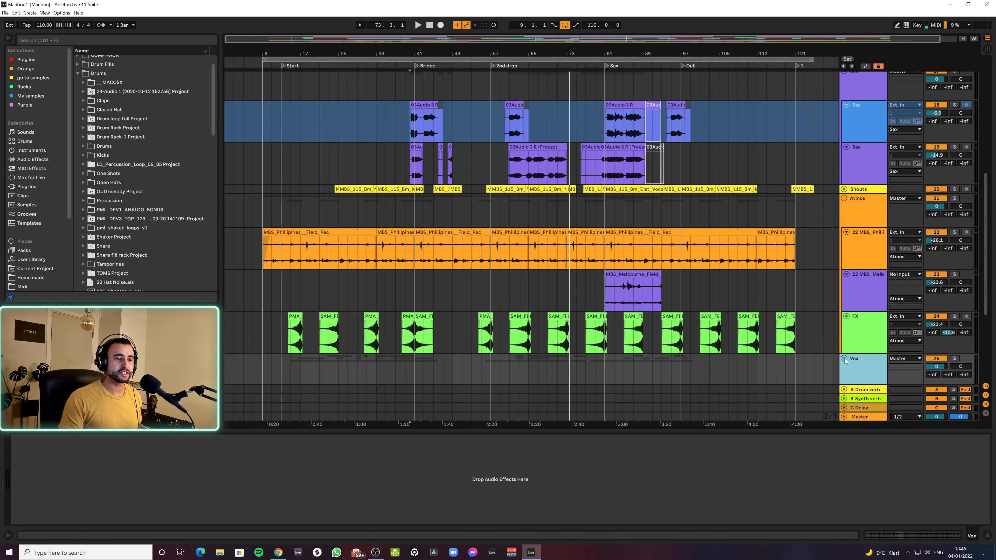
scroll(866, 371, "down", 4)
left_click(871, 271)
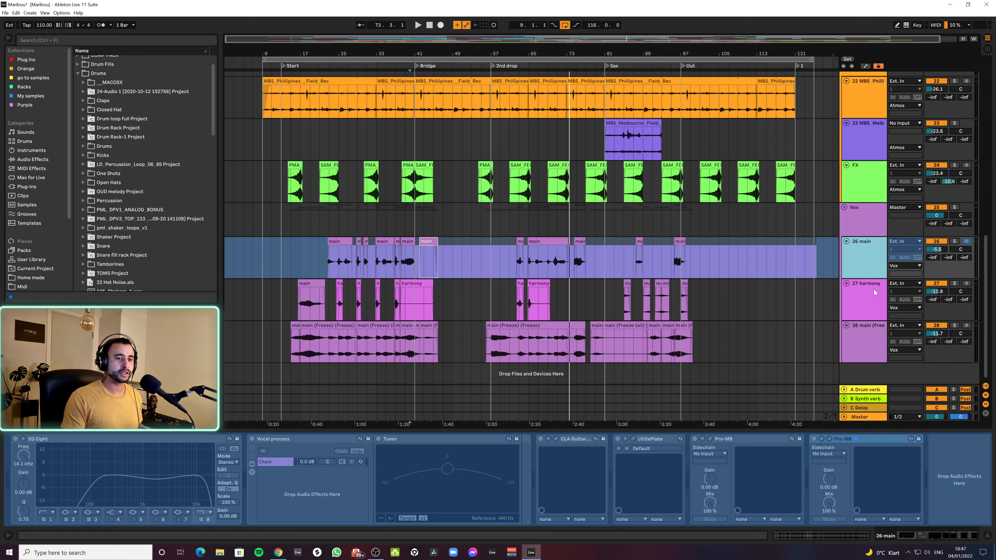
Step: Unfreeze the 26 main vocal track
left_click(870, 355)
left_click(878, 261)
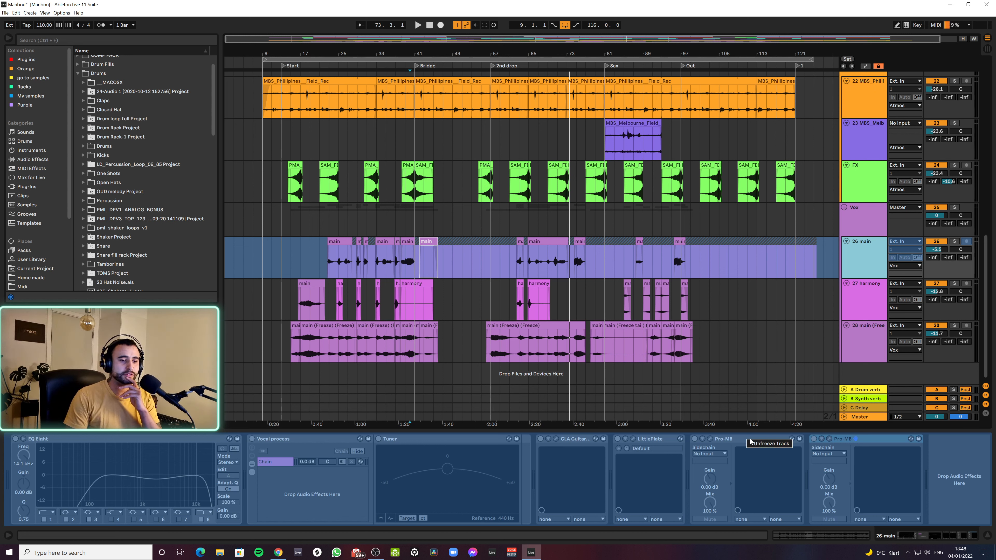
right_click(864, 256)
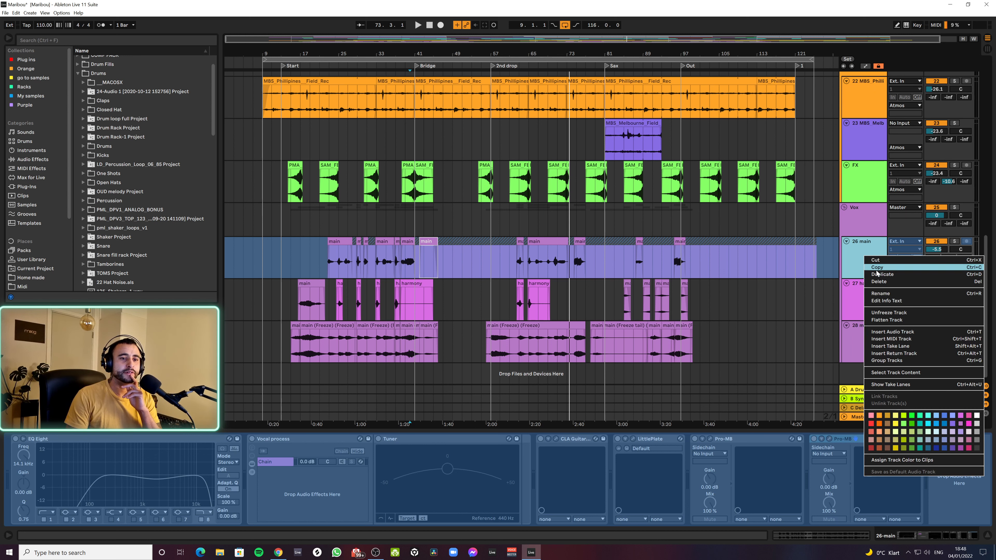
left_click(890, 313)
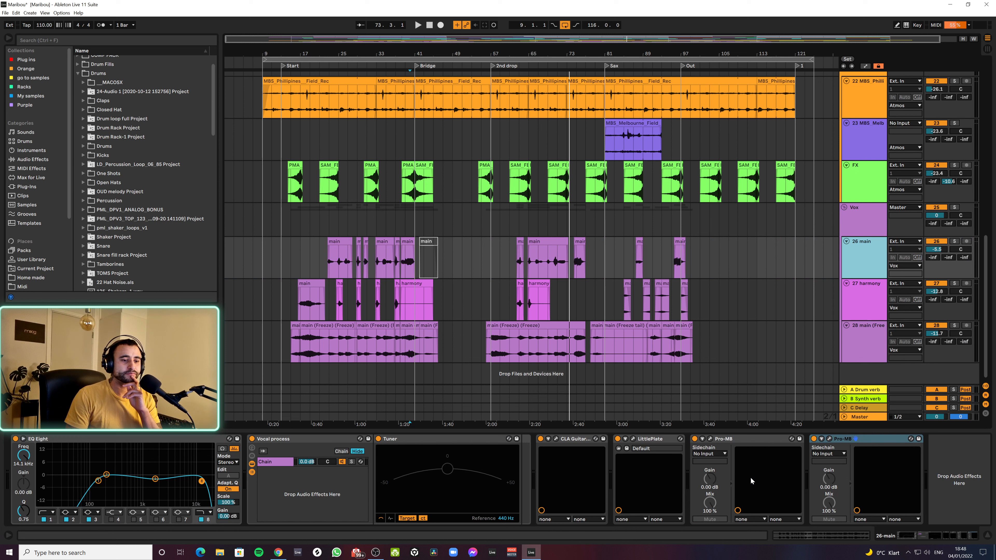
Step: Inspect the De-esser and Single Vocal Enhancement settings of the two Pro-MB plug-ins on the 26 main track, closing each window
left_click(710, 439)
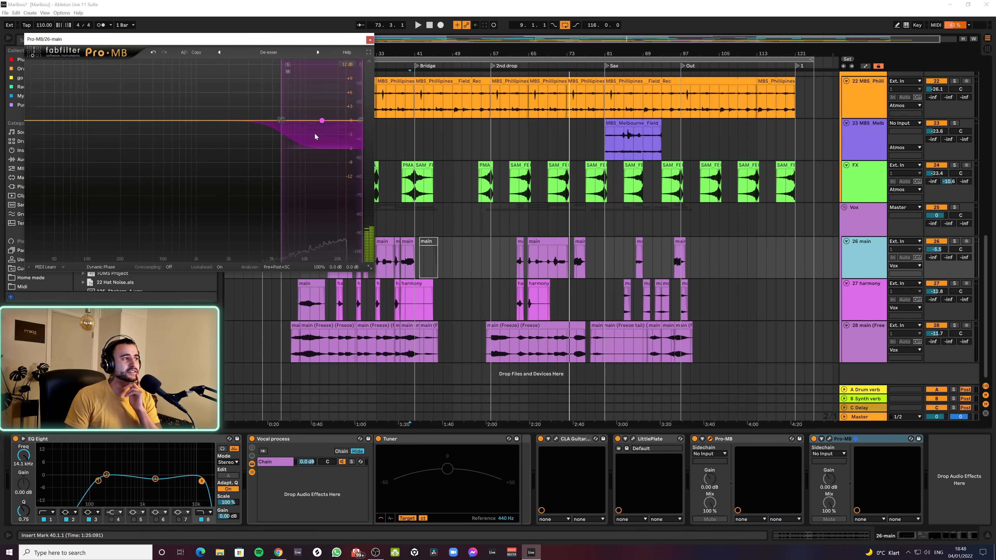
key("ctrl+alt+p")
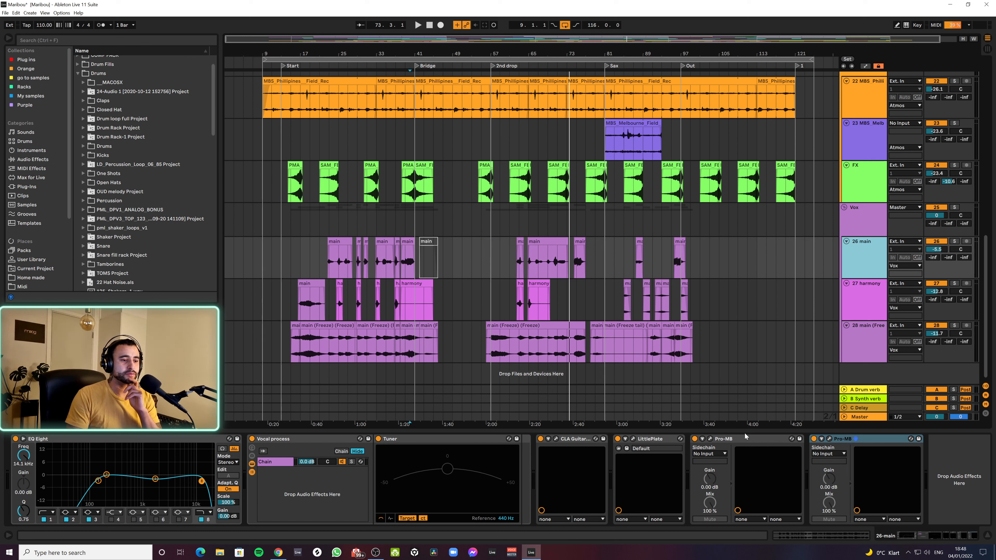
left_click(829, 439)
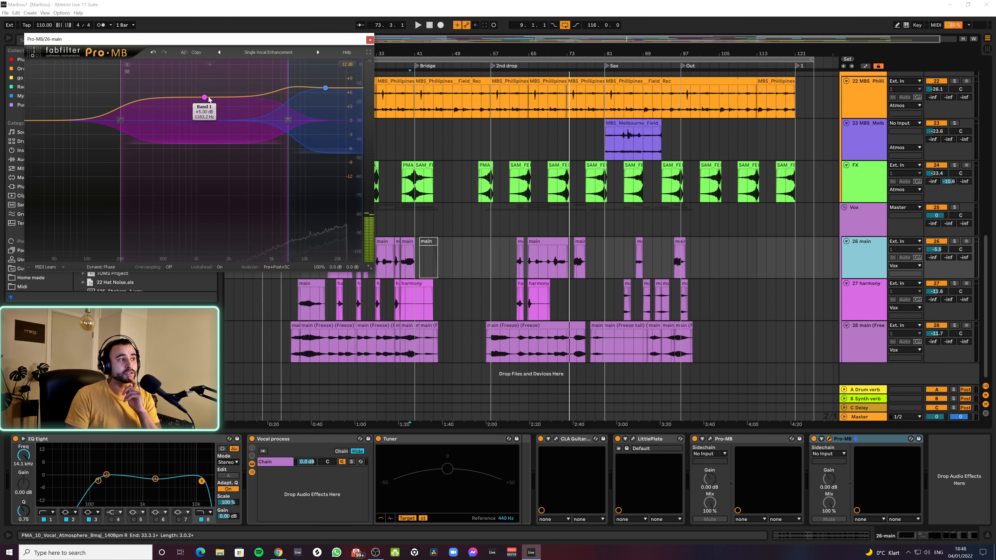
left_click(369, 39)
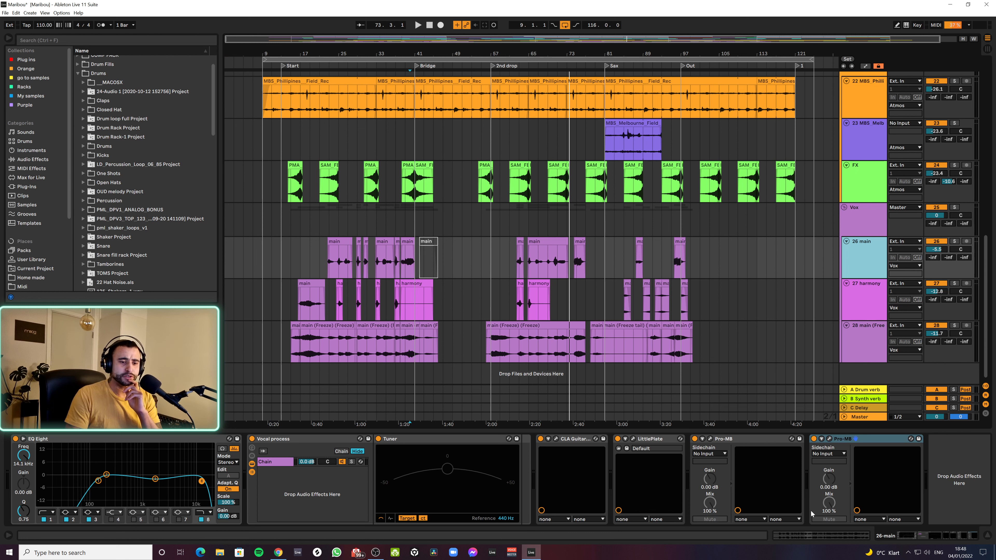
Step: Inspect the LittlePlate reverb on the 26 main track and revisit the De-esser Pro-MB, leaving both windows closed
left_click(633, 439)
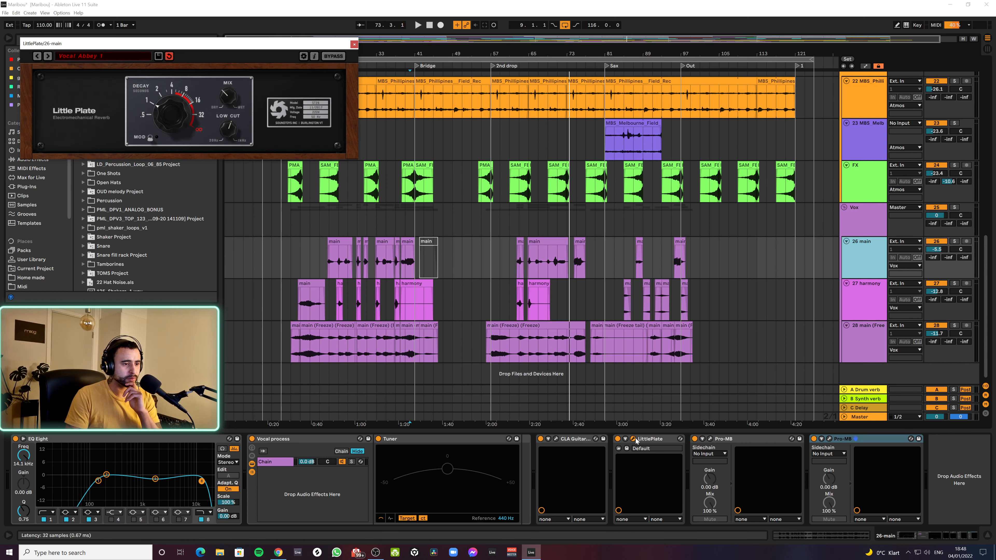
left_click(354, 45)
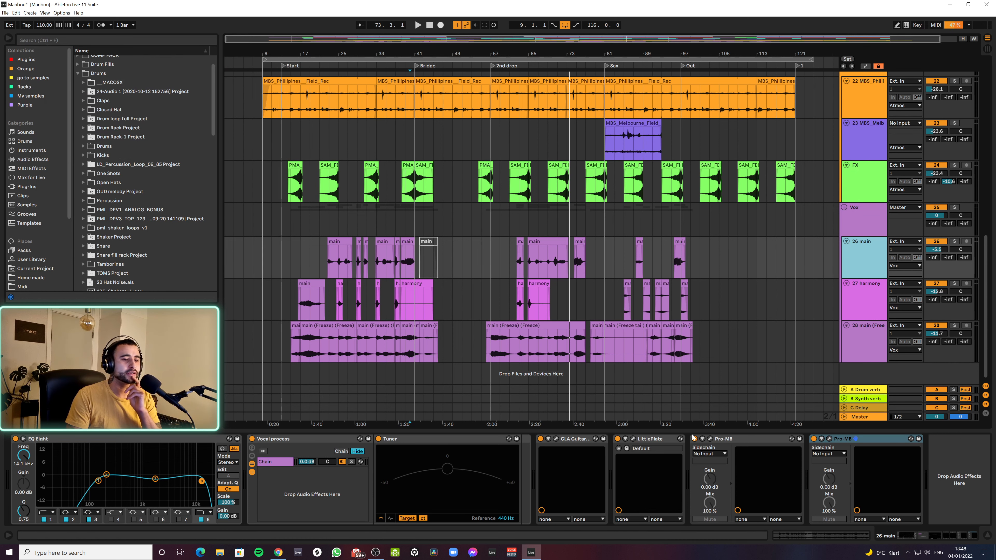
left_click(710, 438)
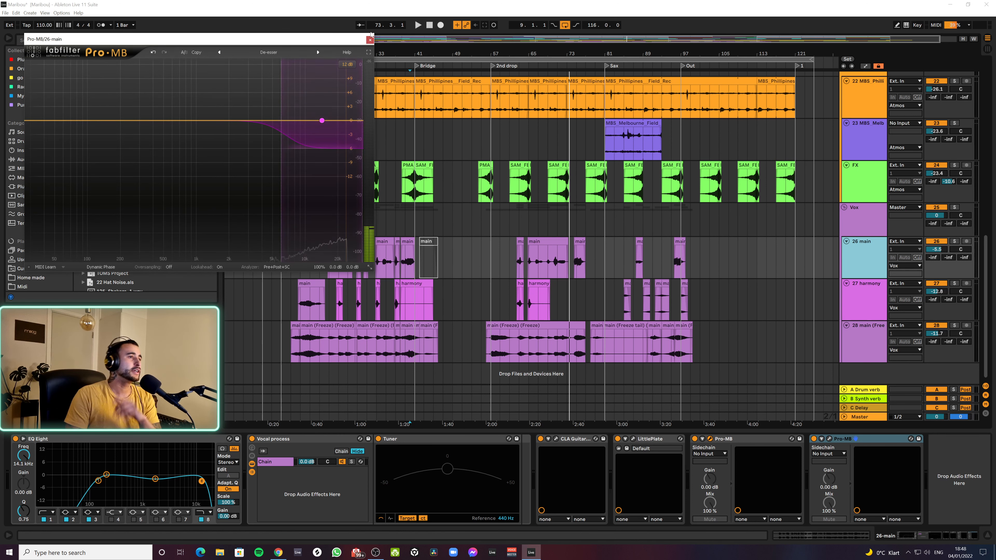
left_click(371, 41)
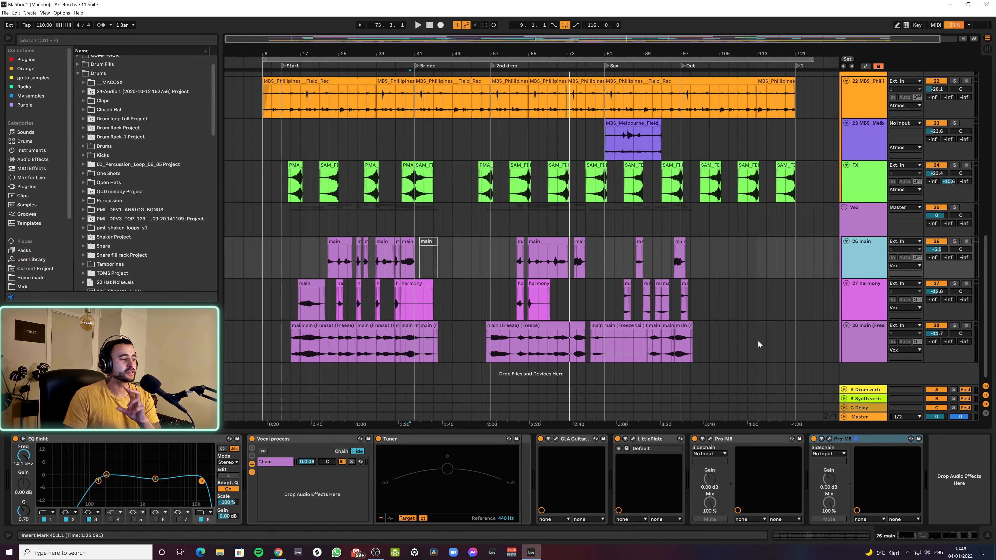
Step: Fold the Vox group and show the Auto Filter and EQ Eight of the Bridge bass track
left_click(844, 208)
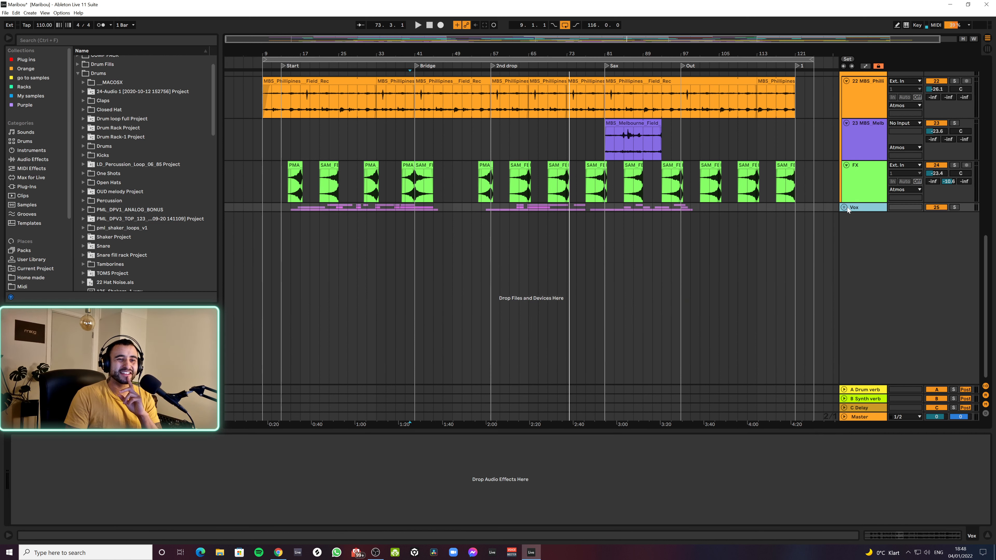
left_click_drag(542, 51, 542, 44)
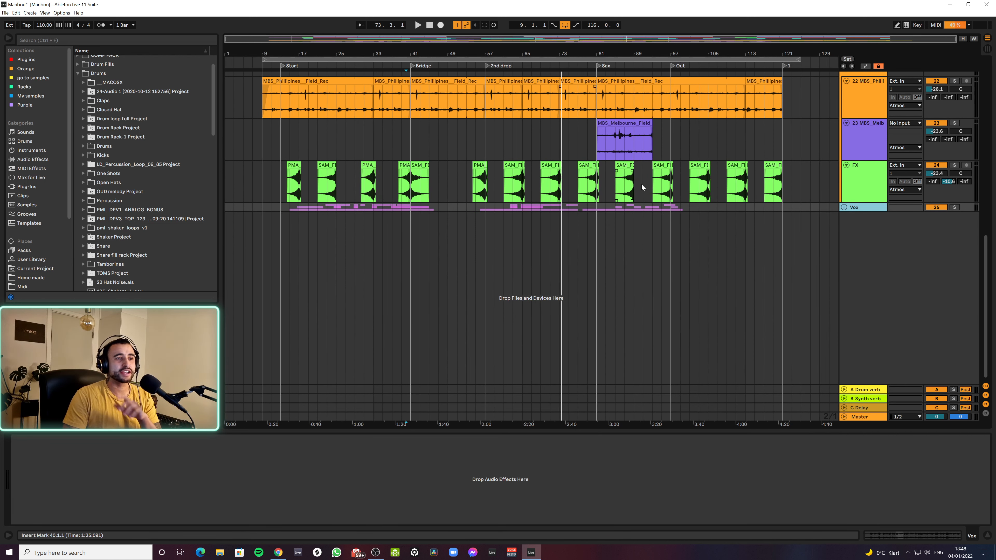
scroll(643, 185, "up", 8)
scroll(656, 263, "up", 5)
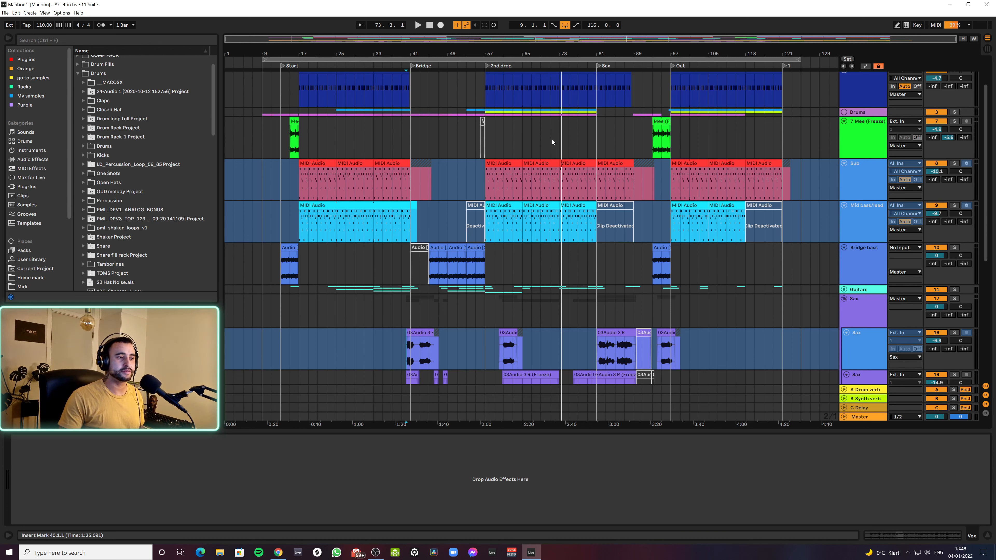
left_click(861, 267)
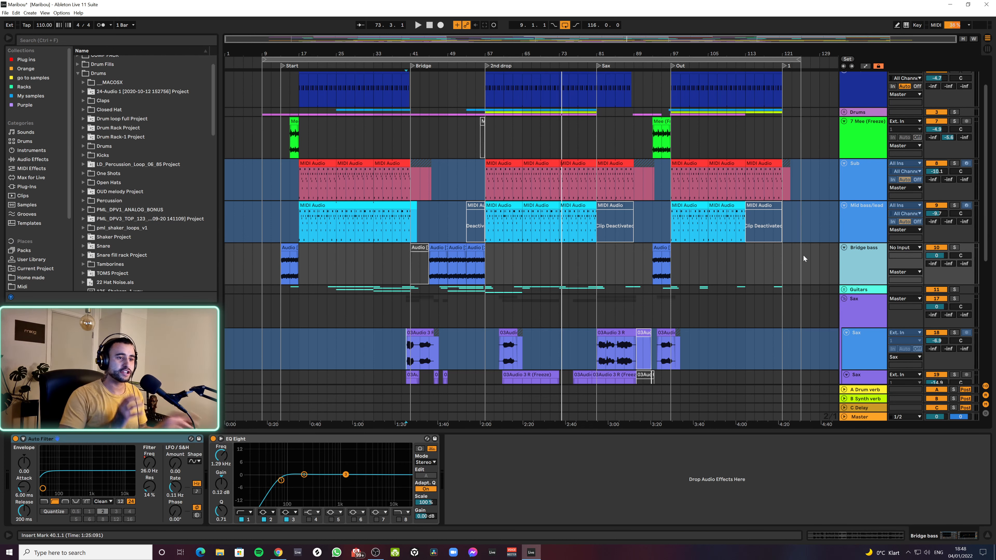
Step: Play the arrangement from bar 79, just before the Sax section
left_click(593, 263)
scroll(604, 262, "down", 3)
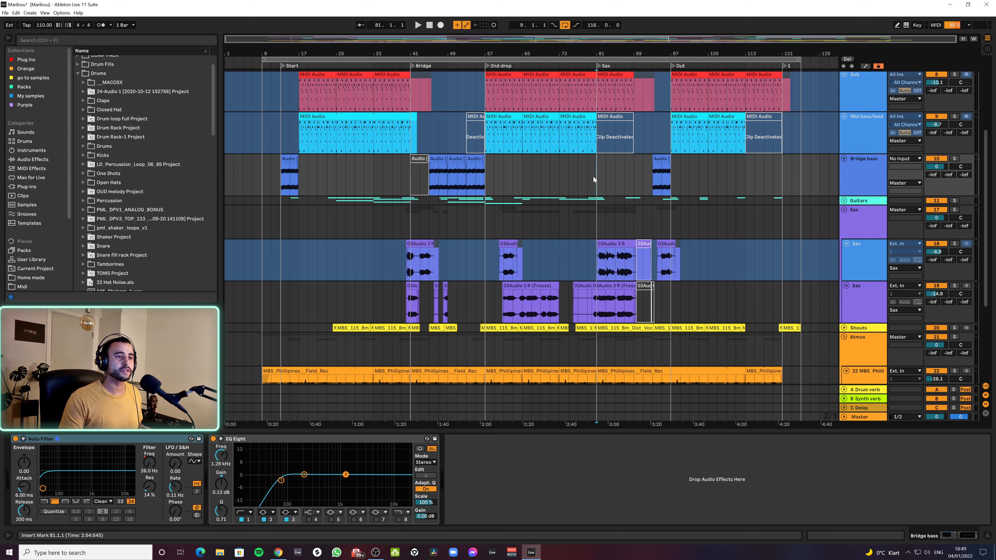
left_click(584, 177)
key("space")
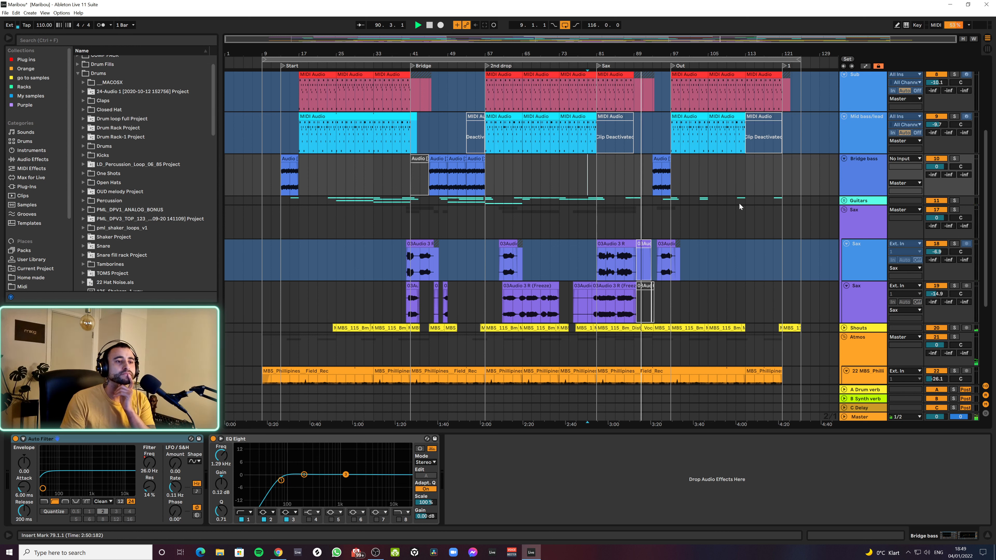
Step: Unfold the Vox group during playback and review the Sax-to-Out transition from the vocal tracks back up to the SC track
scroll(729, 198, "down", 3)
scroll(728, 194, "down", 6)
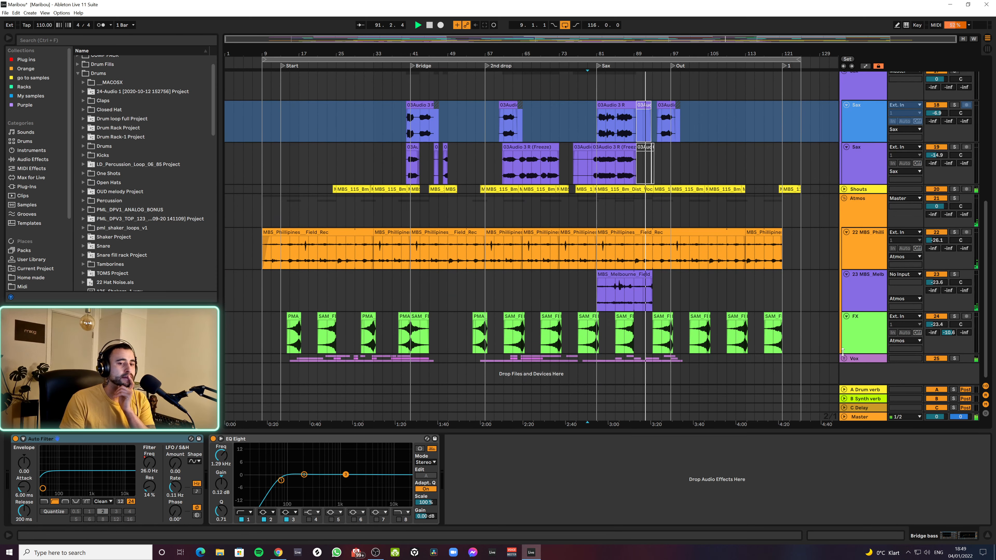
left_click(844, 359)
scroll(722, 279, "down", 10)
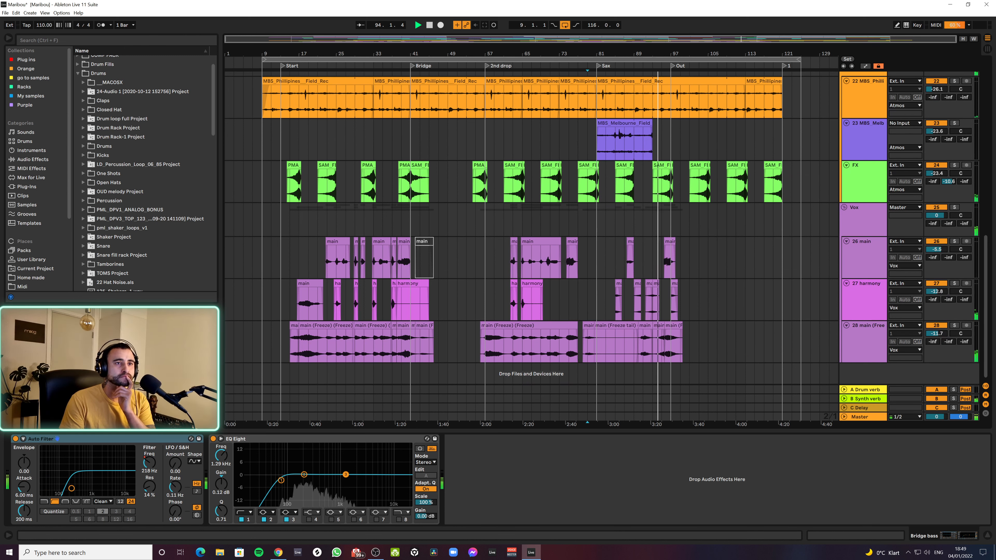
left_click_drag(729, 53, 729, 67)
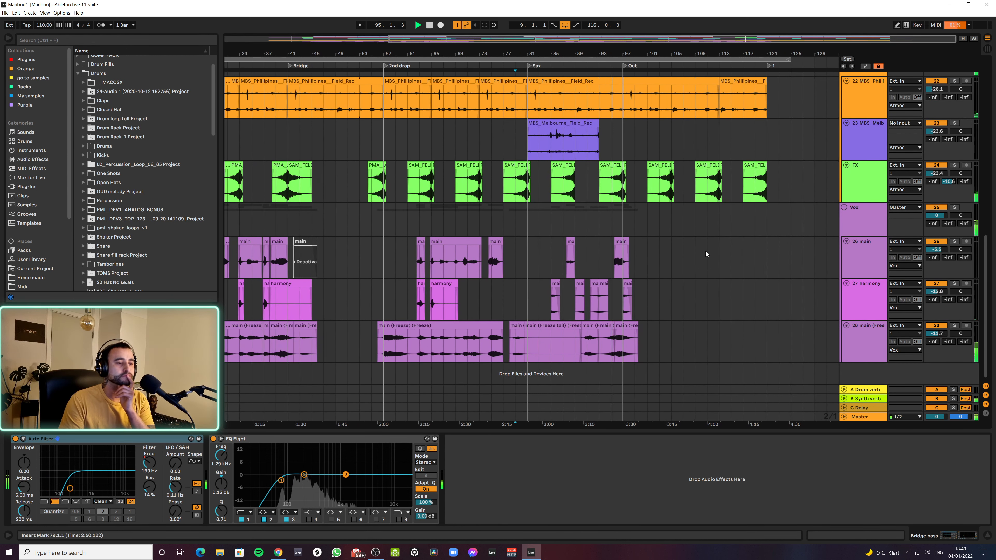
scroll(708, 258, "up", 6)
scroll(710, 253, "up", 10)
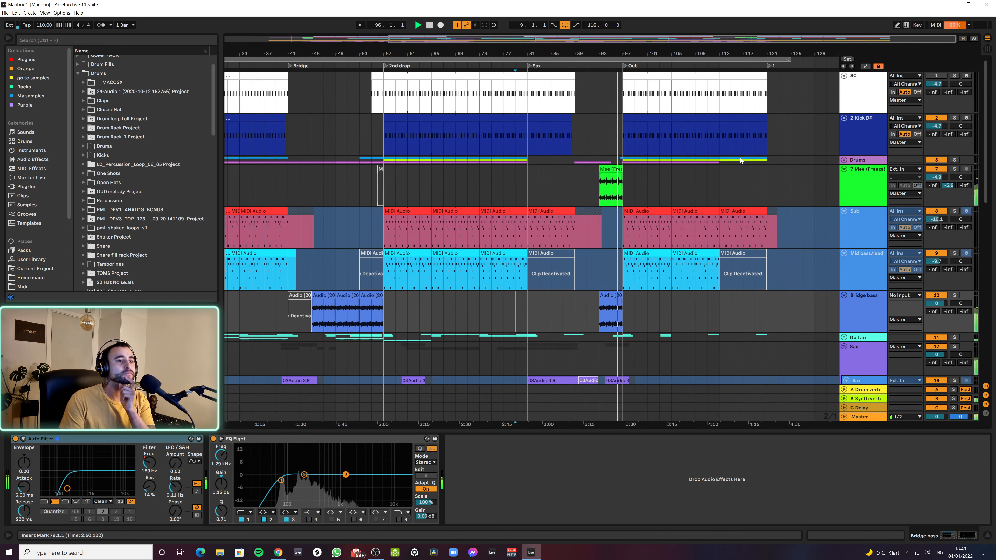